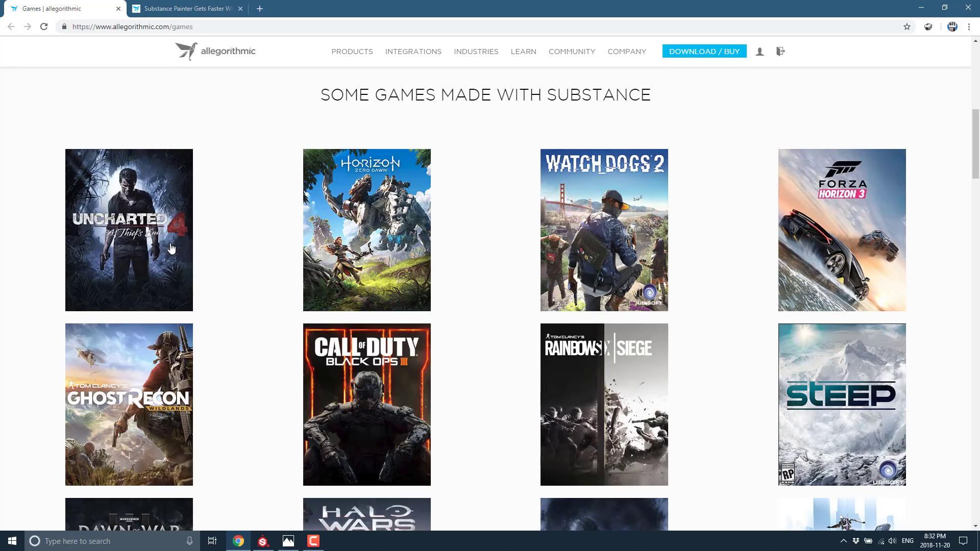
Look through the games, user stories and studio logos on the Allegorithmic games page
scroll(418, 263, "down", 6)
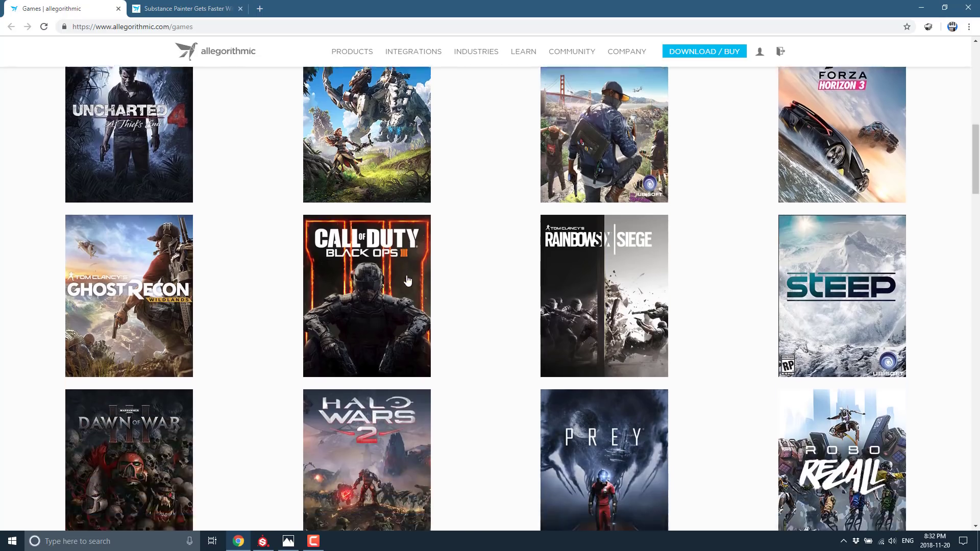
scroll(421, 266, "down", 20)
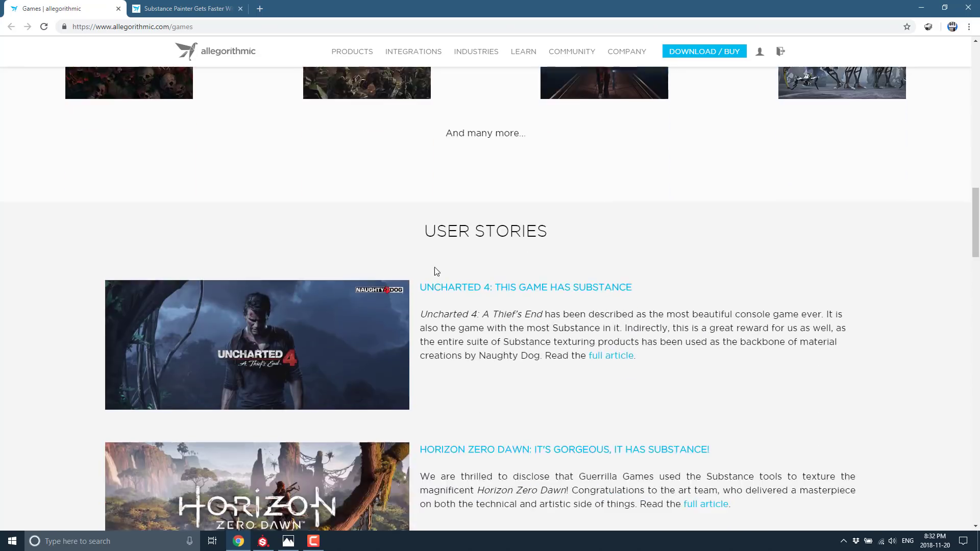
scroll(465, 253, "down", 10)
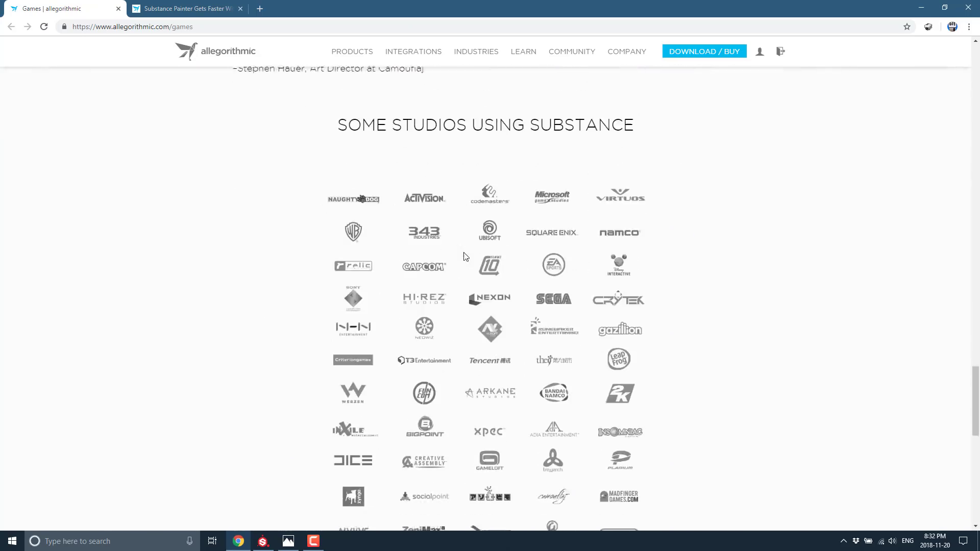
scroll(503, 259, "down", 1)
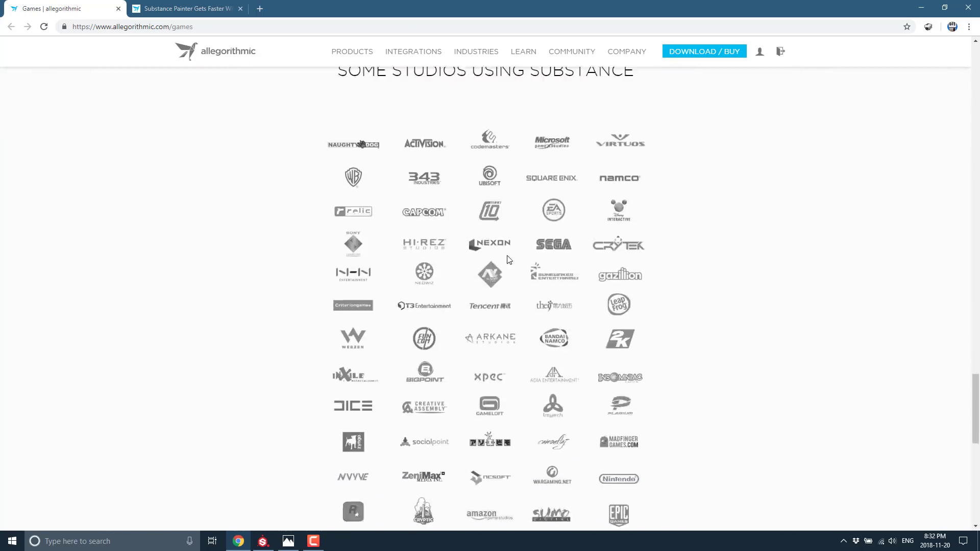
scroll(442, 259, "down", 1)
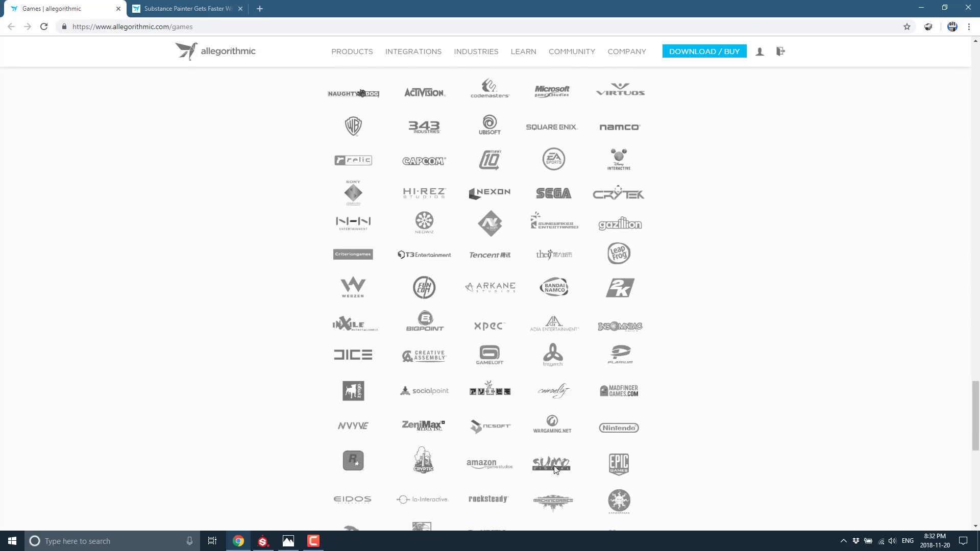
scroll(609, 425, "down", 1)
scroll(609, 426, "down", 6)
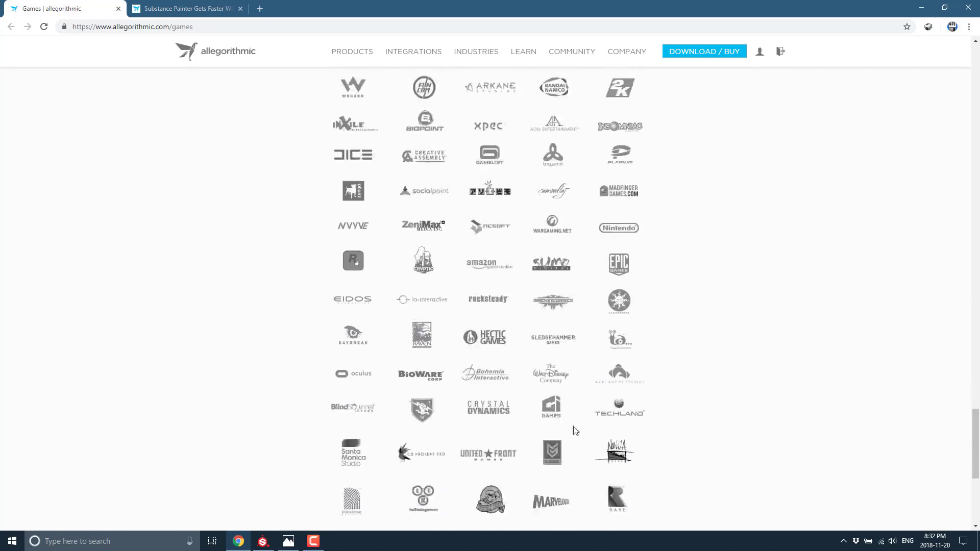
scroll(543, 432, "down", 1)
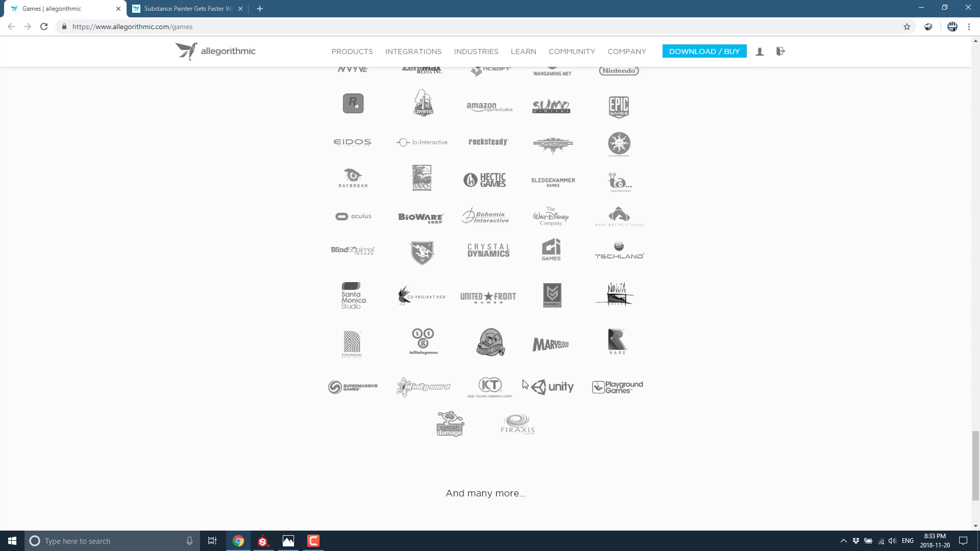
Switch to Substance Painter and apply the Latex Black smart material to the 03_Base texture set
key("alt+Tab")
key("alt+Tab")
key("alt+Tab")
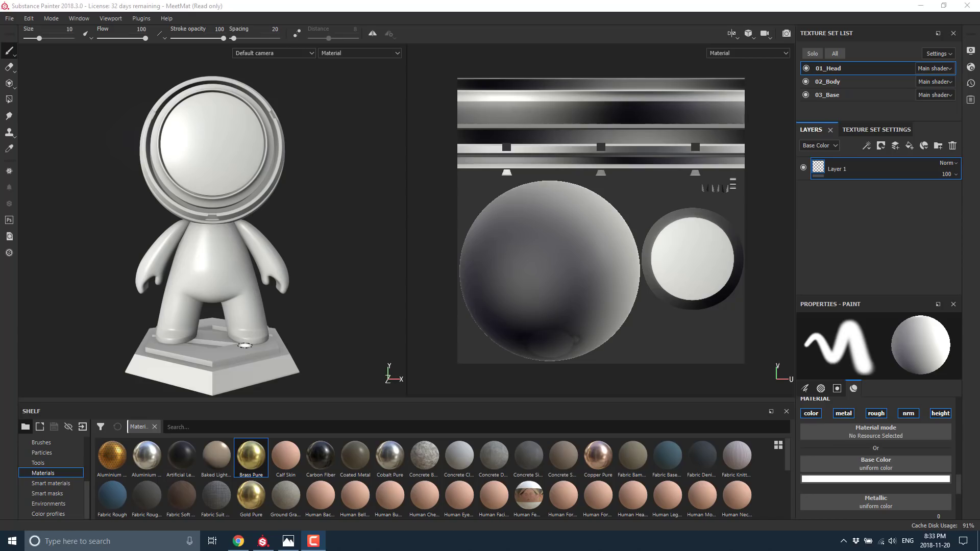
left_click(46, 482)
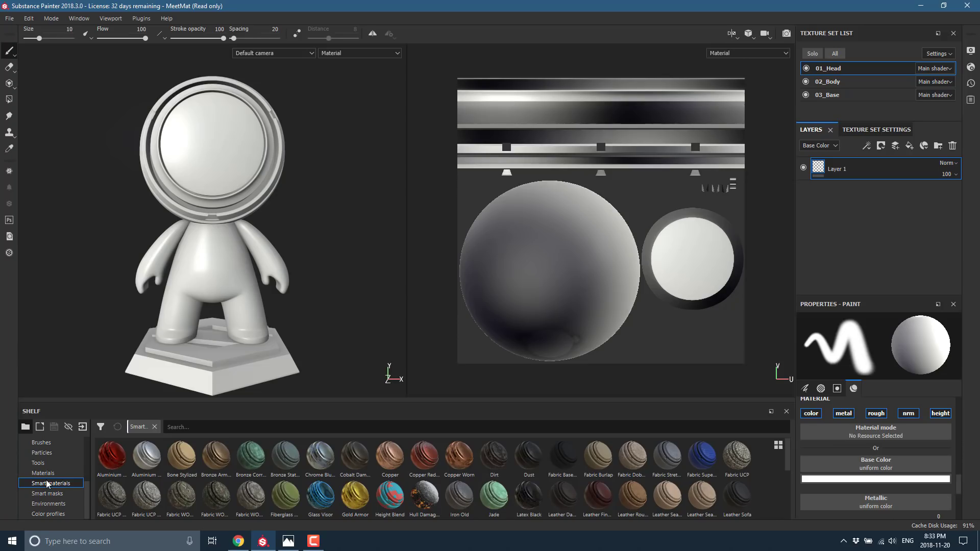
left_click(833, 96)
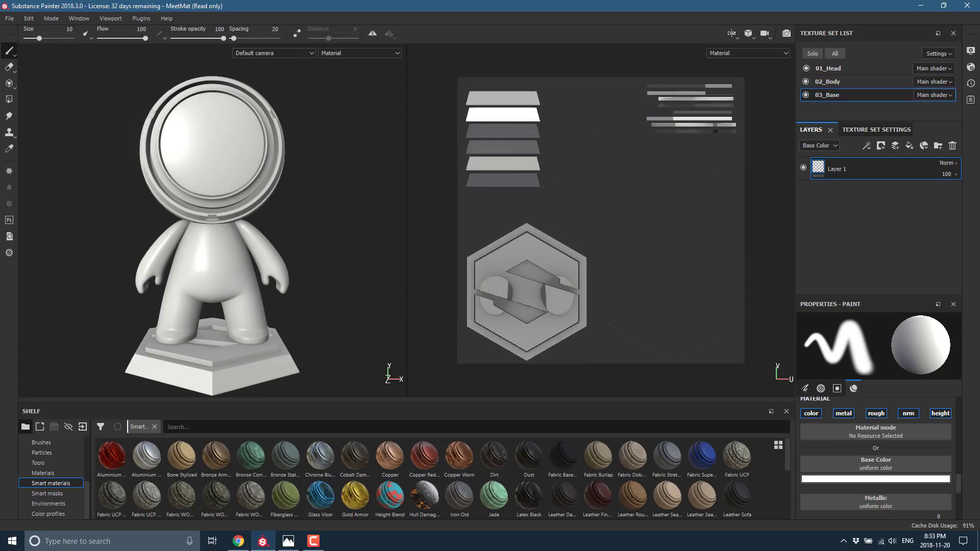
left_click_drag(528, 498, 847, 220)
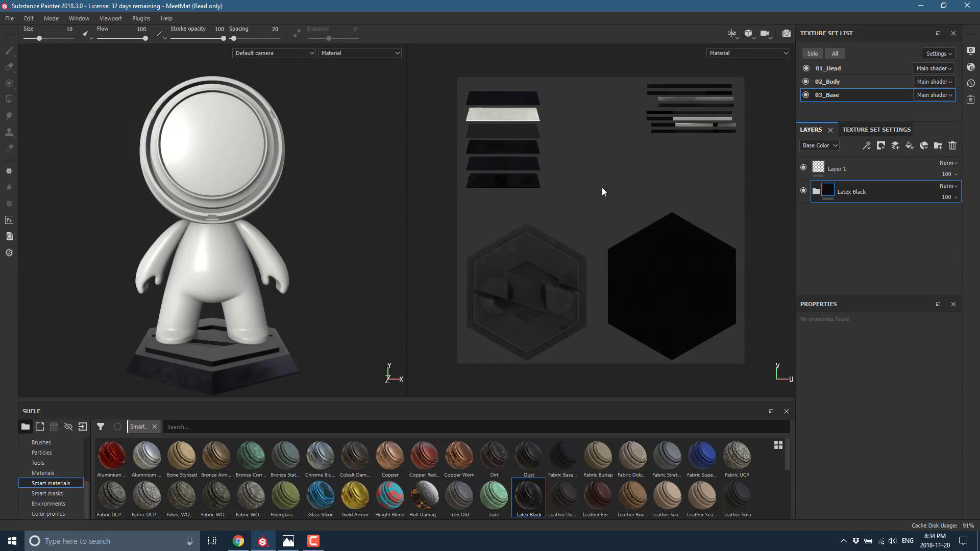
Apply the Chrome Blue Tint smart material to the 02_Body texture set and the Copper smart material to 01_Head
left_click(827, 81)
left_click_drag(320, 456, 829, 245)
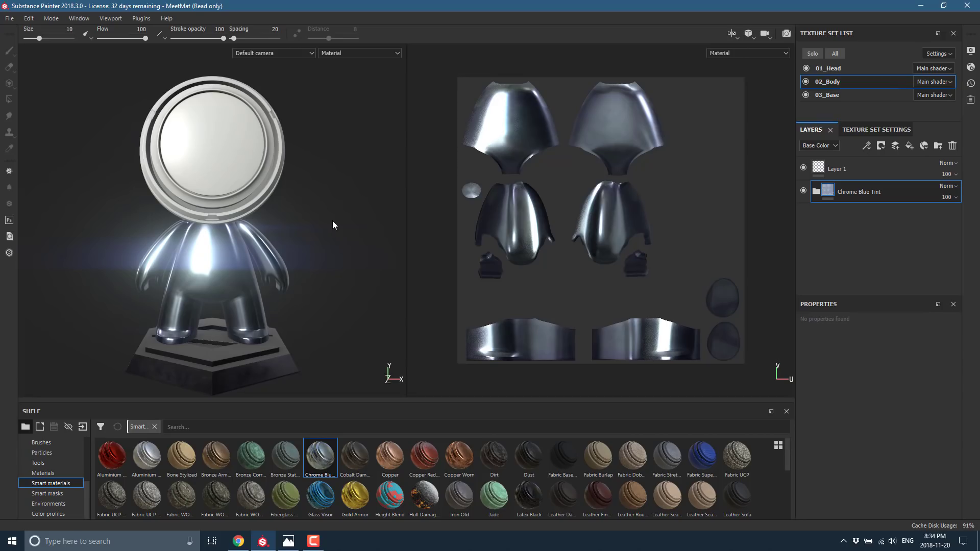
middle_click_drag(317, 216, 266, 213, "alt")
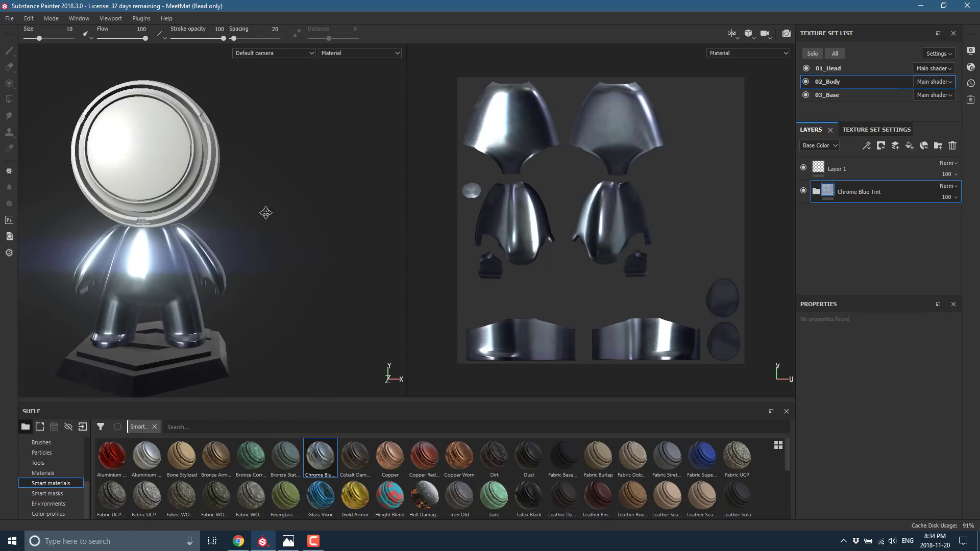
mouse_move(265, 213)
left_mouse_down("alt")
mouse_move(383, 207)
mouse_move(339, 278)
mouse_move(146, 202)
mouse_move(252, 225)
left_mouse_up("alt")
right_click_drag(253, 224, 316, 224, "alt")
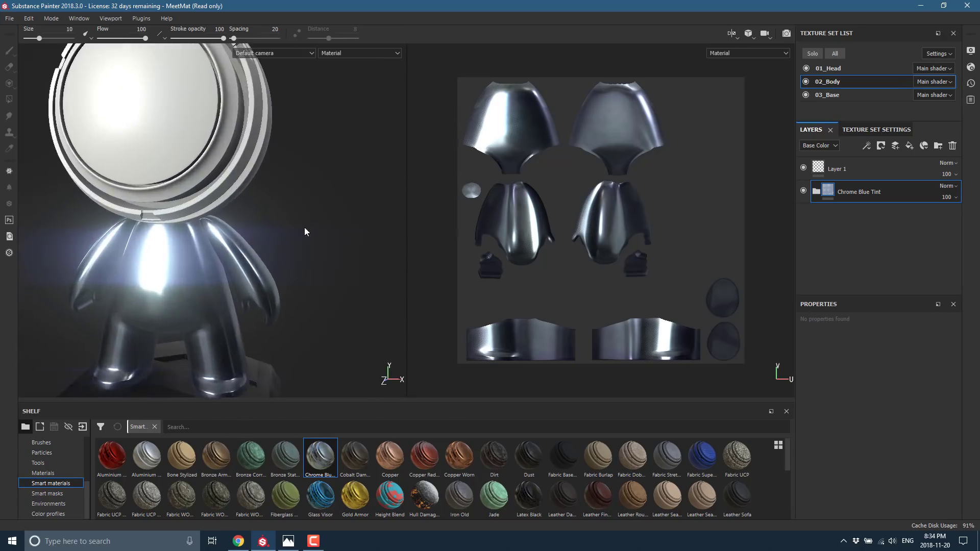
scroll(378, 212, "down", 3)
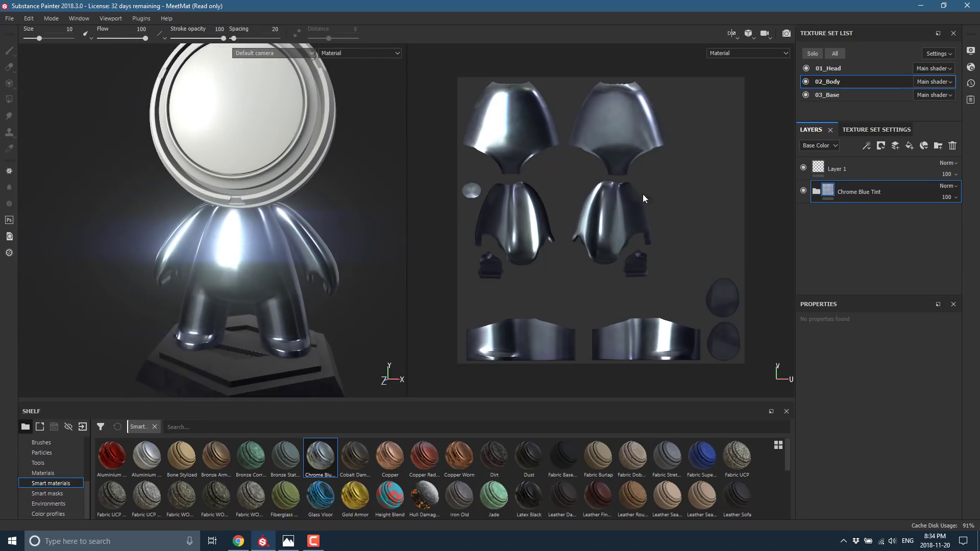
left_click(827, 70)
left_click_drag(384, 455, 827, 236)
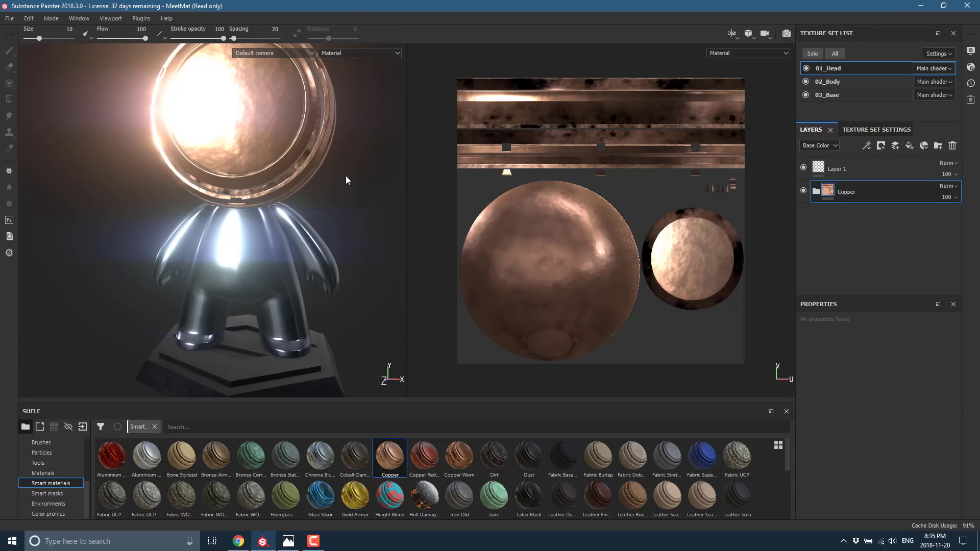
Cycle the viewports through the individual channels from Base Color to Height, then return to the Material view
key("c")
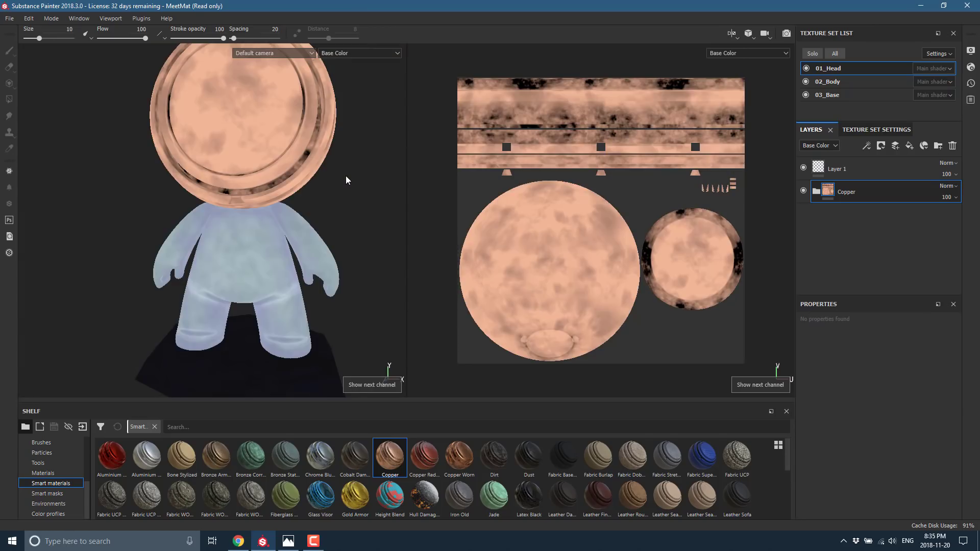
key("c")
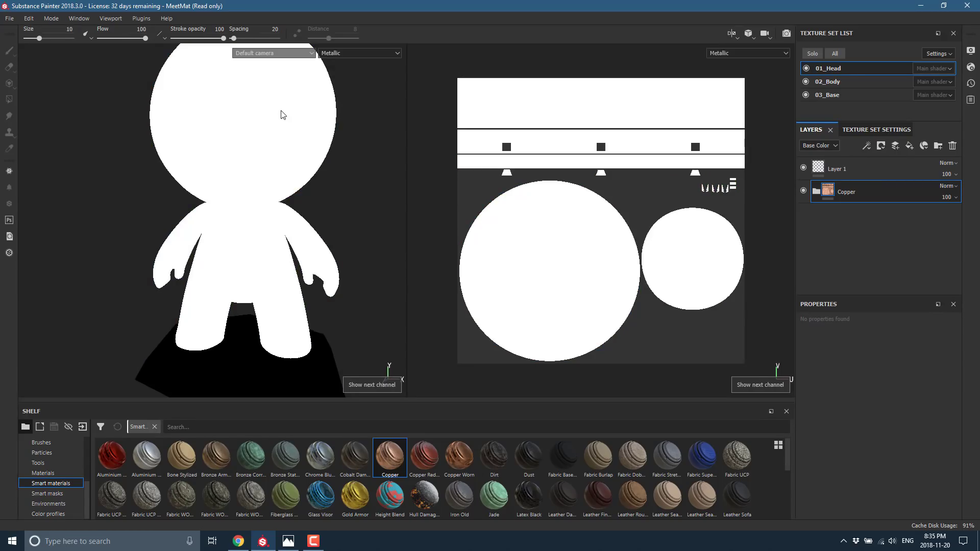
key("c")
key("c")
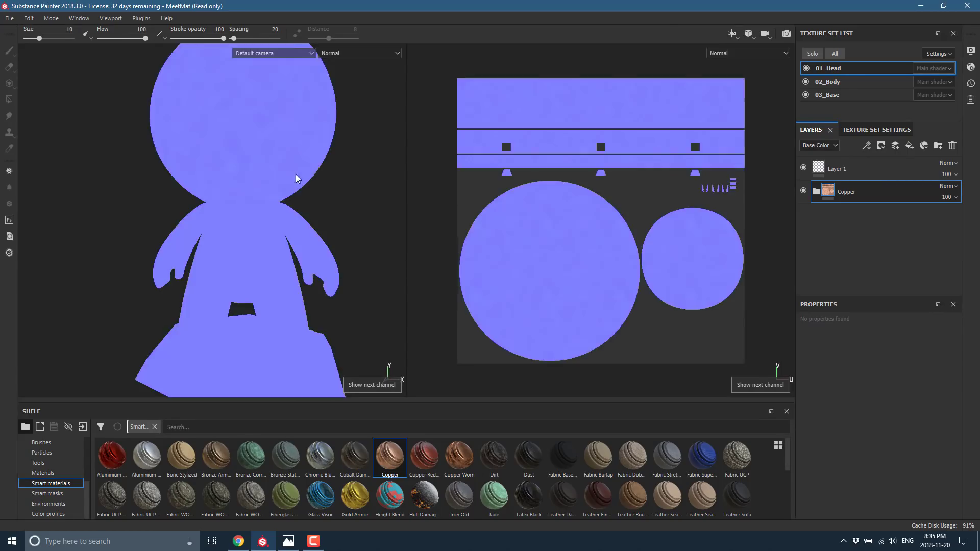
key("c")
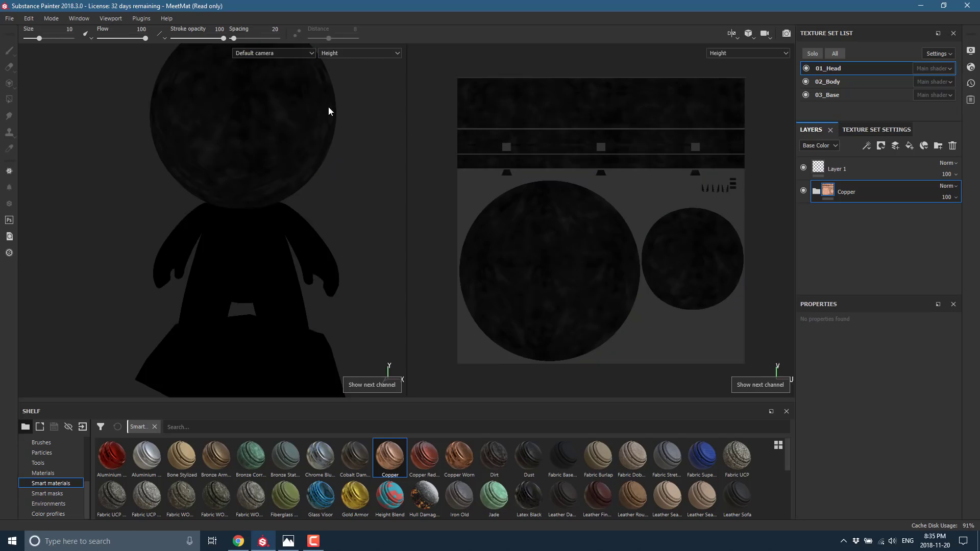
key("c")
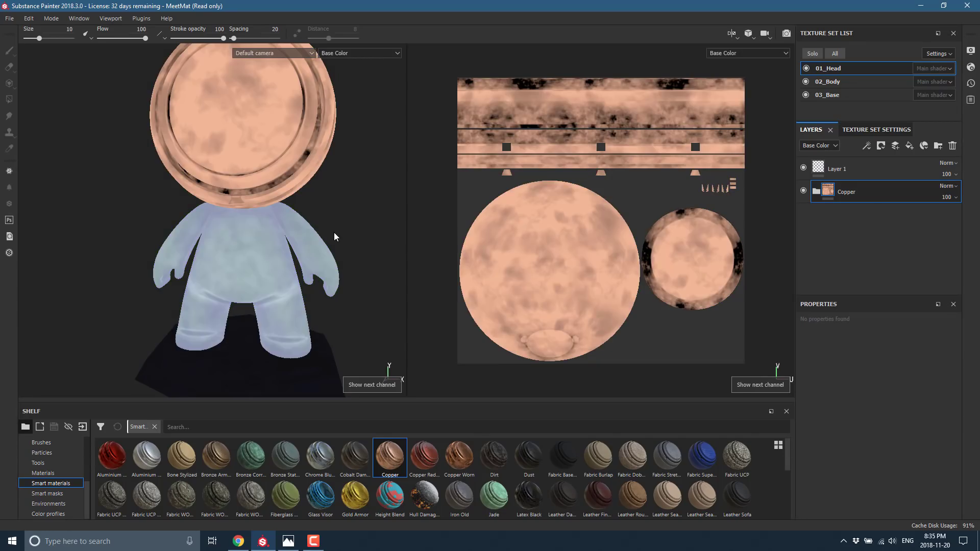
key("m")
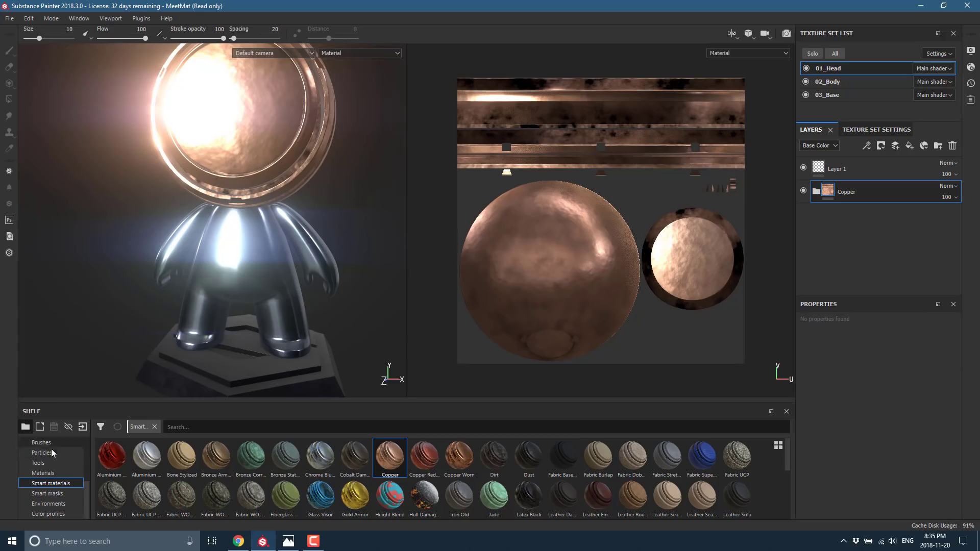
Browse the Materials category in the shelf
left_click(47, 472)
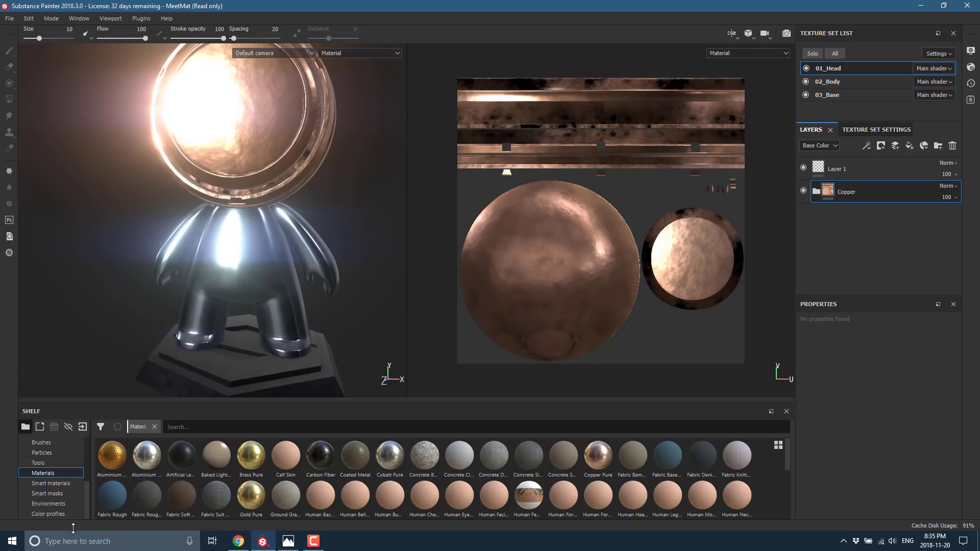
mouse_move(165, 507)
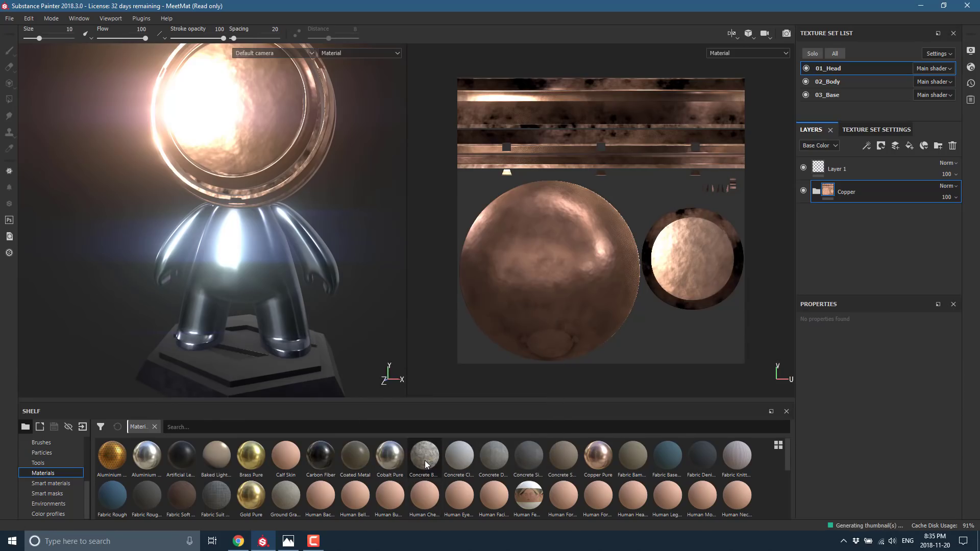
mouse_move(424, 456)
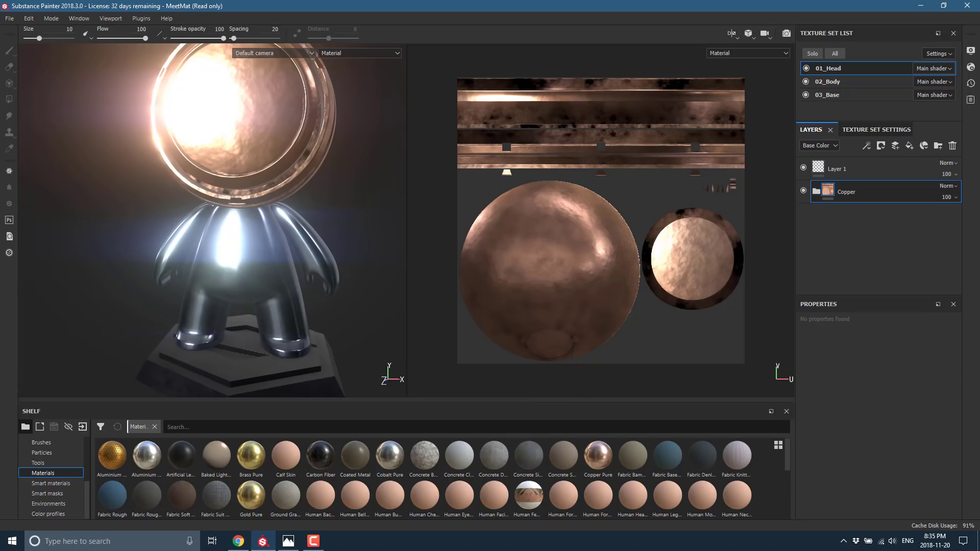
key("F10")
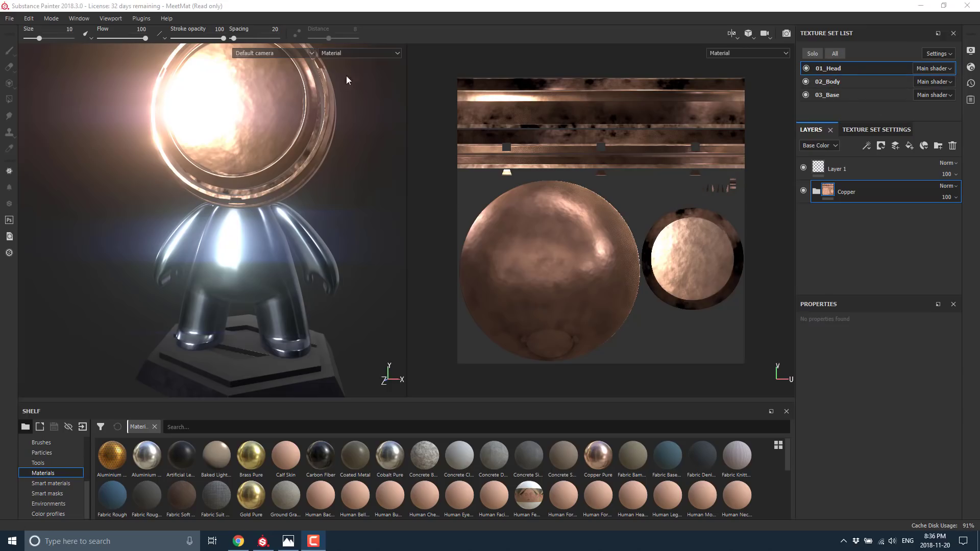
left_click(257, 223)
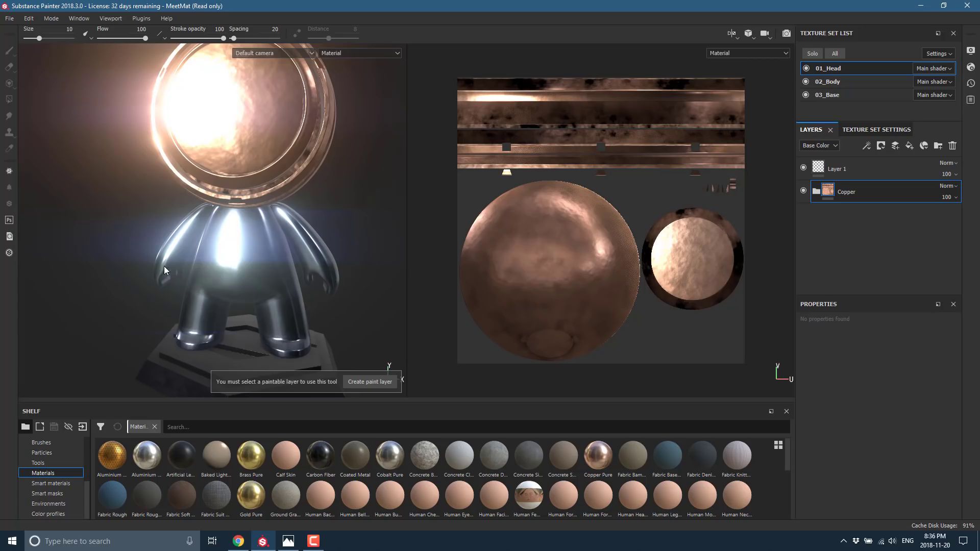
Set the environment map to Bonifacio Street from the shelf's environments
left_click(971, 50)
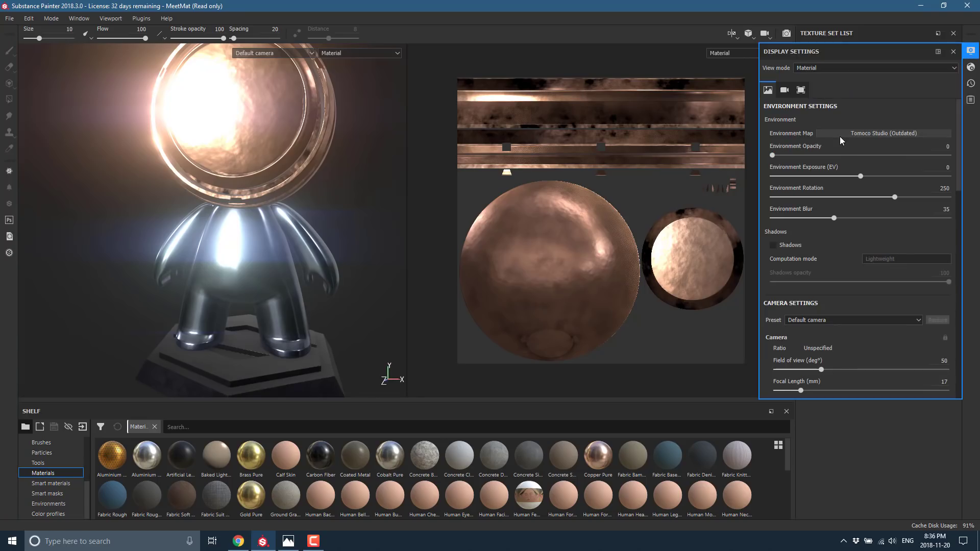
left_click(858, 131)
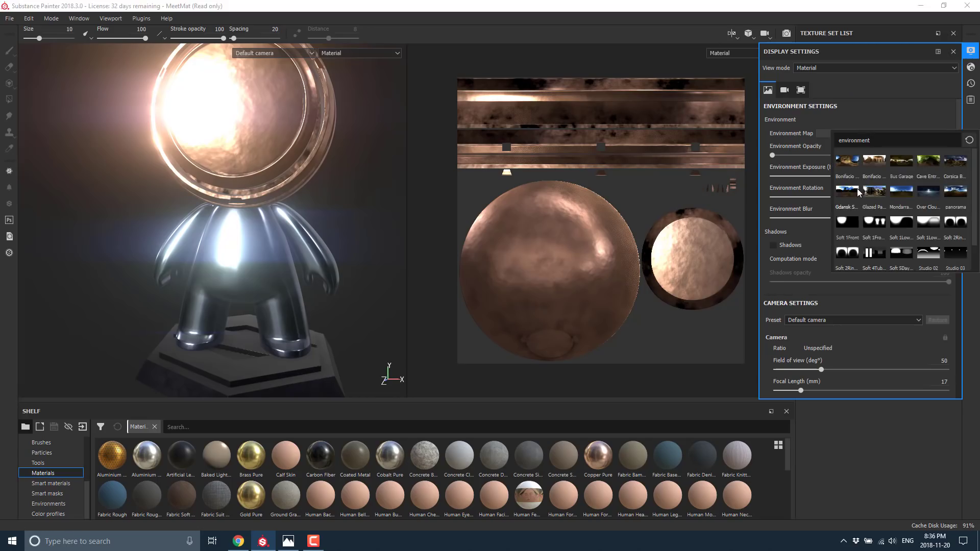
mouse_move(856, 189)
left_click(41, 504)
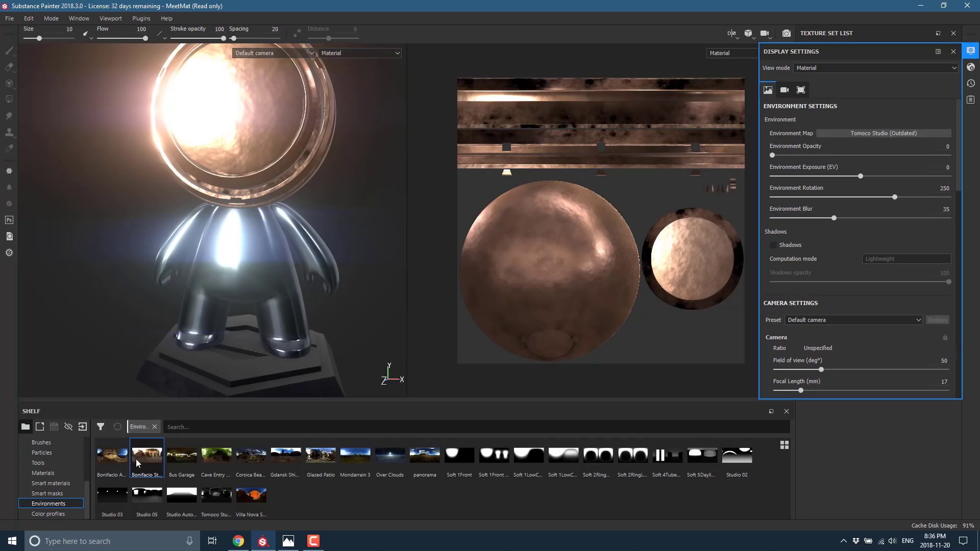
mouse_move(151, 461)
left_click_drag(151, 461, 874, 130)
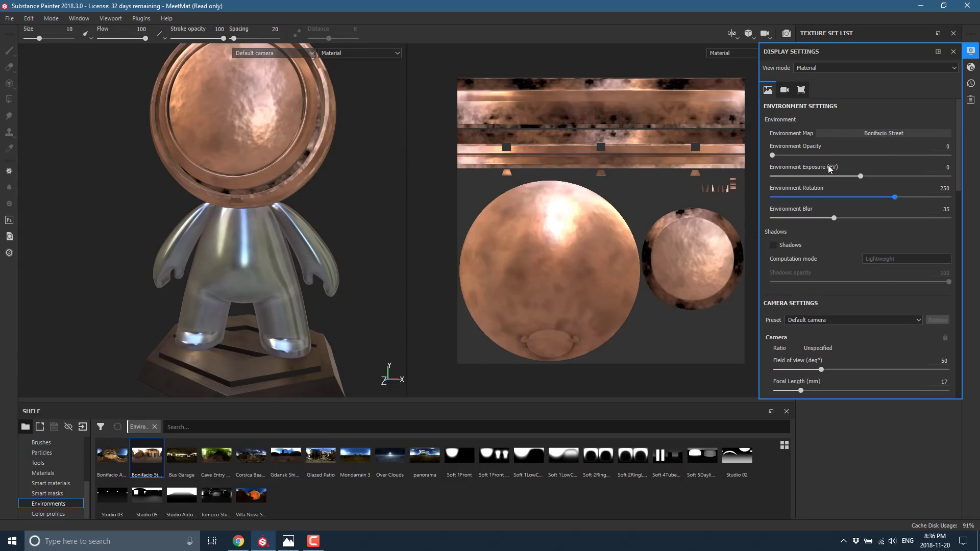
Set the environment opacity to 100, the blur to 0 and the rotation to 143, and close the display settings
left_click_drag(773, 155, 949, 151)
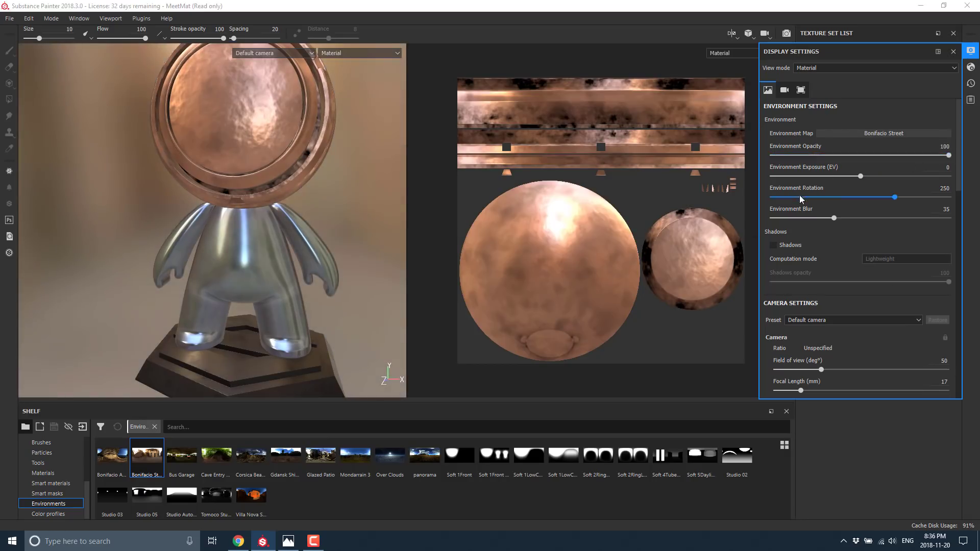
left_click_drag(822, 223, 772, 218)
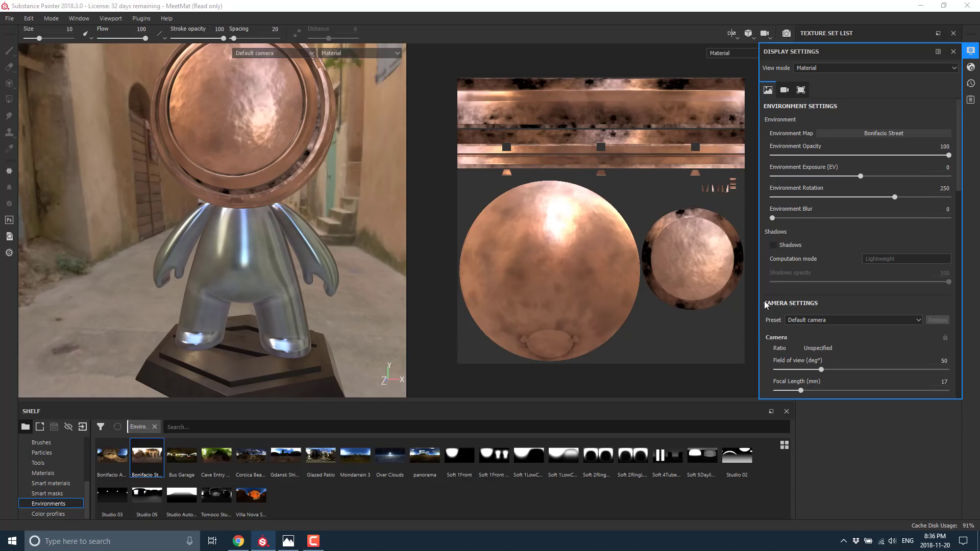
left_click_drag(893, 195, 840, 217)
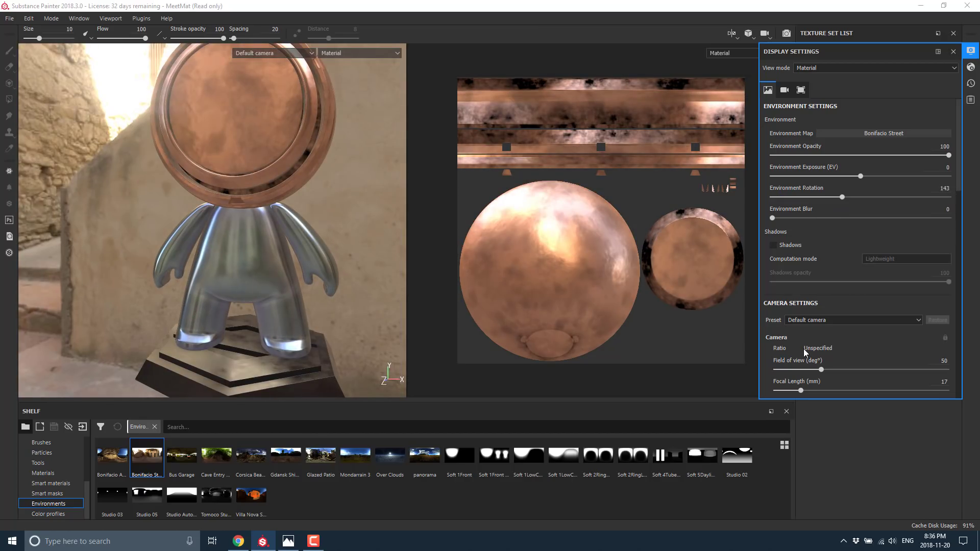
left_click(971, 51)
Open the project's edit history
left_click(971, 84)
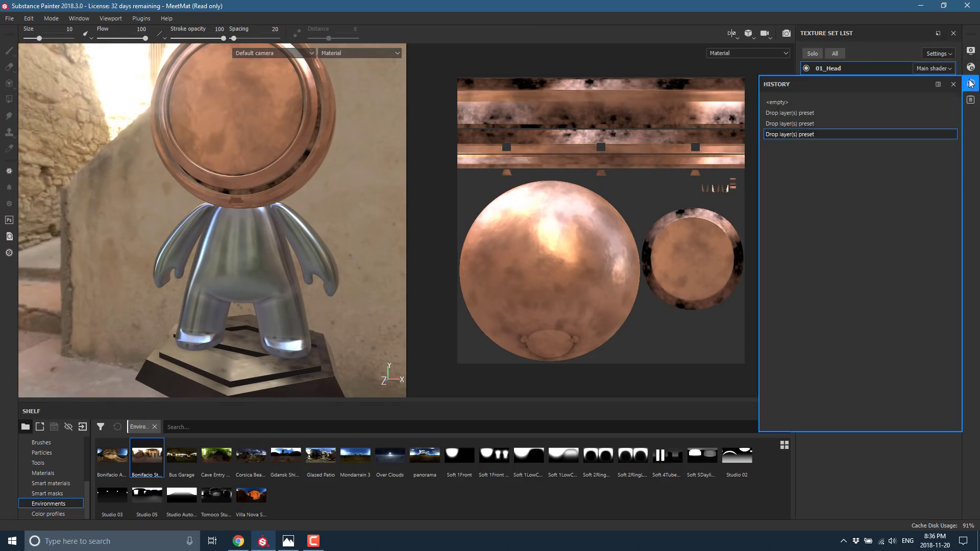
Close the edit history and review the main shader's parameters in the shader settings
left_click(970, 83)
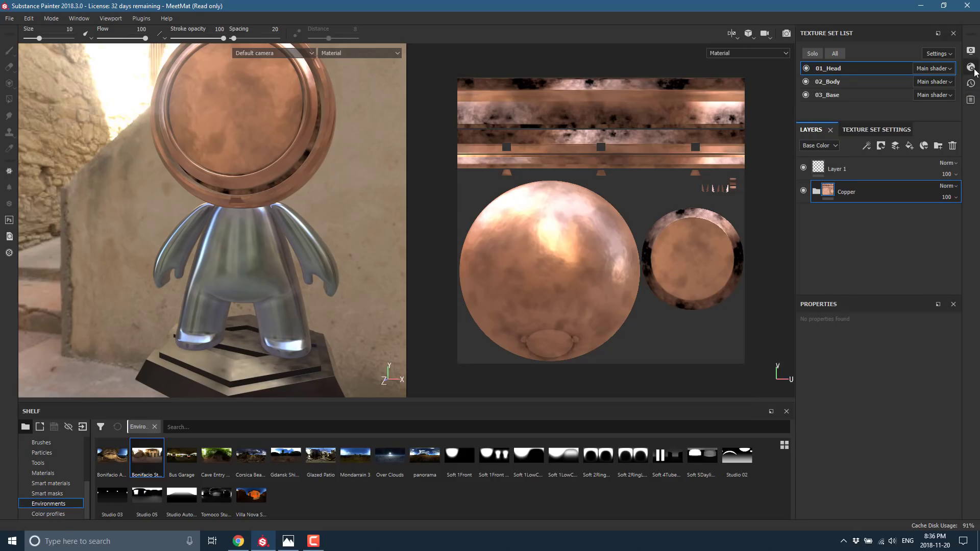
left_click(973, 68)
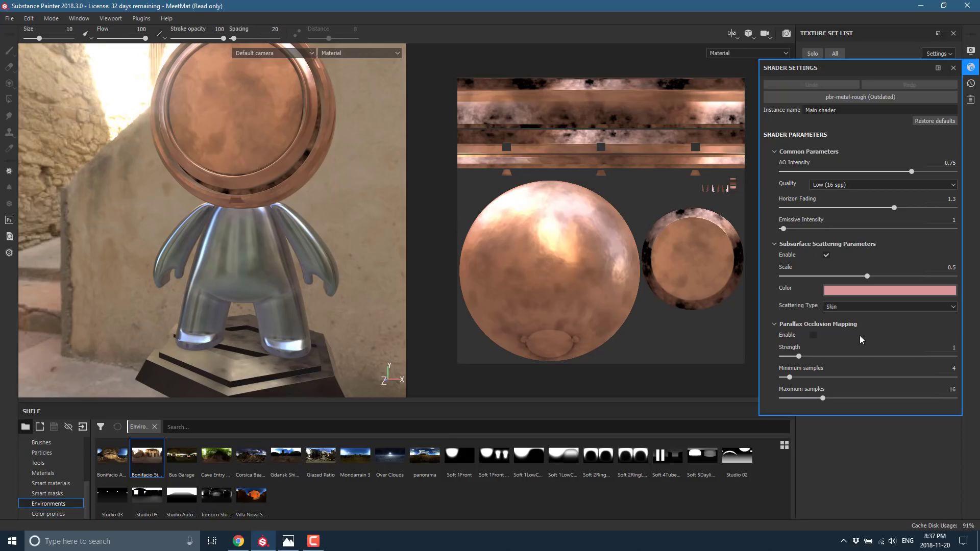
left_click(971, 67)
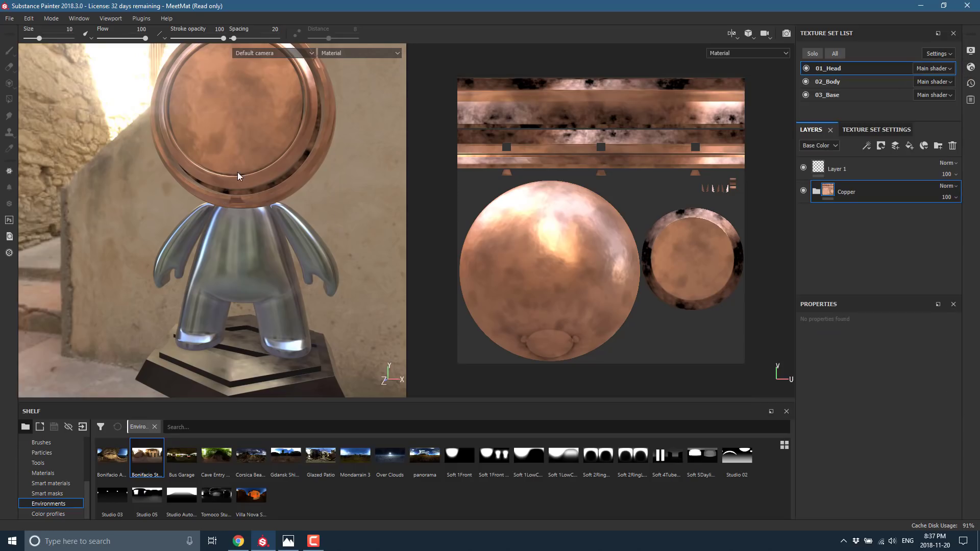
Browse the shelf's Brushes category and pick a charcoal brush with the 01_Head texture set active
left_click(837, 68)
scroll(42, 488, "up", 2)
left_click(47, 472)
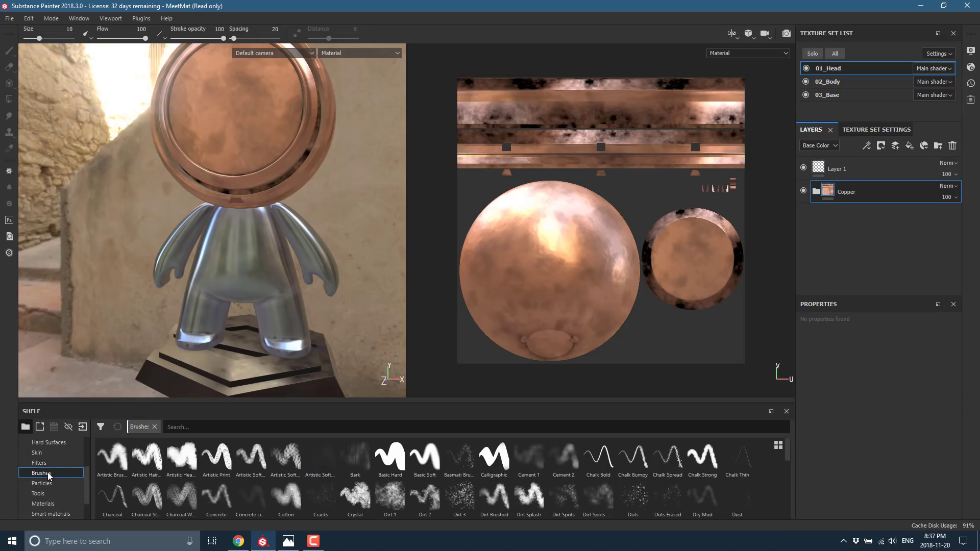
left_click(153, 499)
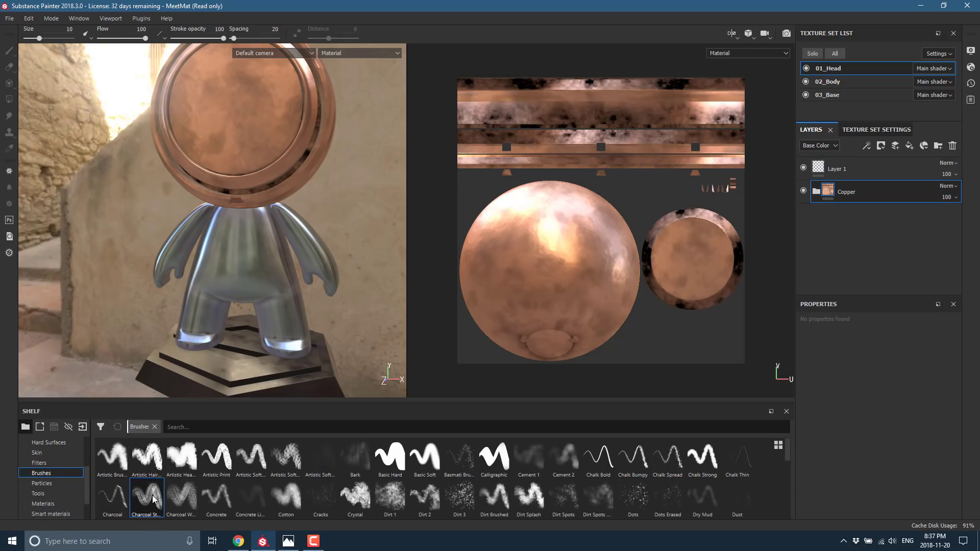
scroll(54, 480, "down", 1)
scroll(56, 478, "up", 1)
Add a paint layer above the Copper folder and paint the head's round face with the Brass Pure material
left_click(897, 147)
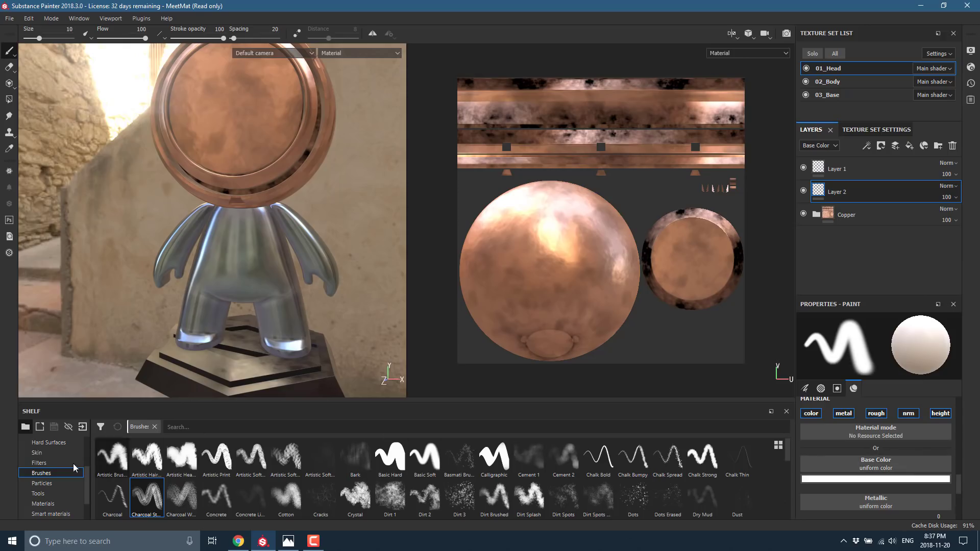
left_click(44, 504)
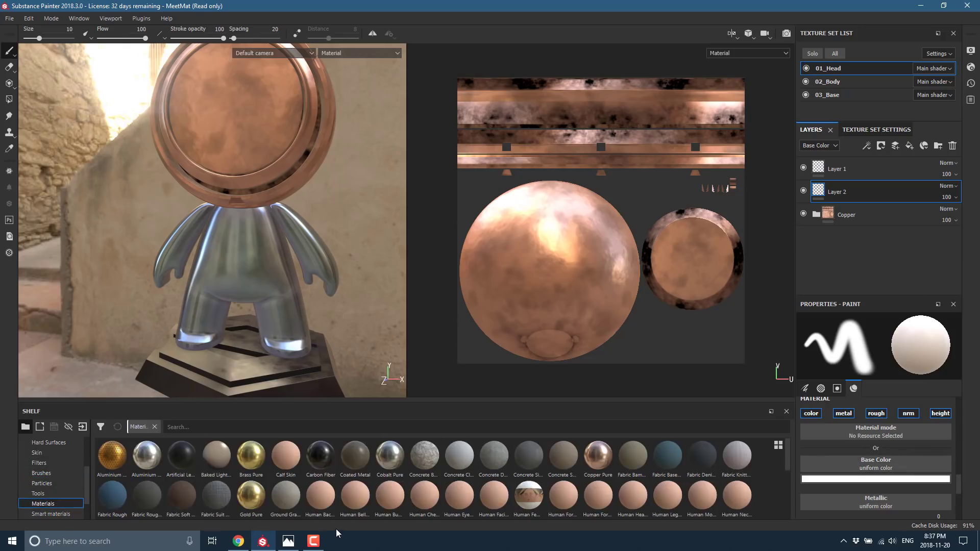
left_click(258, 455)
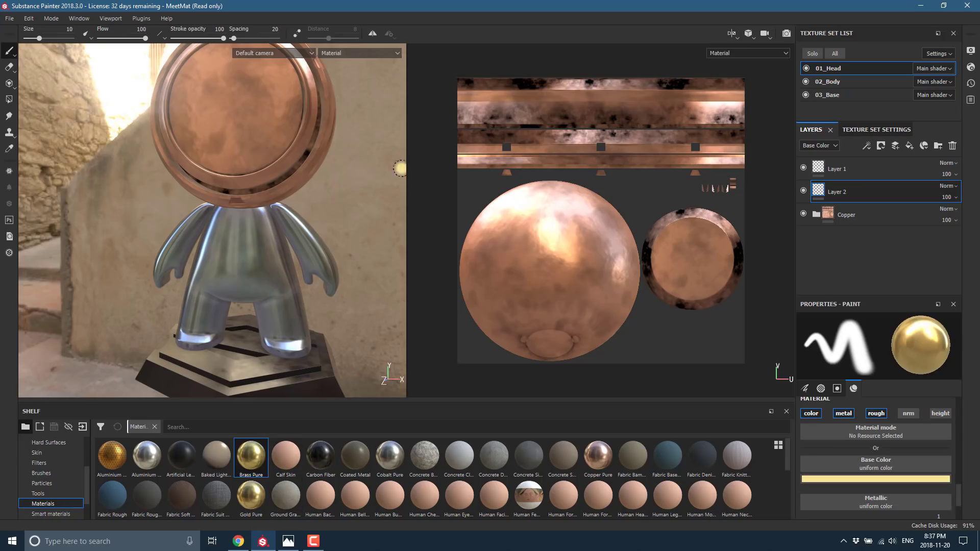
mouse_move(226, 121)
left_mouse_down()
mouse_move(217, 94)
mouse_move(232, 148)
mouse_move(275, 100)
mouse_move(259, 148)
mouse_move(252, 108)
mouse_move(257, 164)
mouse_move(219, 161)
mouse_move(196, 90)
left_mouse_up()
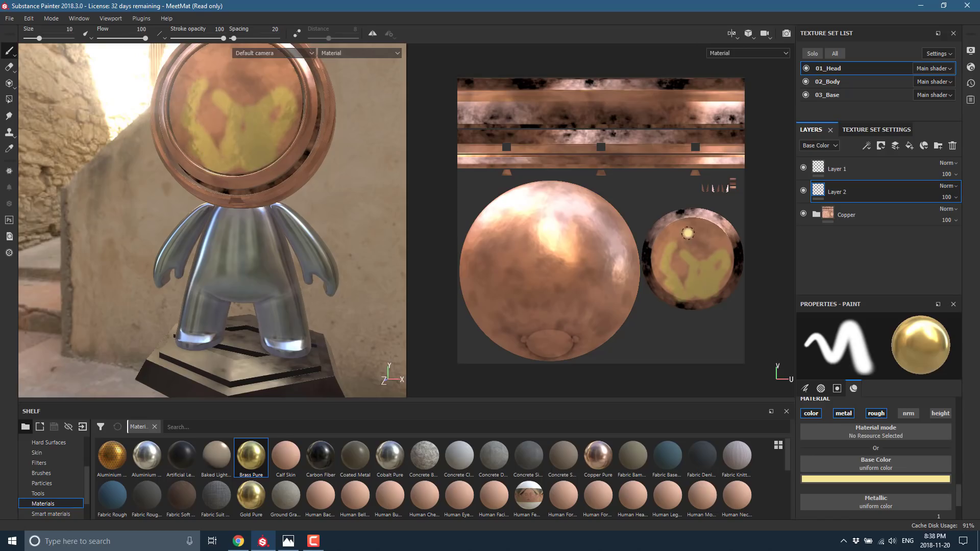
mouse_move(187, 144)
left_mouse_down()
mouse_move(175, 101)
mouse_move(213, 71)
mouse_move(208, 88)
mouse_move(228, 95)
mouse_move(251, 74)
mouse_move(280, 105)
mouse_move(288, 73)
mouse_move(295, 106)
left_mouse_up()
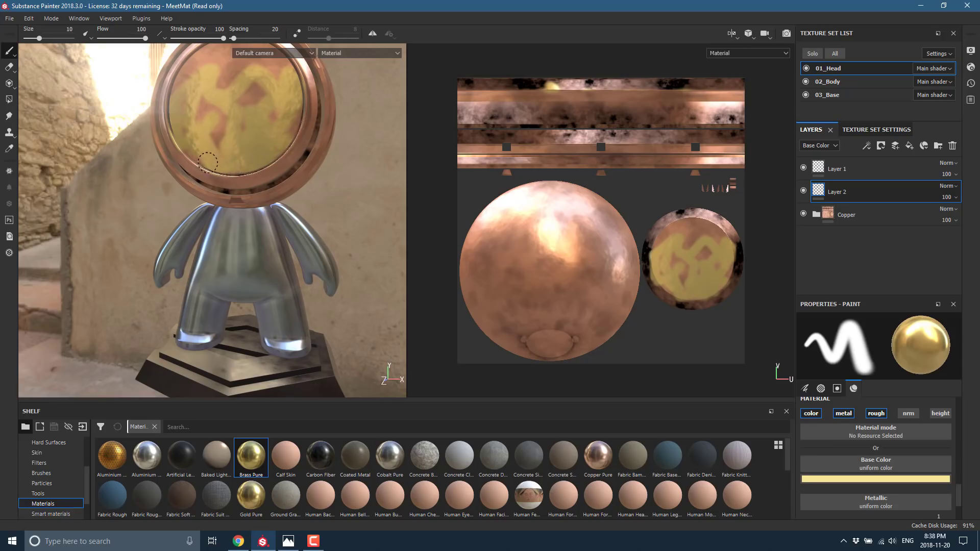
mouse_move(167, 128)
left_mouse_down()
mouse_move(168, 87)
mouse_move(203, 66)
mouse_move(181, 100)
mouse_move(190, 62)
mouse_move(225, 53)
mouse_move(250, 61)
mouse_move(251, 109)
mouse_move(232, 115)
left_mouse_up()
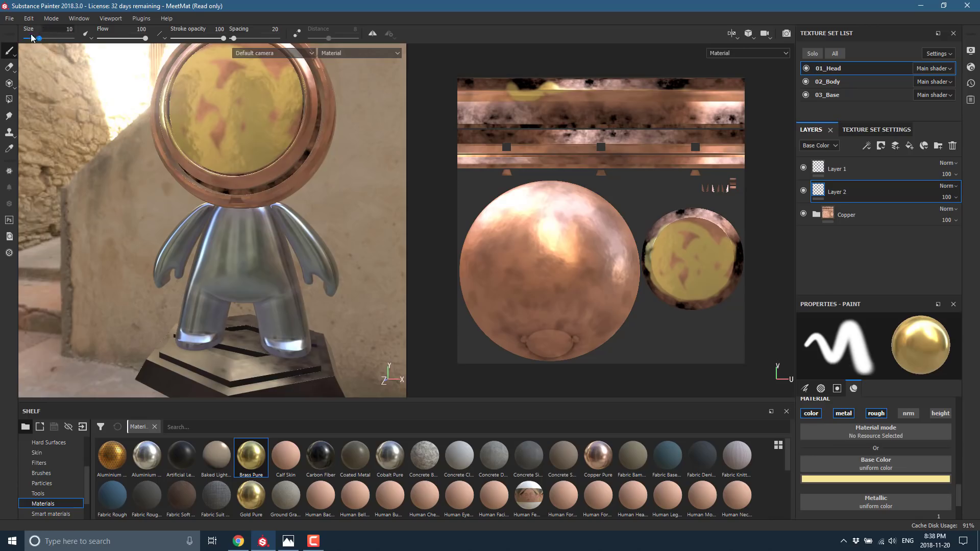
left_click(188, 113)
Assign Concrete Bare as the brush material and paint curved strokes over the brass on the face
right_click(239, 132)
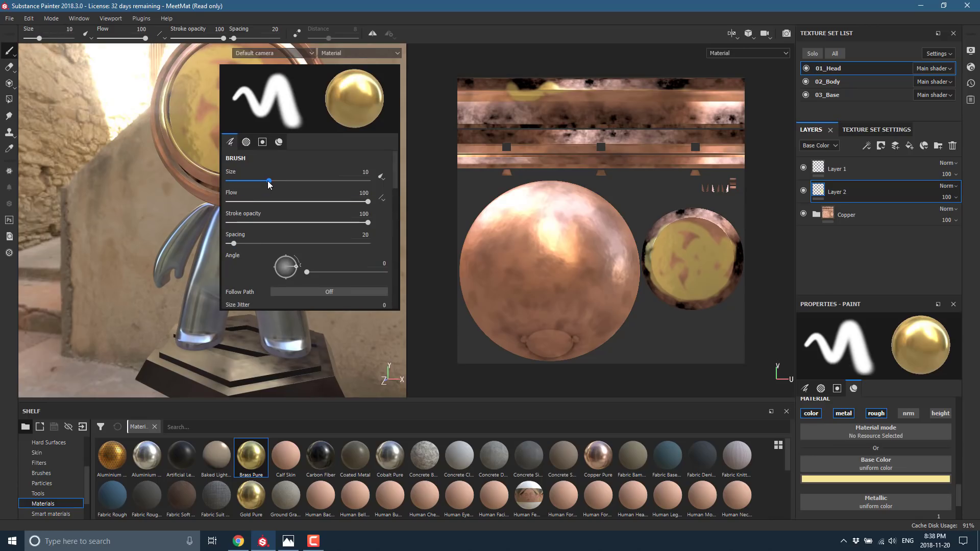
left_click(246, 143)
left_click(260, 142)
left_click(275, 143)
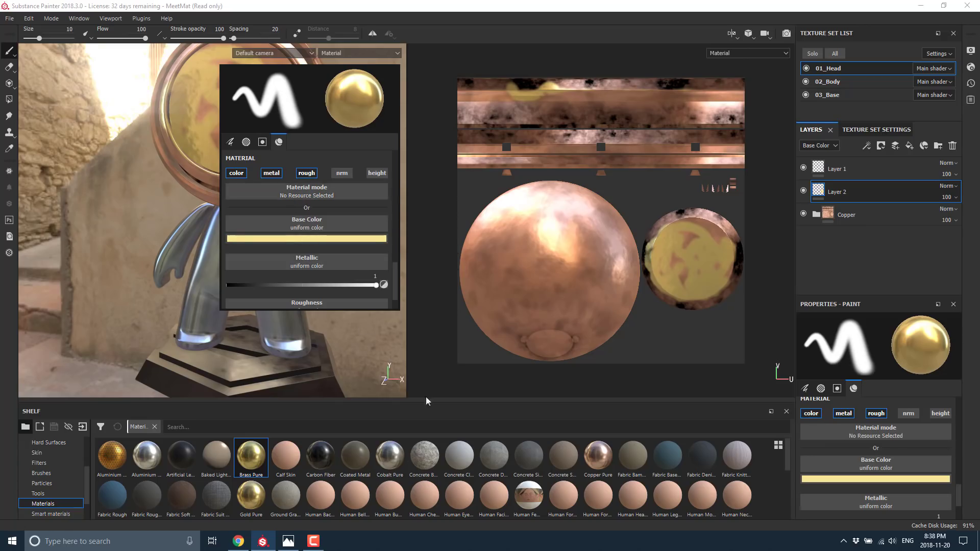
mouse_move(424, 456)
left_mouse_down()
mouse_move(283, 232)
mouse_move(314, 192)
left_mouse_up()
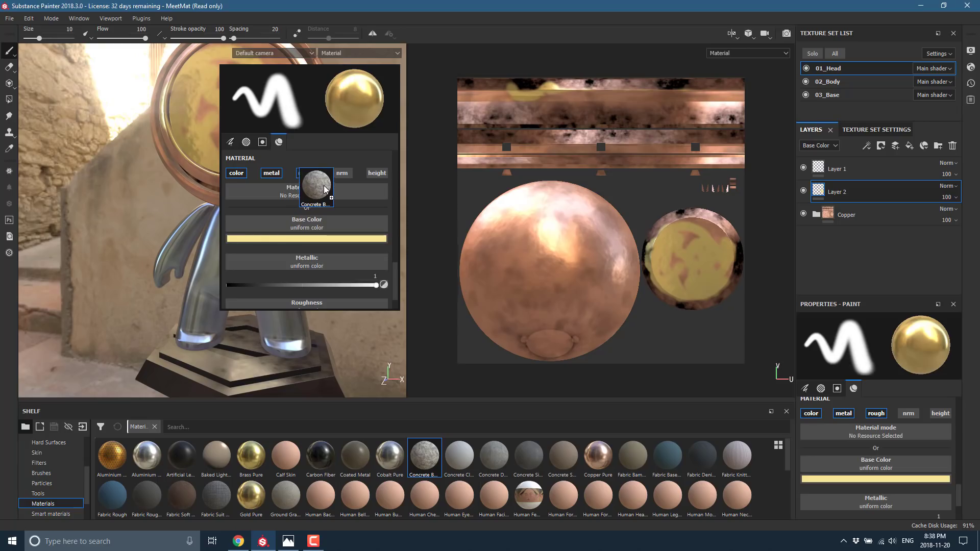
mouse_move(187, 97)
left_mouse_down()
mouse_move(223, 145)
mouse_move(236, 108)
mouse_move(262, 131)
mouse_move(265, 106)
mouse_move(282, 121)
left_mouse_up()
left_click_drag(263, 86, 224, 98)
Set the brush size to 3.45, flow to 55 and stroke opacity to 30, and paint faint strokes near the face's edge
left_click_drag(38, 39, 32, 39)
left_click_drag(145, 38, 124, 39)
left_click_drag(224, 39, 188, 39)
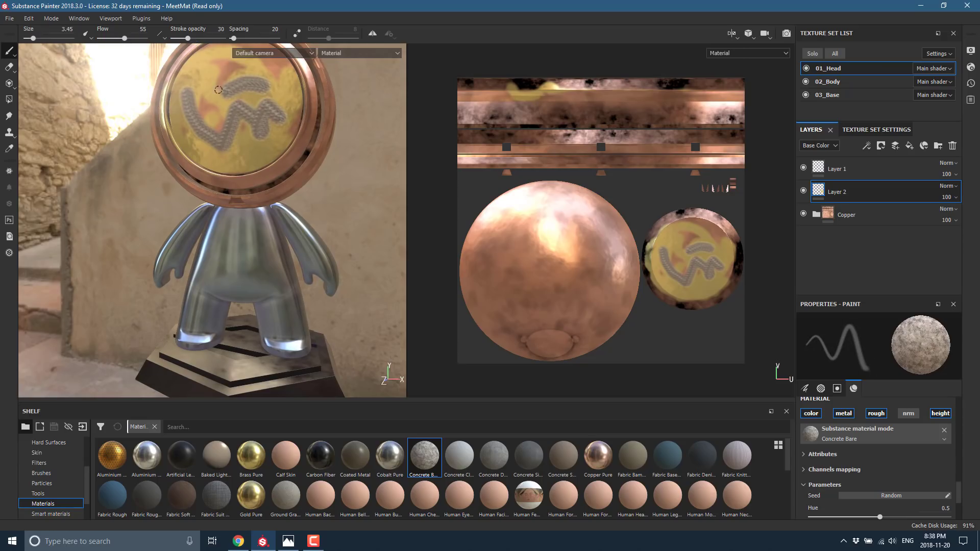
mouse_move(289, 129)
left_mouse_down()
mouse_move(299, 104)
mouse_move(291, 135)
left_mouse_up()
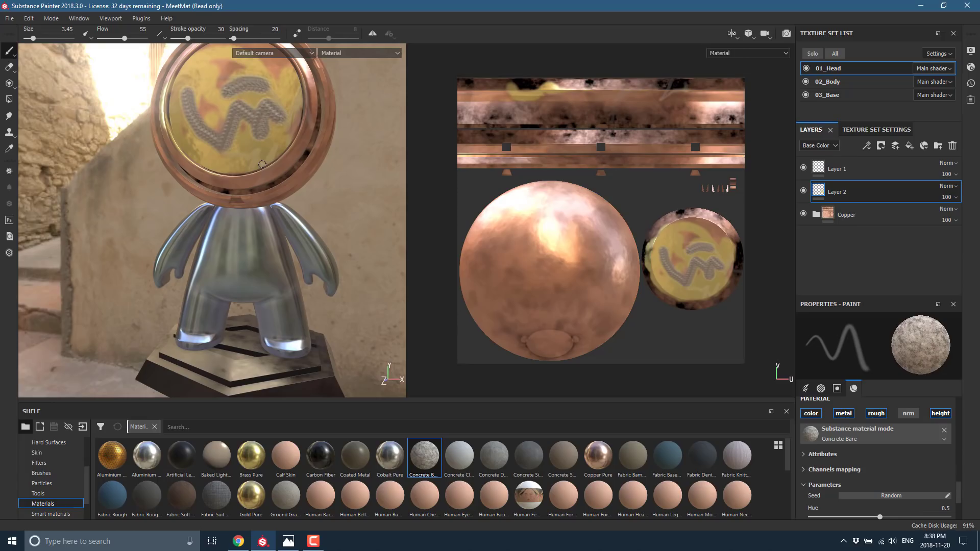
Paint the side of the head with the Liquid Stream particle brush from the shelf's Particles category
left_click_drag(87, 487, 90, 467)
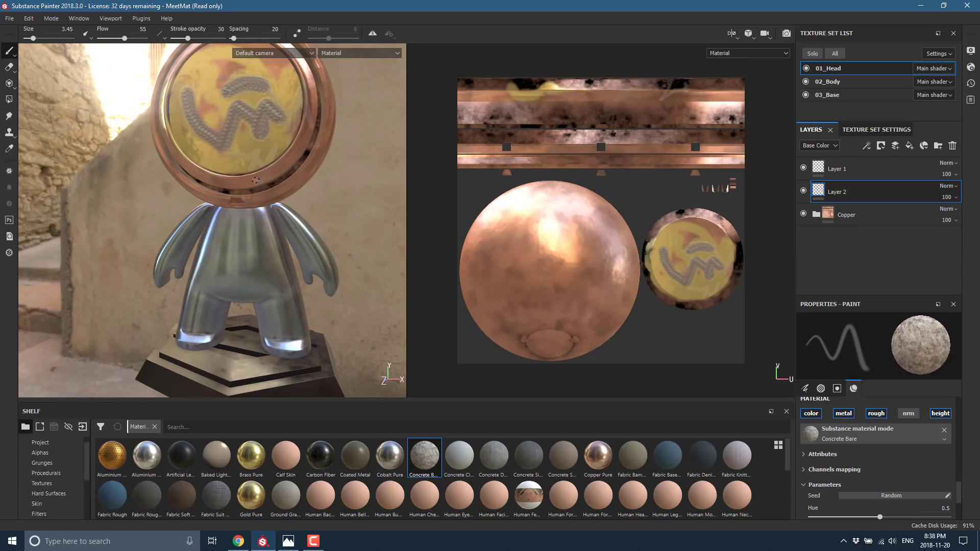
left_click_drag(271, 172, 276, 255, "alt")
middle_click_drag(300, 241, 323, 256)
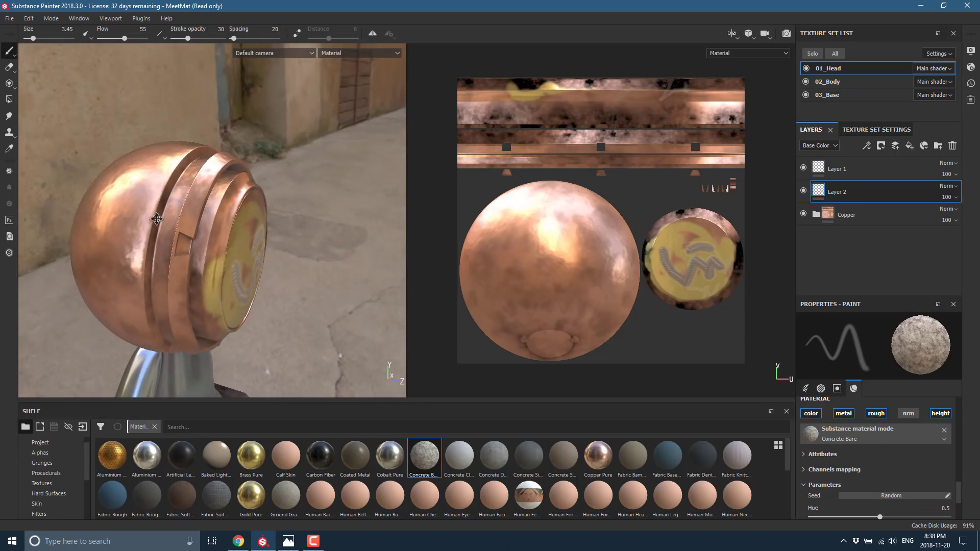
scroll(57, 467, "down", 5)
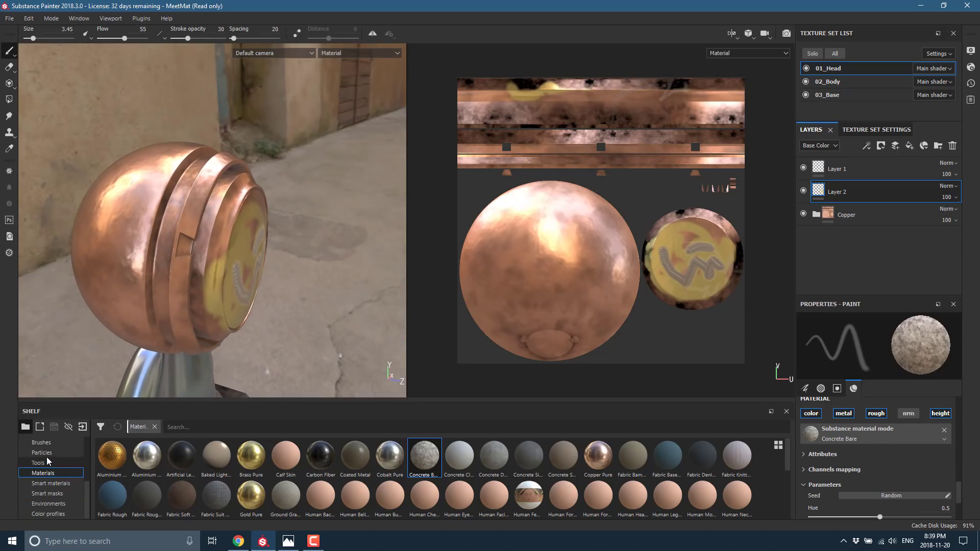
left_click(45, 453)
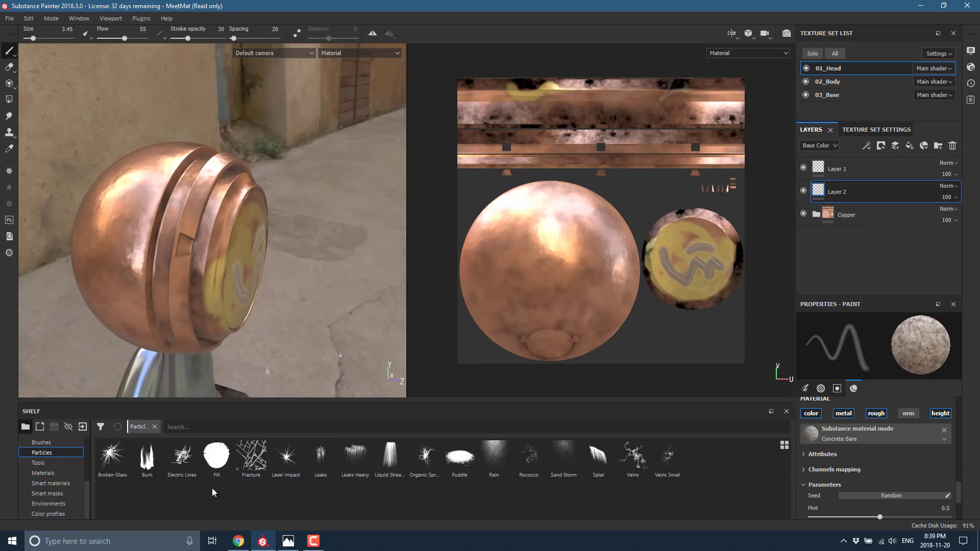
left_click(390, 456)
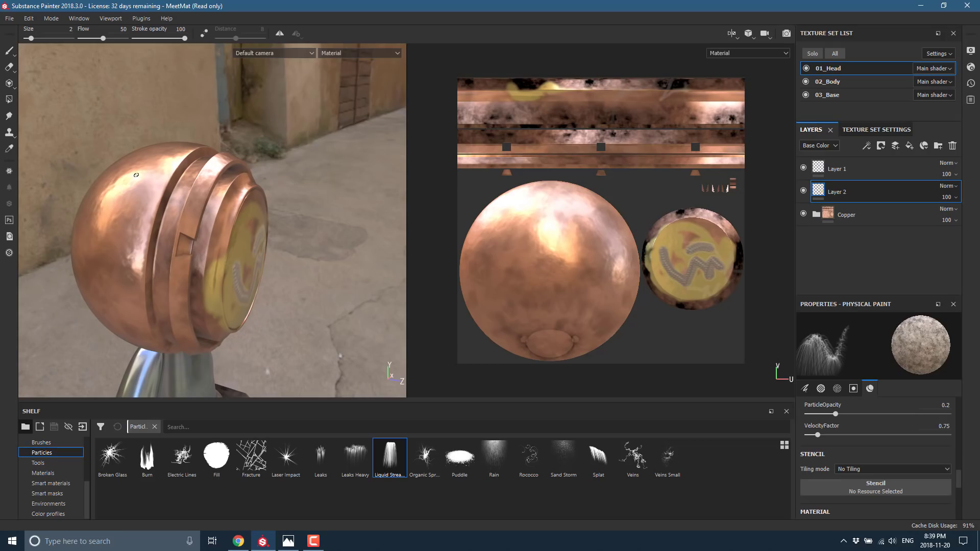
left_click_drag(137, 176, 174, 238)
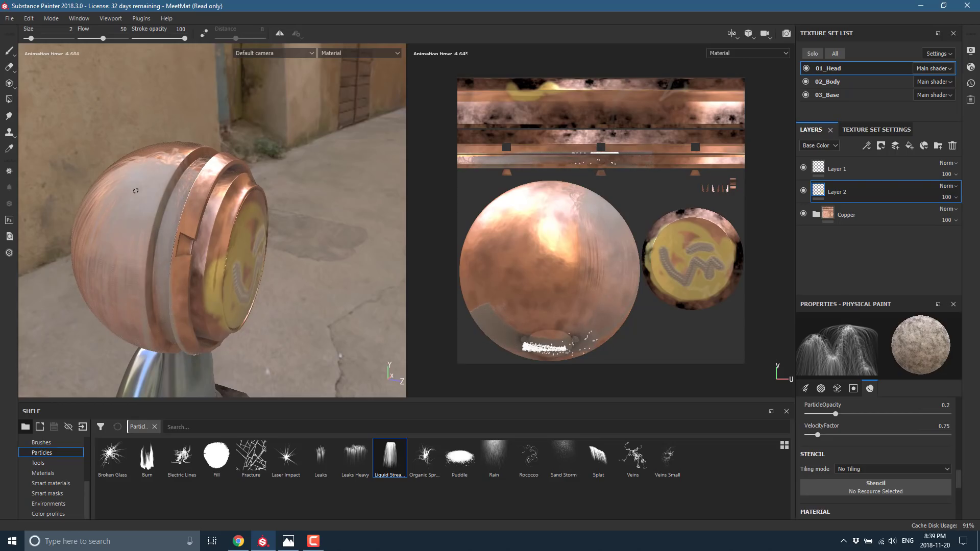
left_click_drag(136, 192, 138, 202)
Paint Burn and Laser Impact particle strokes in a red rust material on the side of the head
left_click(147, 457)
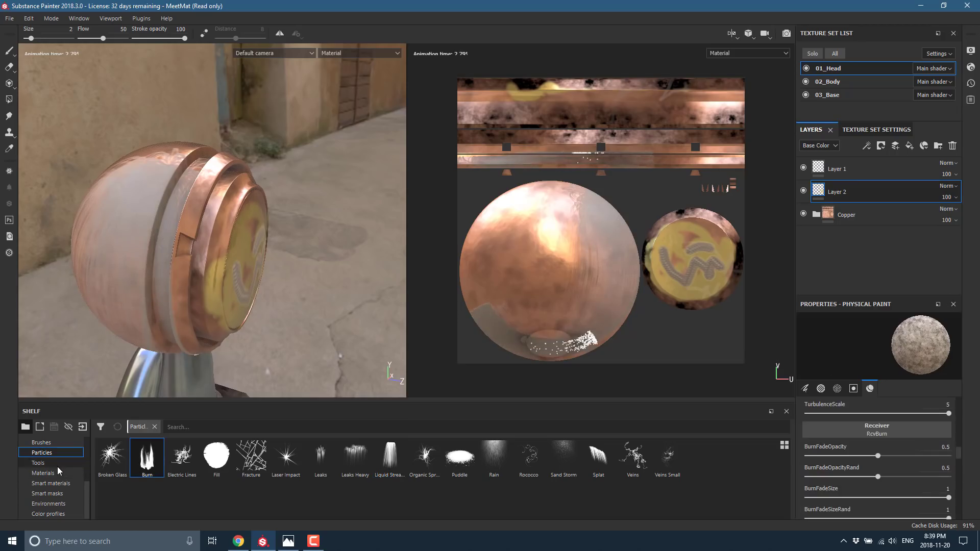
left_click(46, 474)
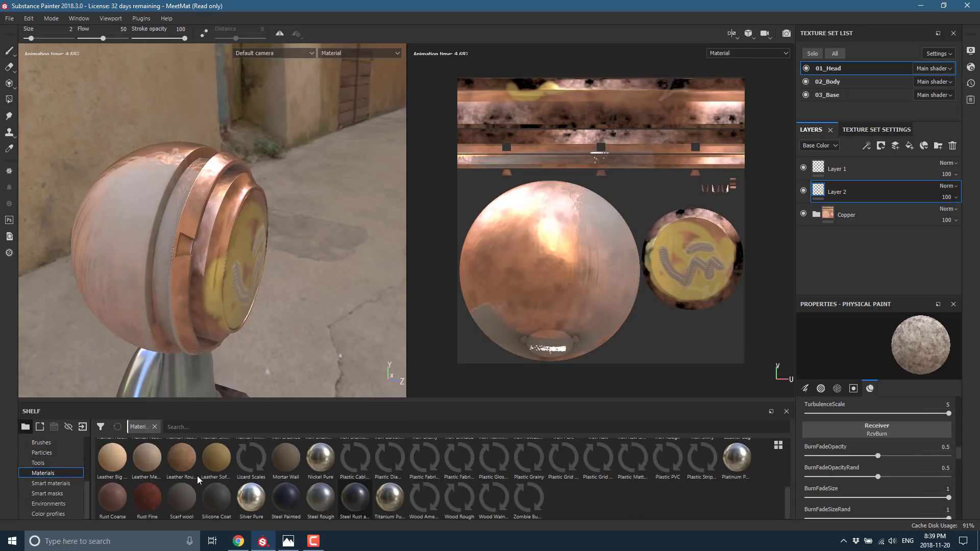
left_click(49, 453)
left_click(149, 458)
mouse_move(132, 202)
left_mouse_down()
mouse_move(120, 255)
mouse_move(150, 198)
left_mouse_up()
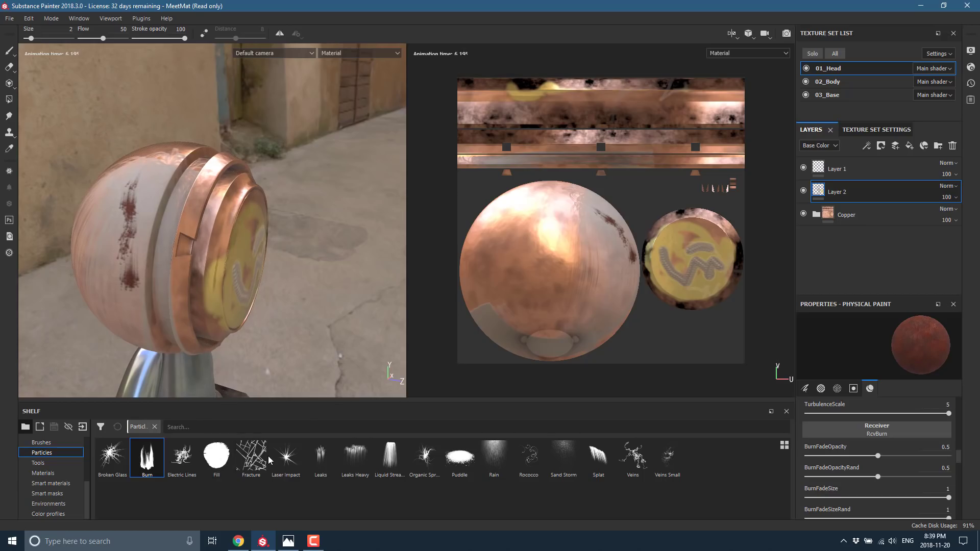
left_click(286, 456)
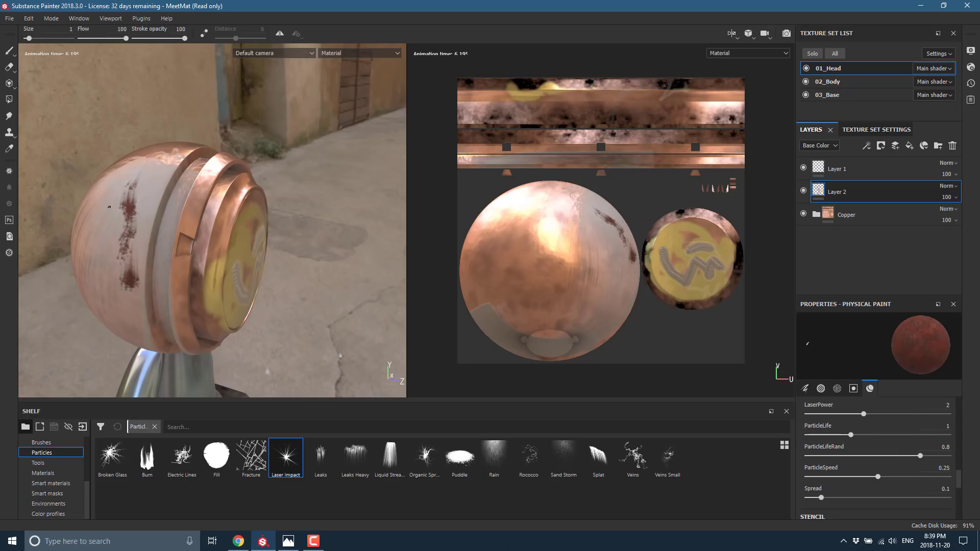
mouse_move(94, 233)
left_mouse_down()
mouse_move(97, 314)
mouse_move(137, 267)
mouse_move(247, 265)
left_mouse_up()
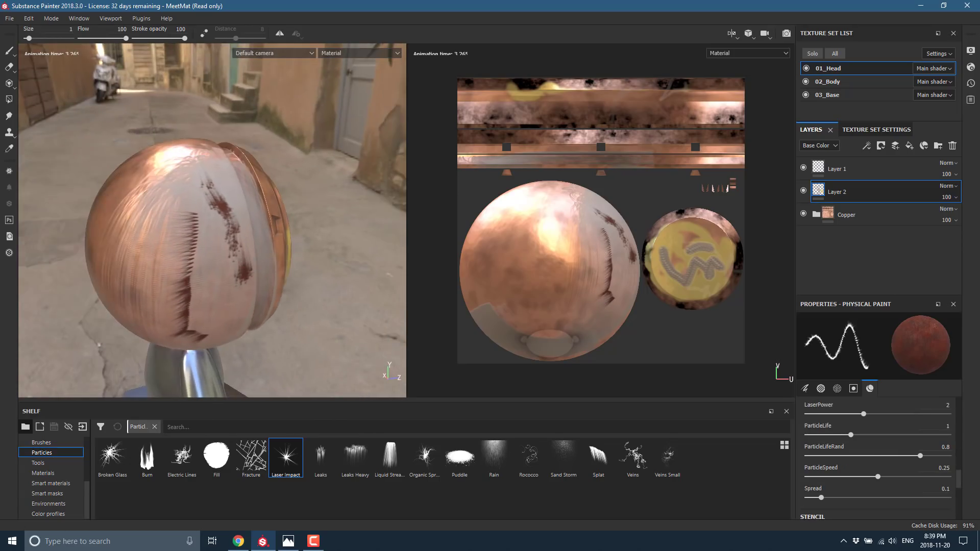
Cycle the viewports through the individual channels, including Metallic, Height and Normal+Height+Mesh, and stop at Base Color
key("c")
key("c")
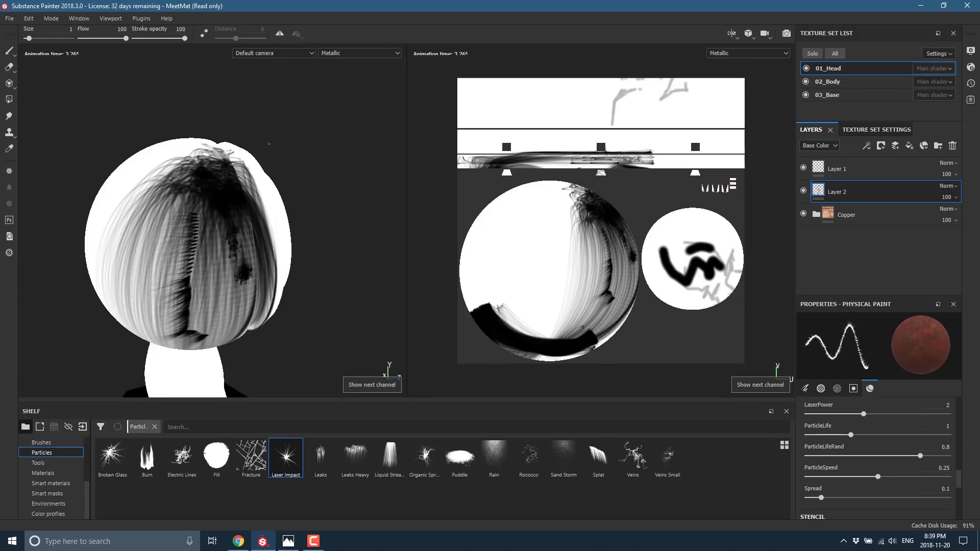
key("c")
key("c")
key("c")
key("c")
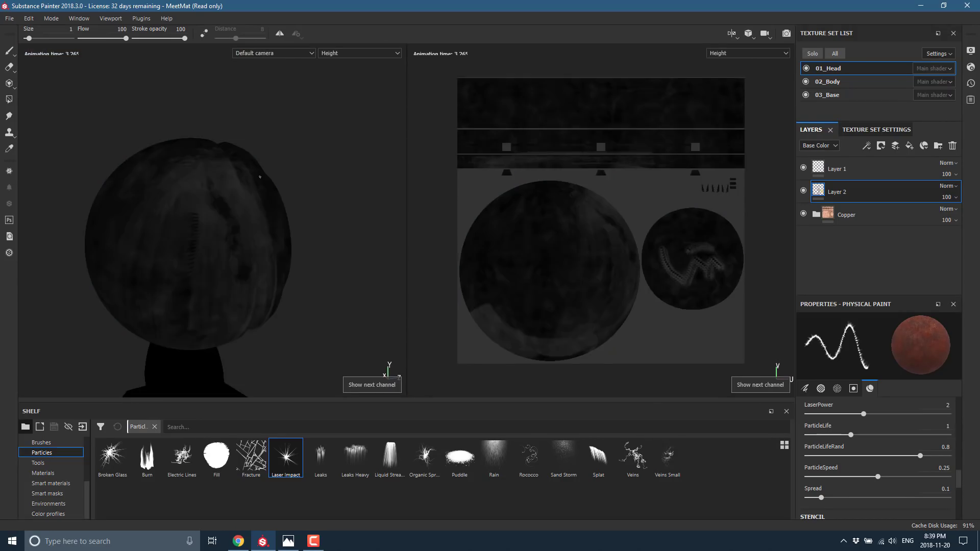
key("c")
key("c")
key("c")
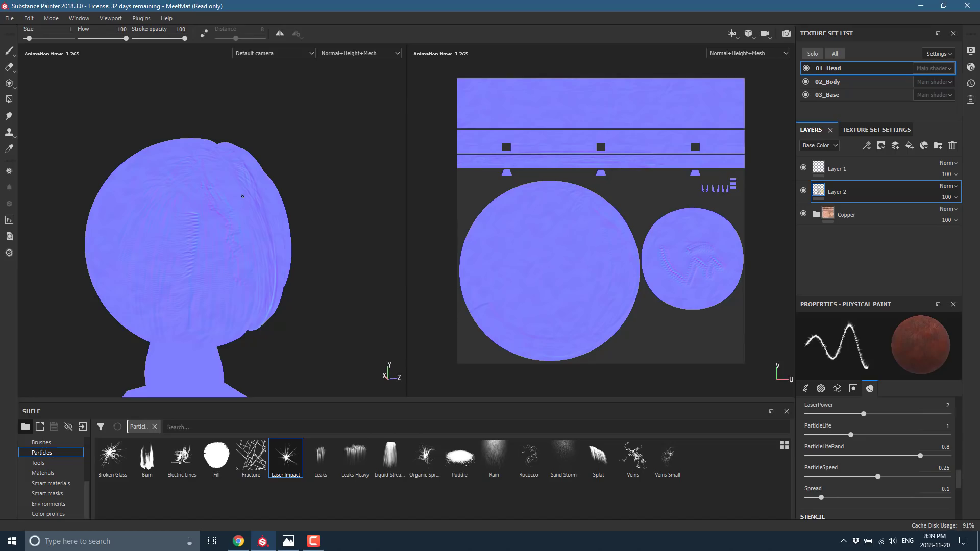
key("c")
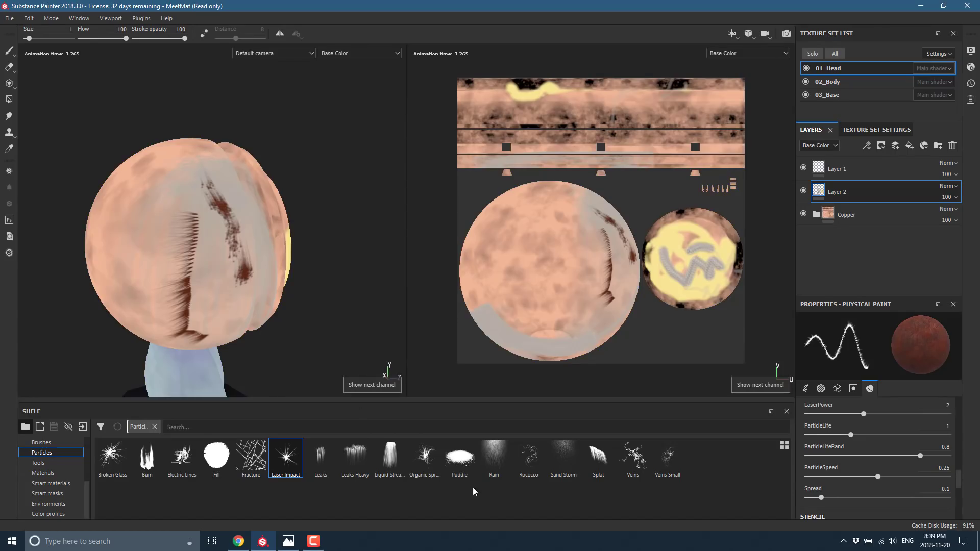
Paint Veins particles on the back of the head beside the laser stroke
left_click(633, 457)
left_click(153, 220)
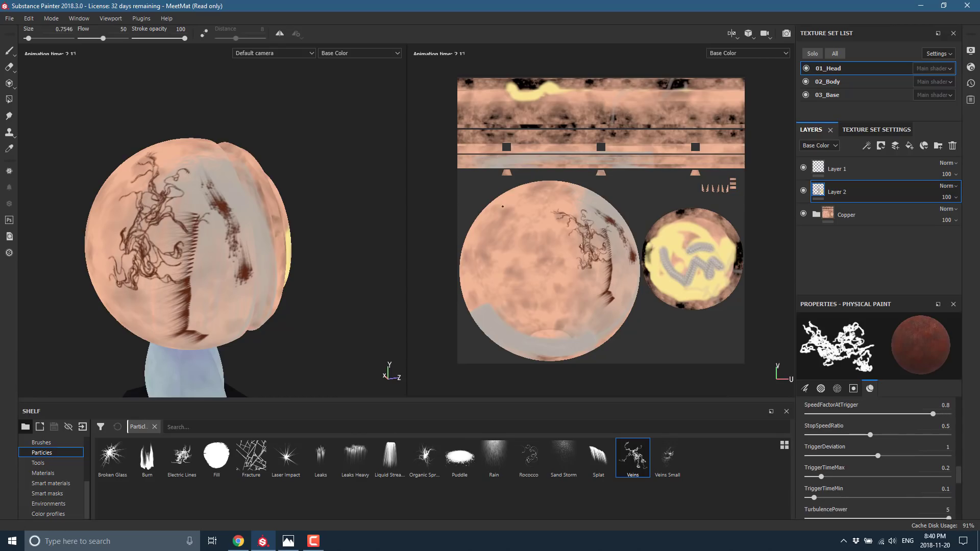
Add a new layer above Layer 1 on the head and give it a fill effect
left_click(840, 171)
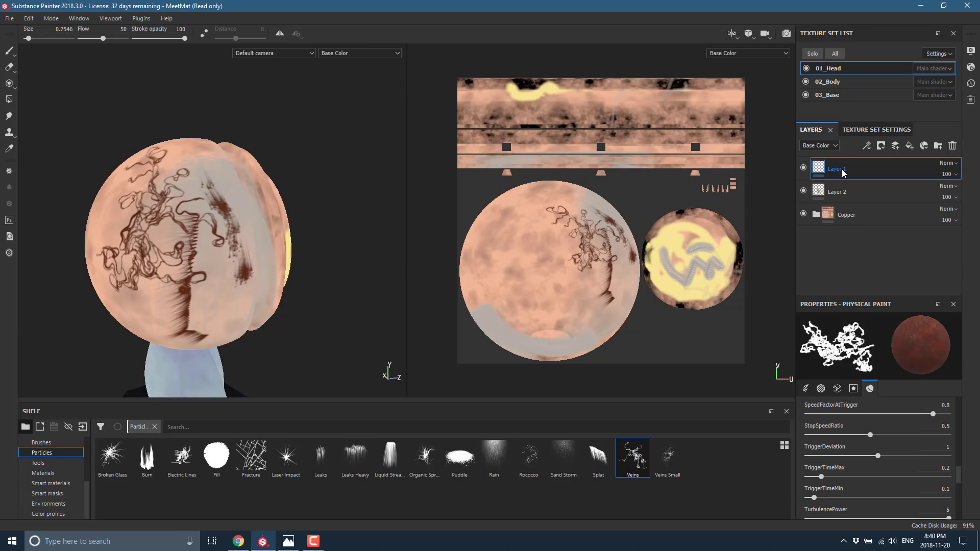
right_click(845, 167)
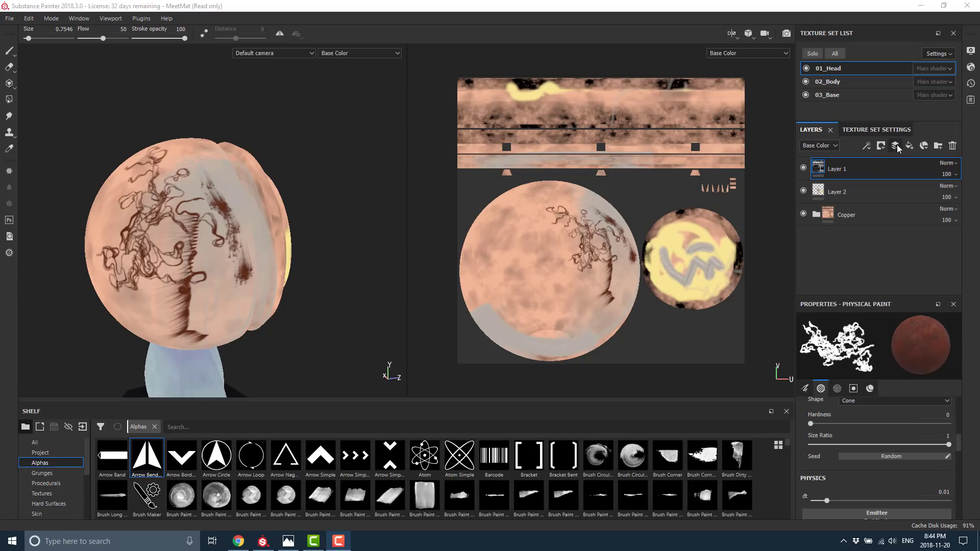
left_click(897, 146)
right_click(846, 166)
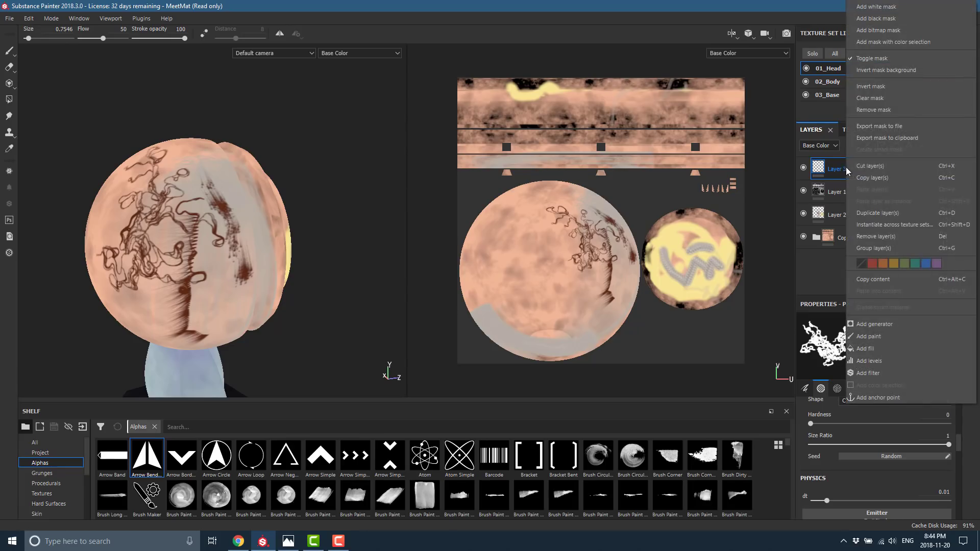
left_click(866, 348)
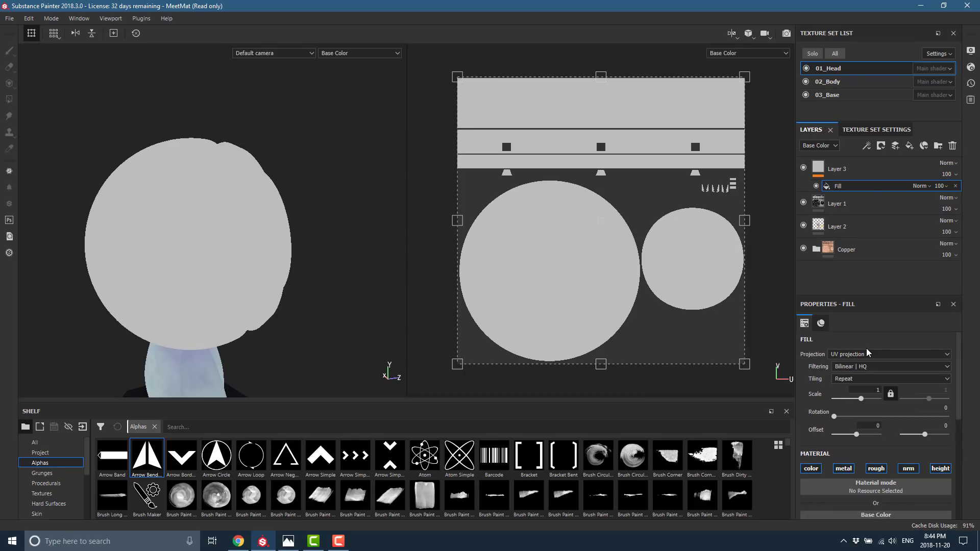
Assign the Rust Coarse material from the shelf's Materials category to the new layer's fill
scroll(850, 423, "down", 5)
scroll(849, 423, "up", 1)
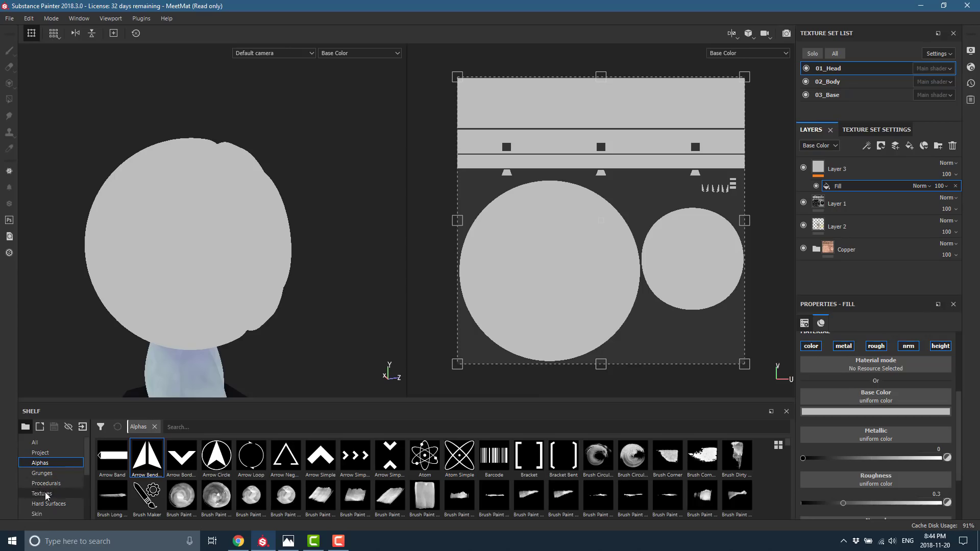
scroll(48, 497, "down", 3)
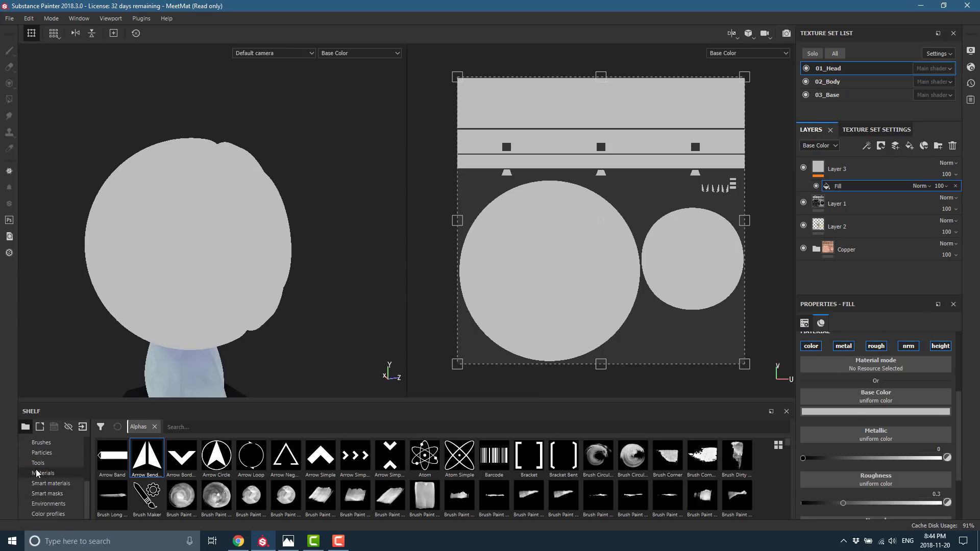
left_click(43, 473)
scroll(876, 476, "down", 3)
scroll(875, 475, "up", 5)
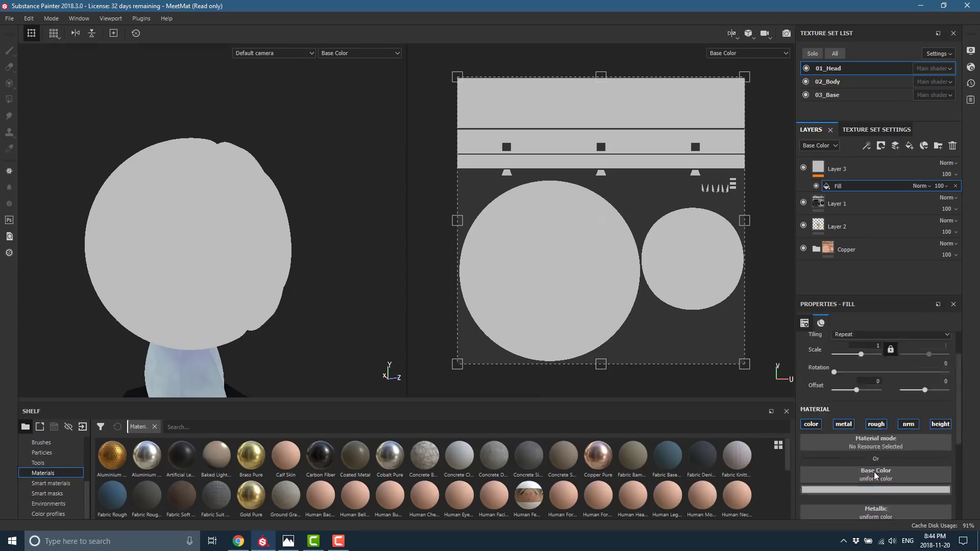
scroll(888, 454, "down", 5)
scroll(899, 435, "up", 3)
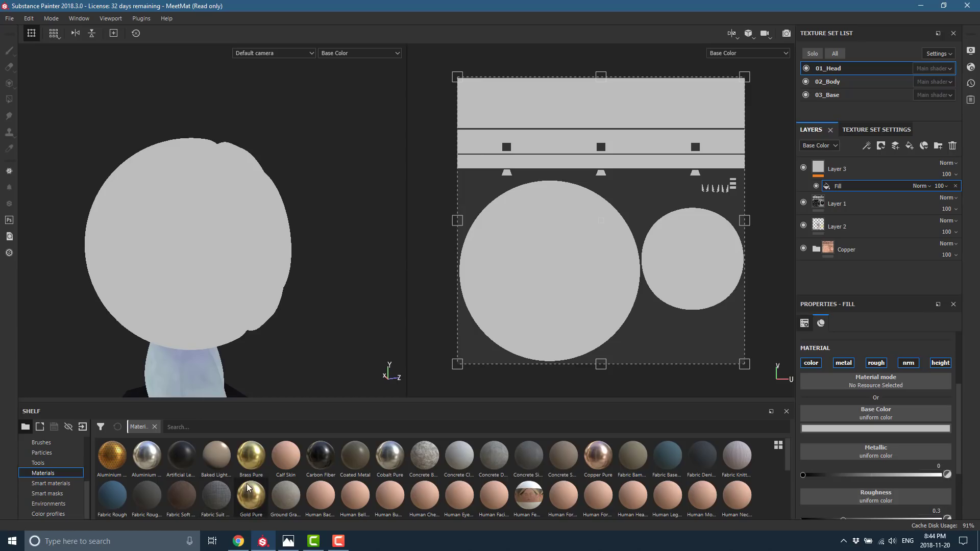
scroll(357, 480, "down", 5)
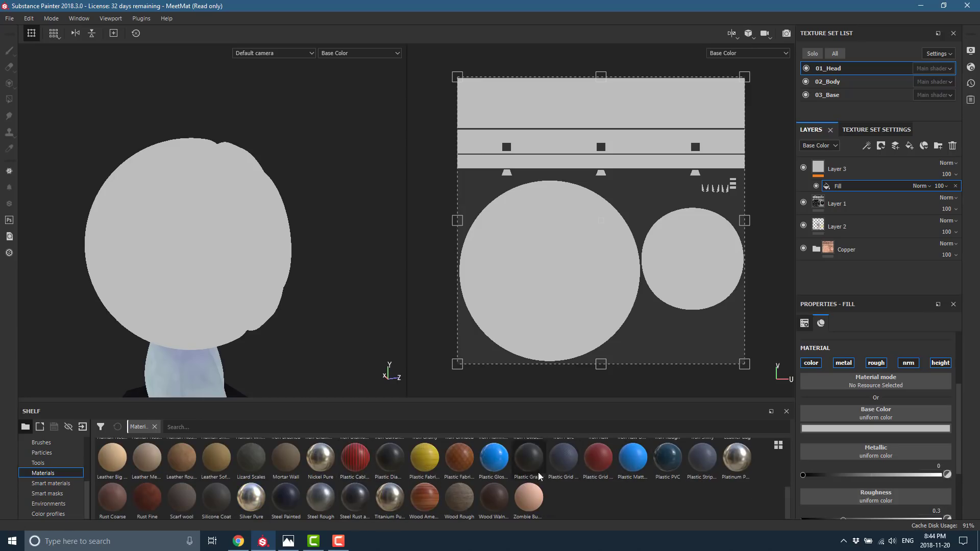
left_click_drag(113, 497, 894, 380)
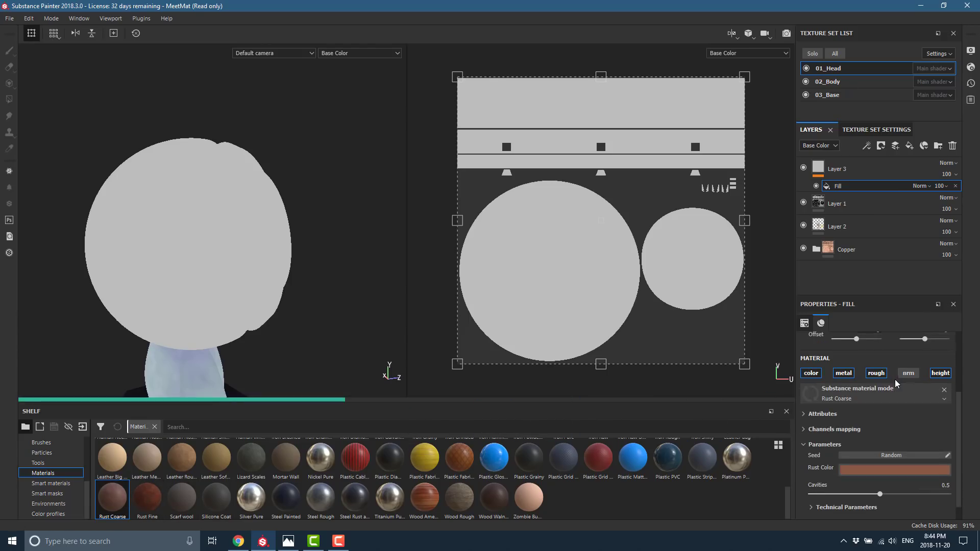
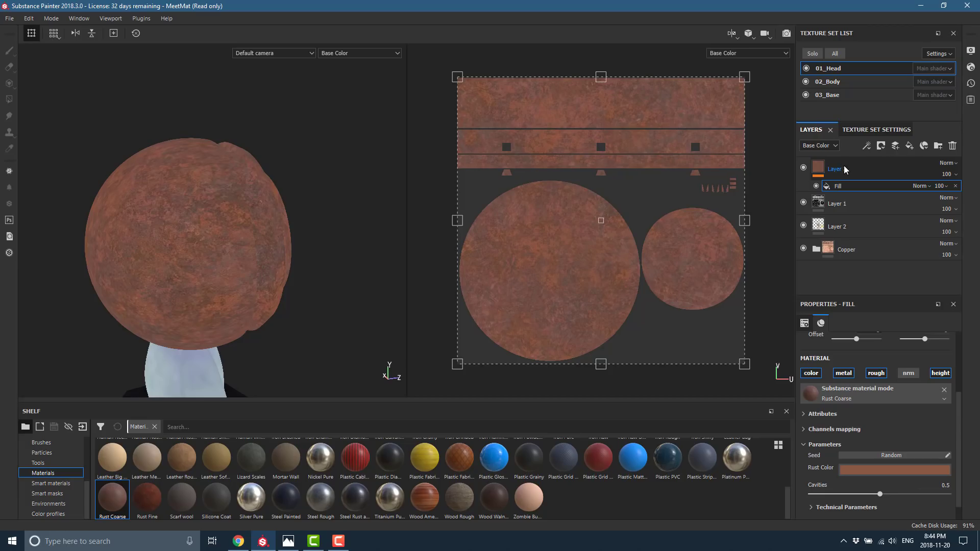
Add a black mask to the rust layer, Layer 3
left_click(844, 167)
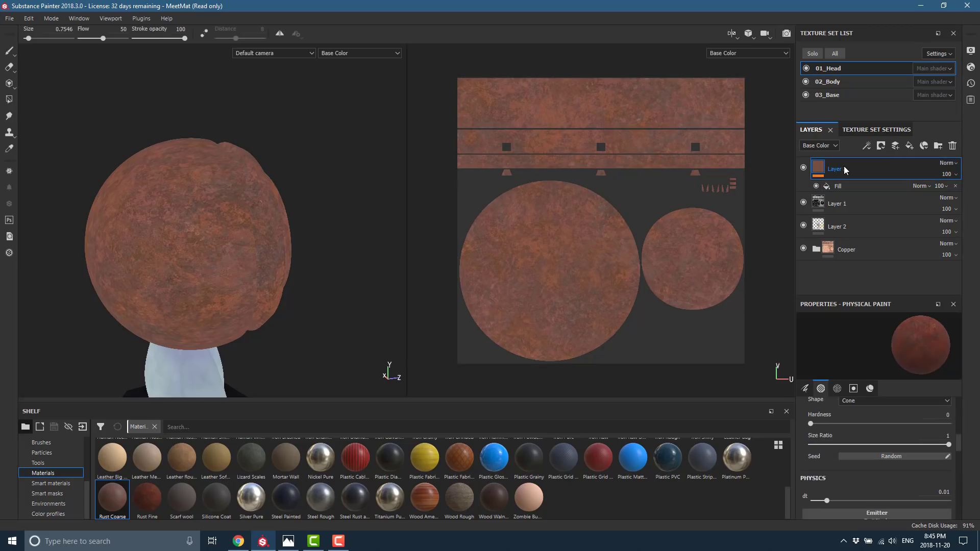
left_click(882, 146)
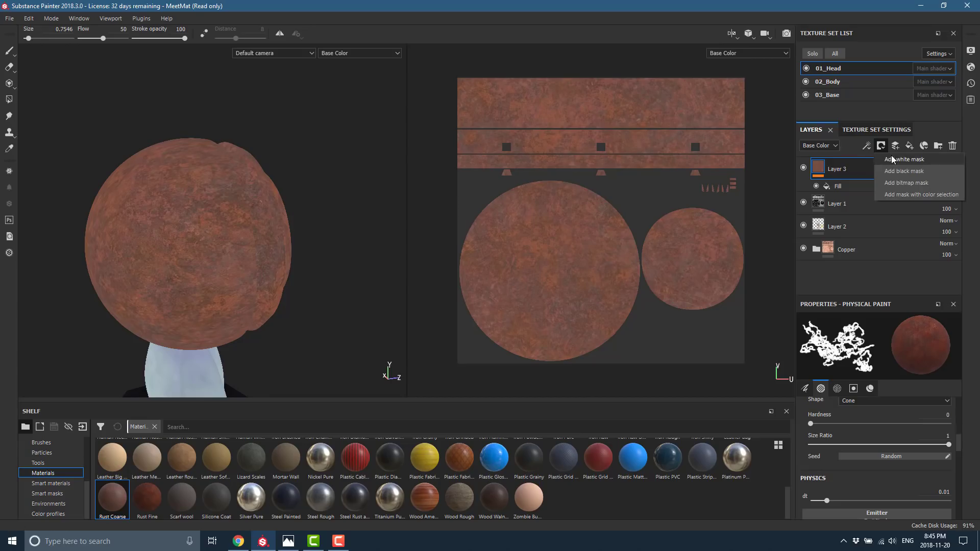
left_click(902, 172)
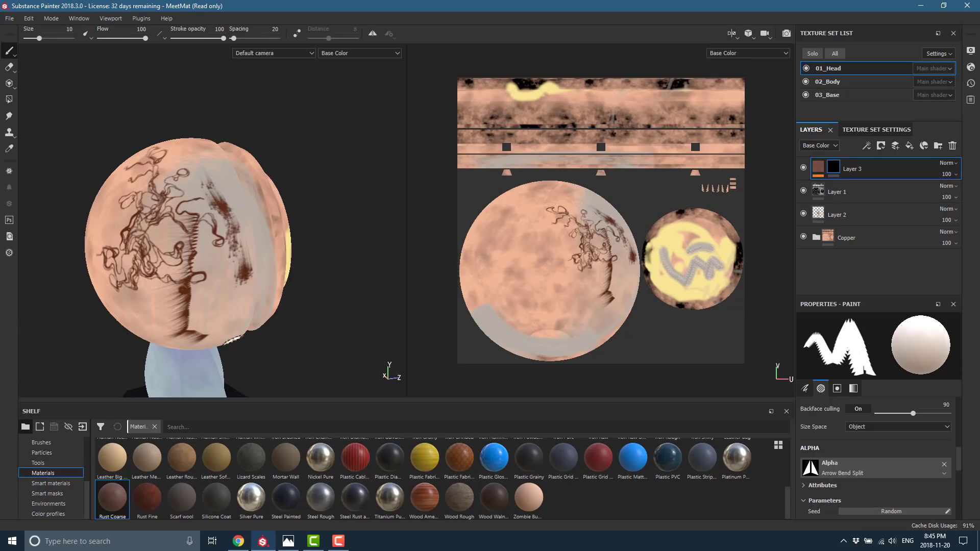
Paint a rust stroke into the mask beside the veins with the Arrow Bend Split alpha, and show the shelf's Grunges and Smart masks categories
scroll(65, 476, "up", 3)
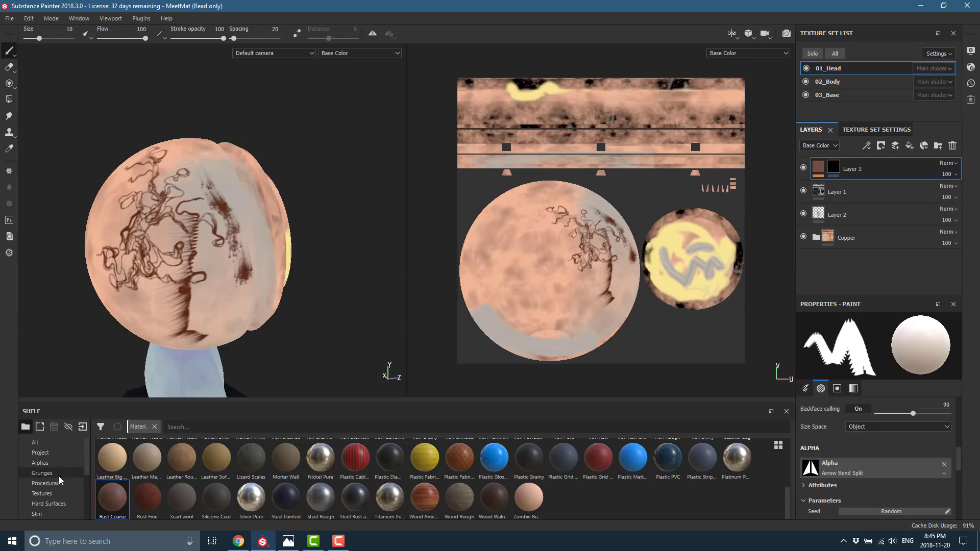
left_click(40, 472)
left_click(216, 456)
mouse_move(194, 186)
left_mouse_down()
mouse_move(191, 225)
mouse_move(206, 266)
left_mouse_up()
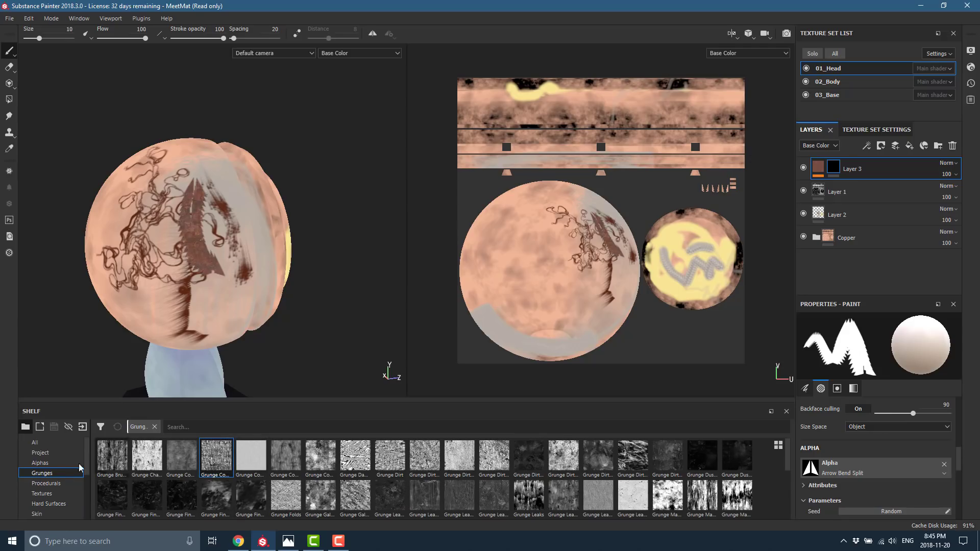
scroll(60, 466, "down", 1)
scroll(60, 464, "down", 2)
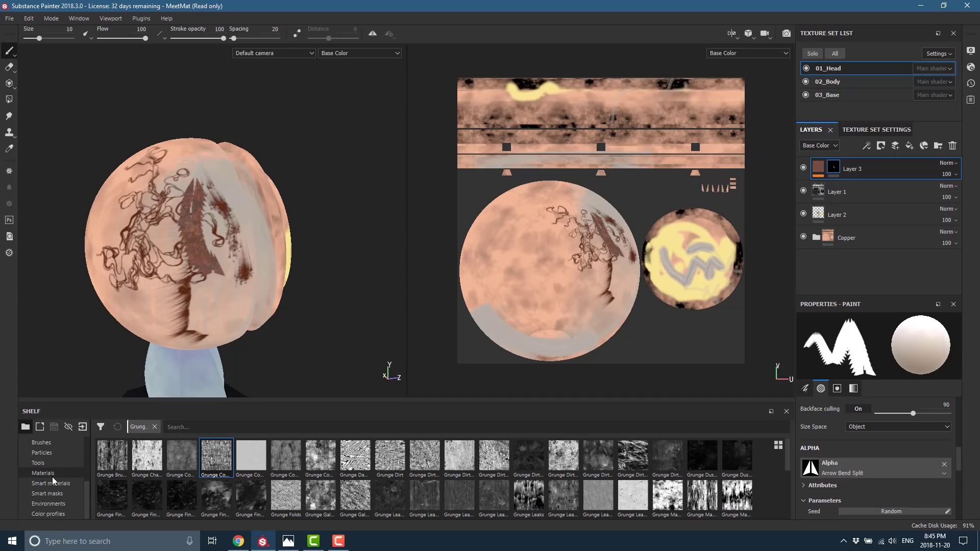
left_click(53, 493)
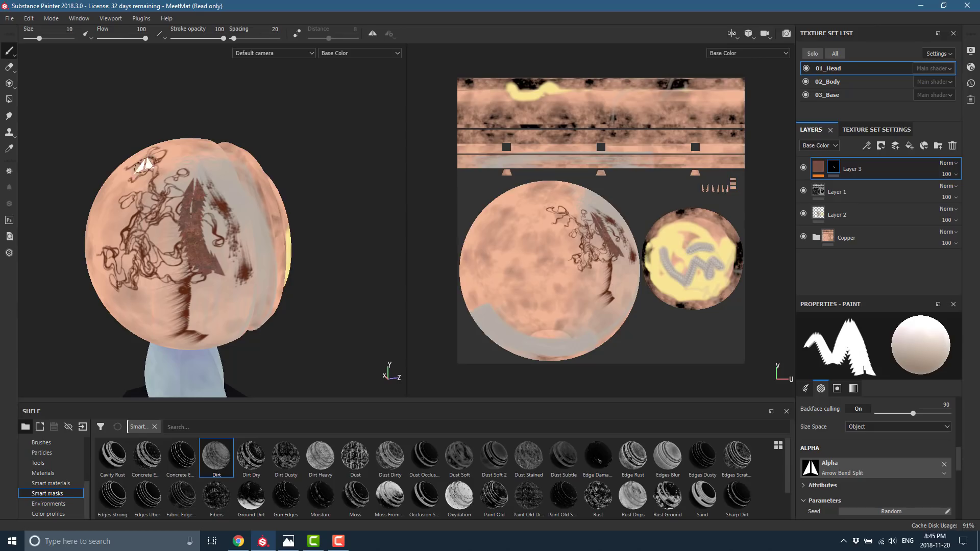
Stamp the Celtic Cross Round alpha into the mask at brush size 45.77, once over the veins and once on the clean copper side of the head
scroll(43, 493, "up", 3)
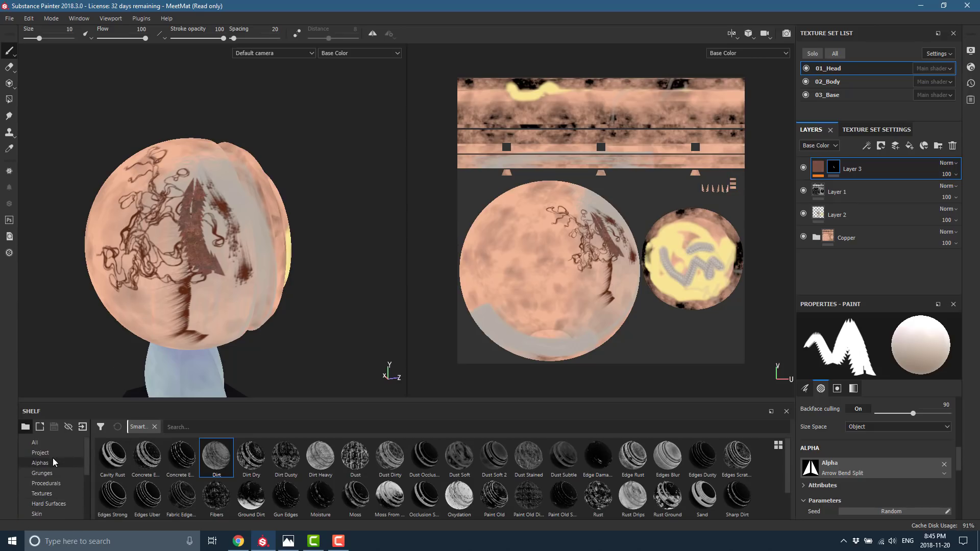
left_click(45, 463)
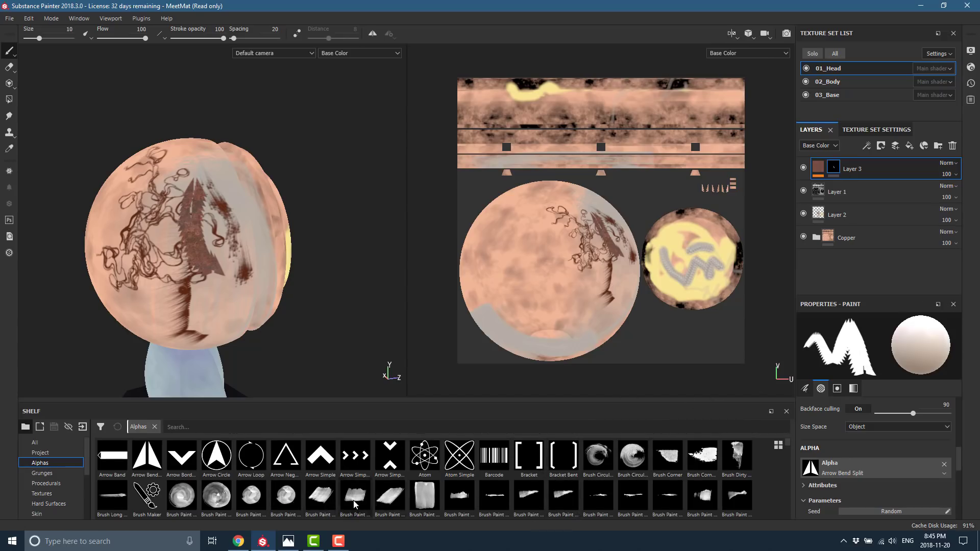
scroll(318, 509, "down", 2)
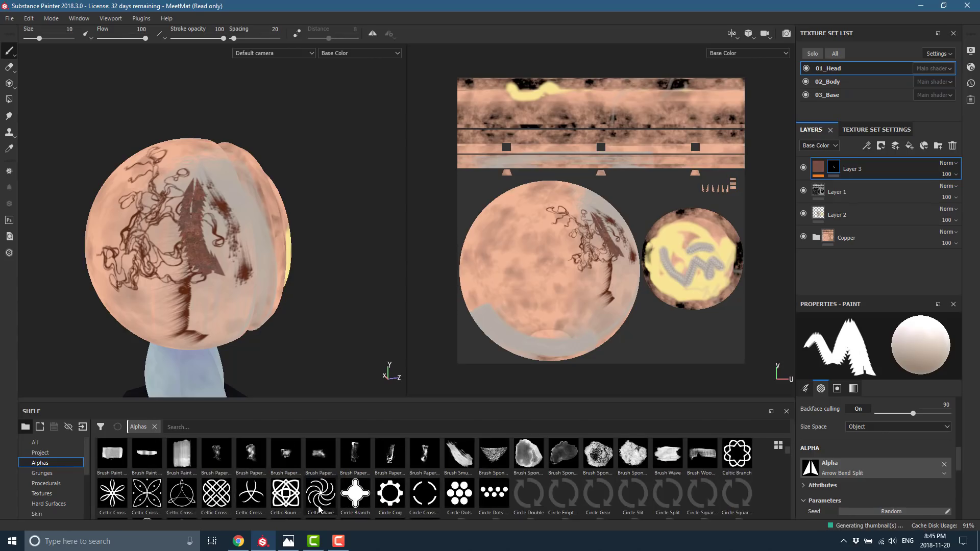
left_click(228, 493)
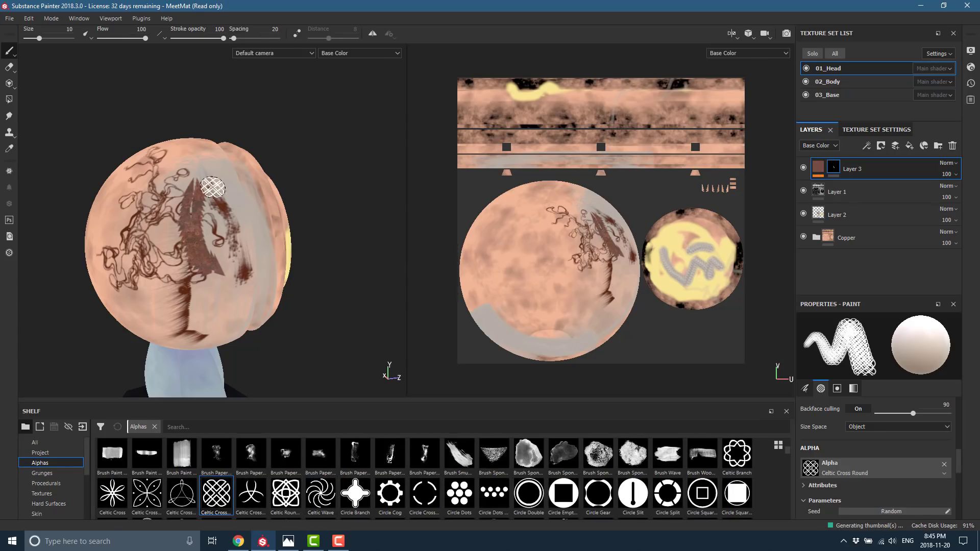
right_click_drag(169, 242, 170, 242, "ctrl")
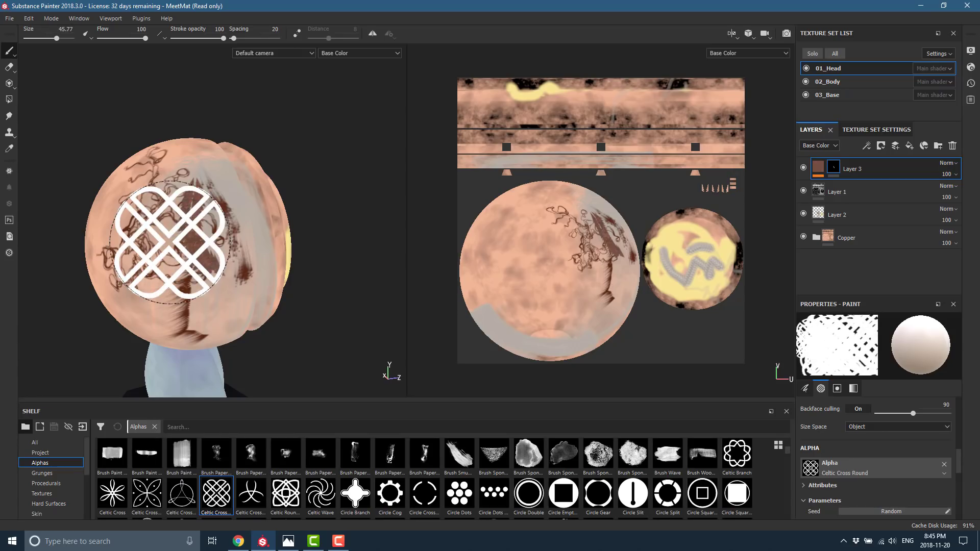
right_click(170, 243)
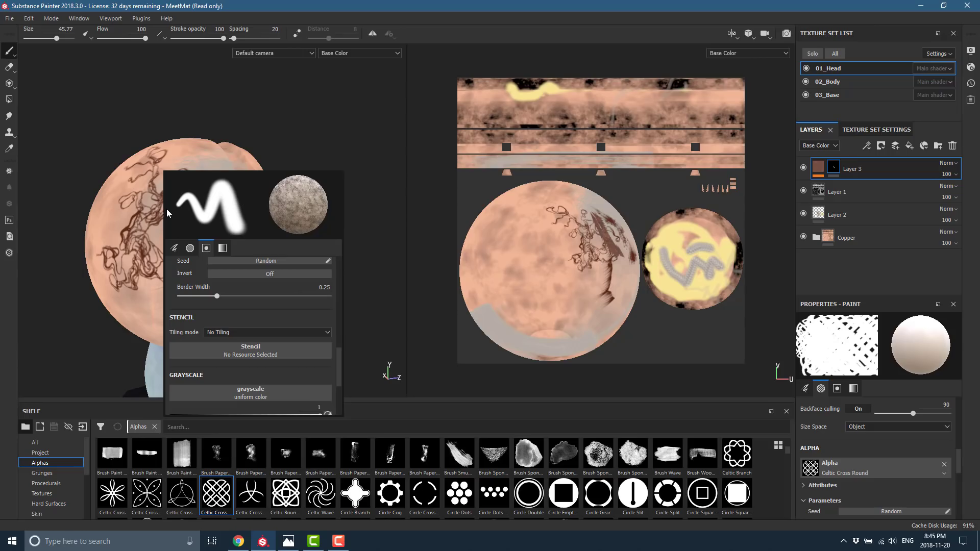
left_click(179, 230)
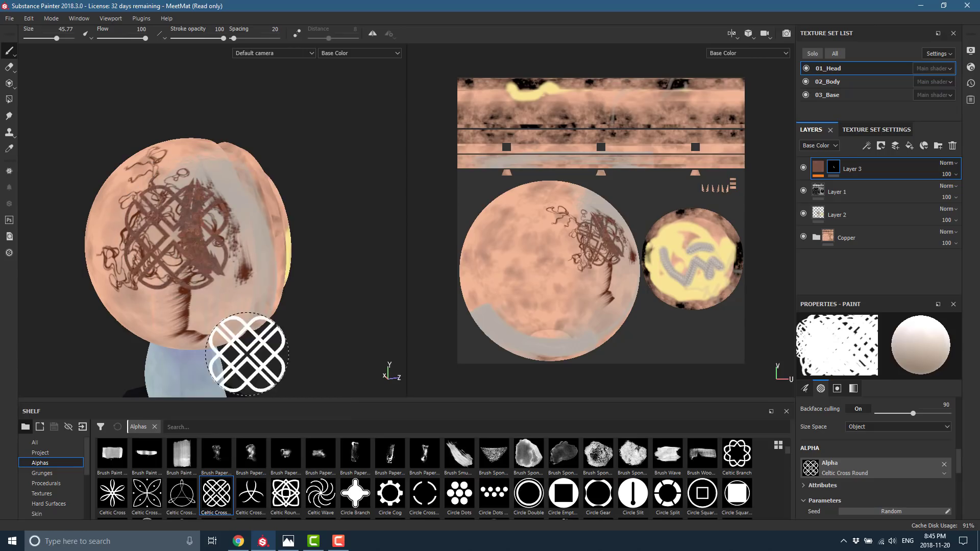
mouse_move(190, 253)
left_mouse_down("alt")
mouse_move(185, 246)
mouse_move(194, 274)
mouse_move(180, 234)
mouse_move(230, 224)
left_mouse_up("alt")
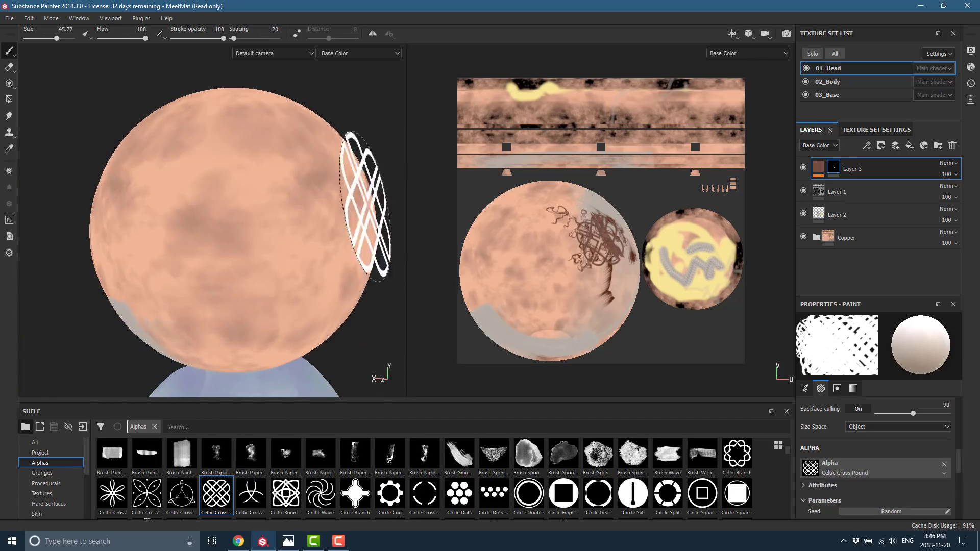
left_click(230, 227)
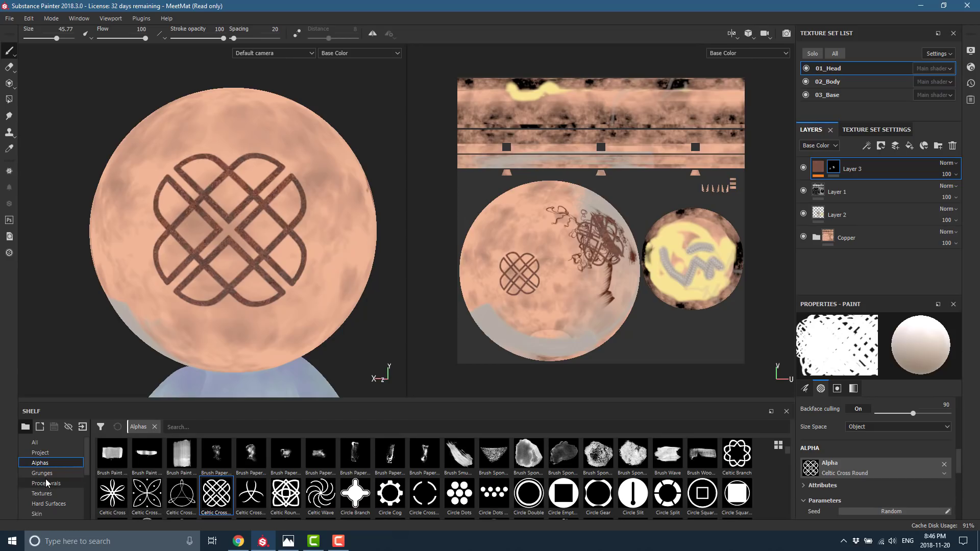
Paint rust fingerprints over and around the Celtic stamp on the clean side of the head with the Fingerprint Multiple alpha
scroll(506, 482, "down", 5)
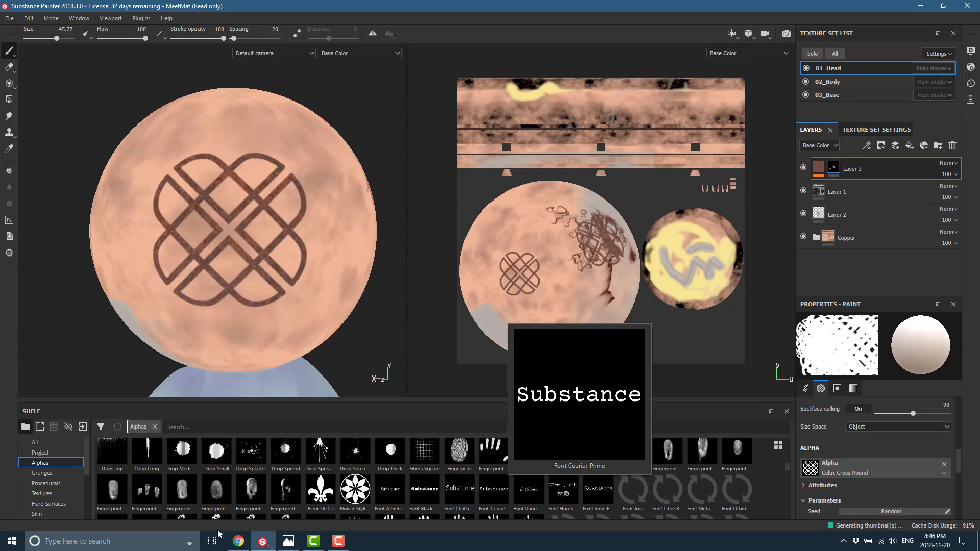
left_click(147, 490)
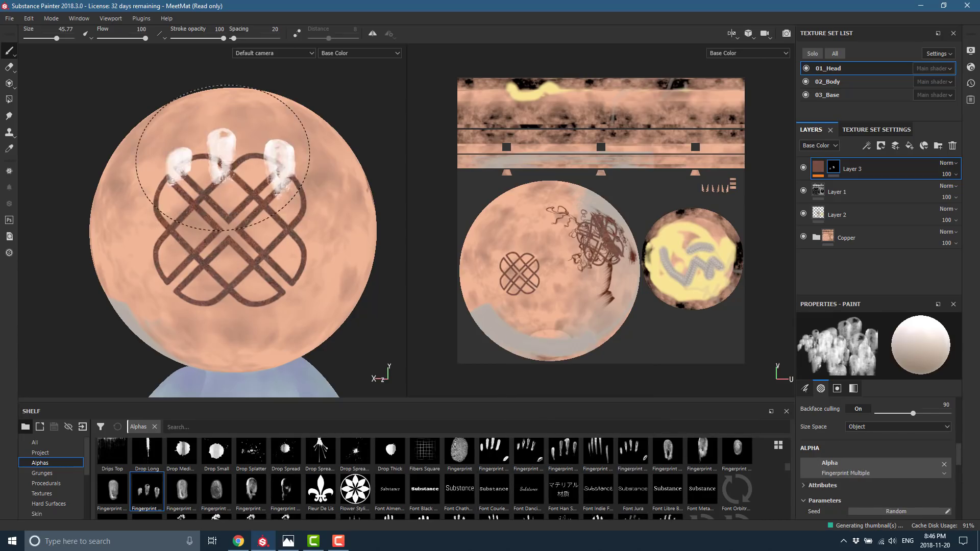
mouse_move(196, 172)
left_mouse_down()
mouse_move(219, 230)
mouse_move(278, 210)
mouse_move(272, 265)
mouse_move(271, 157)
mouse_move(214, 214)
mouse_move(215, 286)
mouse_move(203, 240)
mouse_move(164, 186)
mouse_move(92, 194)
mouse_move(82, 224)
mouse_move(97, 133)
mouse_move(139, 160)
left_mouse_up()
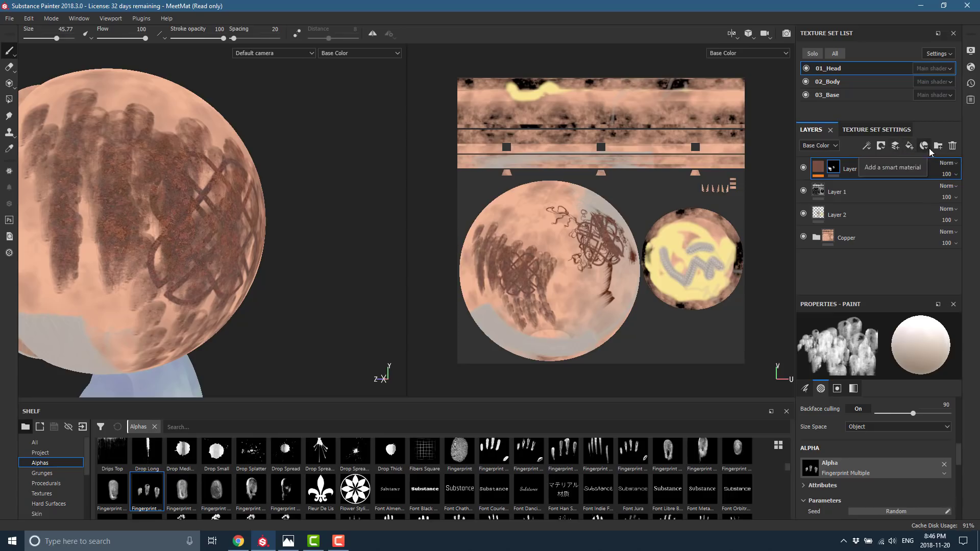
Add a Dirt generator to Layer 3's mask and go through its parameters and image inputs
left_click(867, 146)
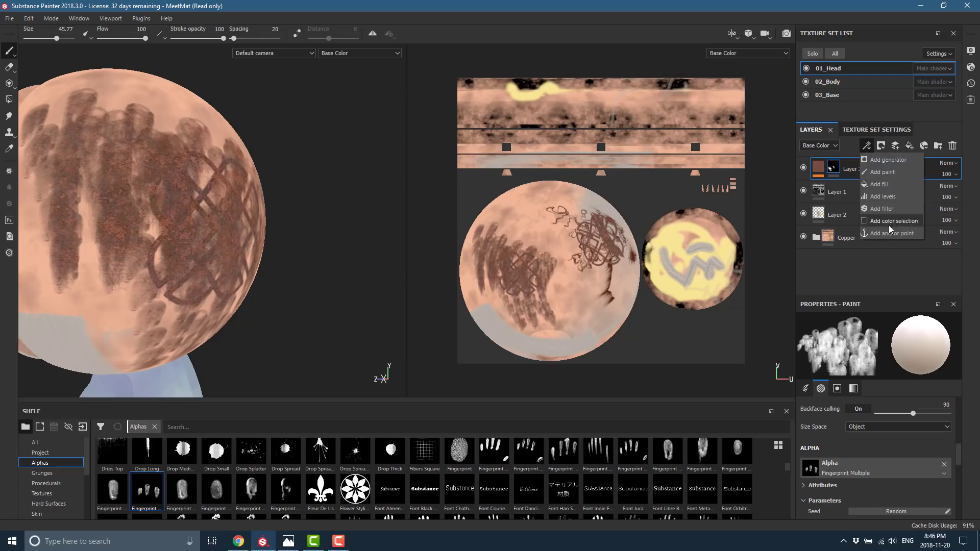
left_click(891, 164)
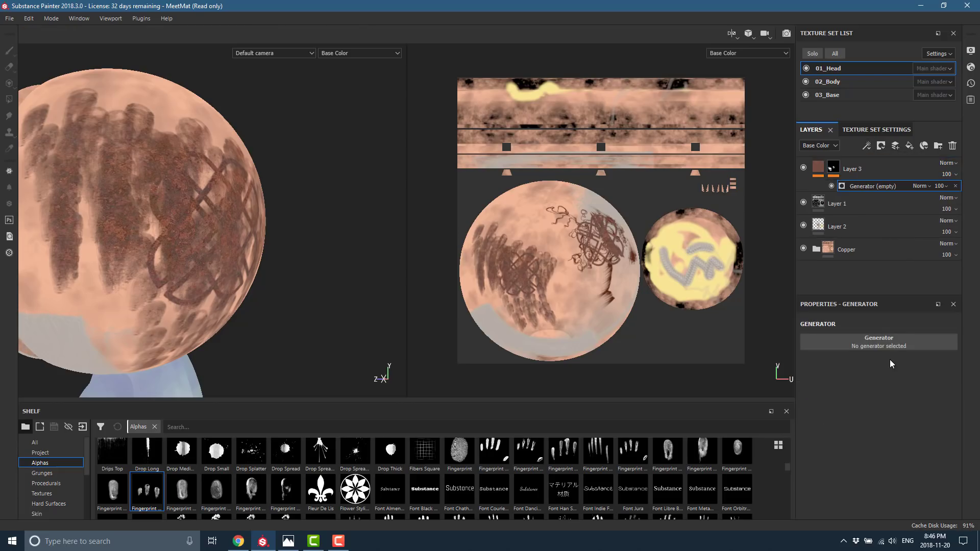
left_click(873, 342)
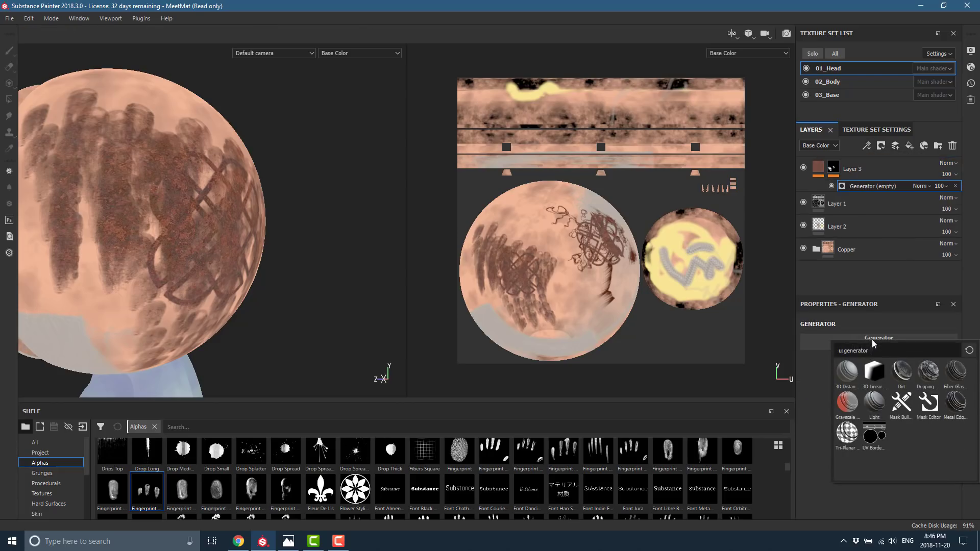
left_click(901, 372)
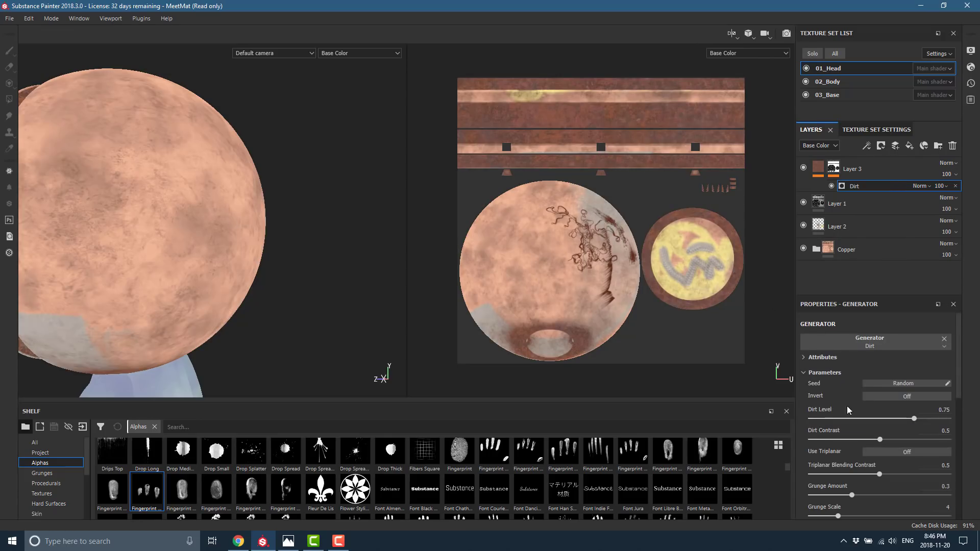
scroll(847, 406, "down", 8)
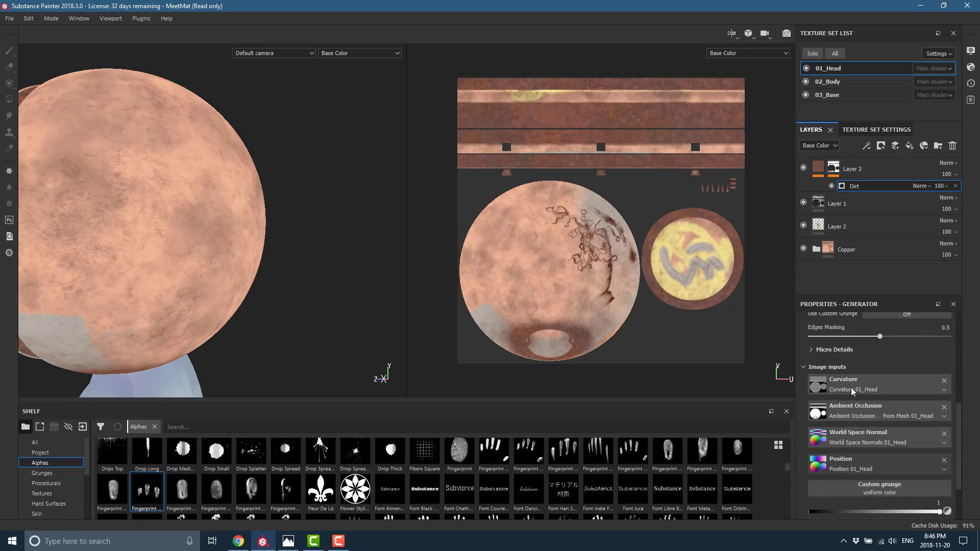
Go through the rest of the Dirt generator's parameters, select the Copper folder and show the shelf's Tools category
scroll(858, 470, "down", 3)
scroll(859, 464, "up", 6)
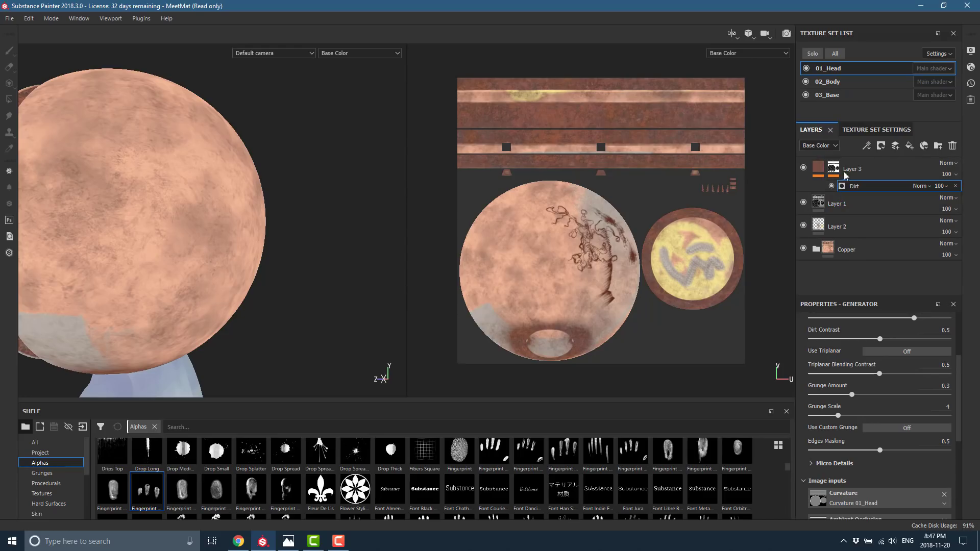
left_click(845, 251)
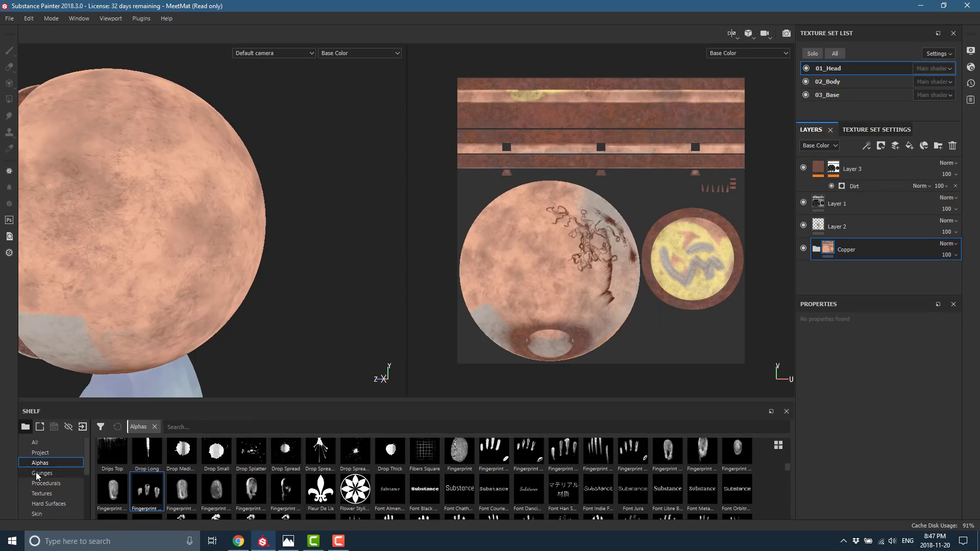
scroll(41, 498, "down", 3)
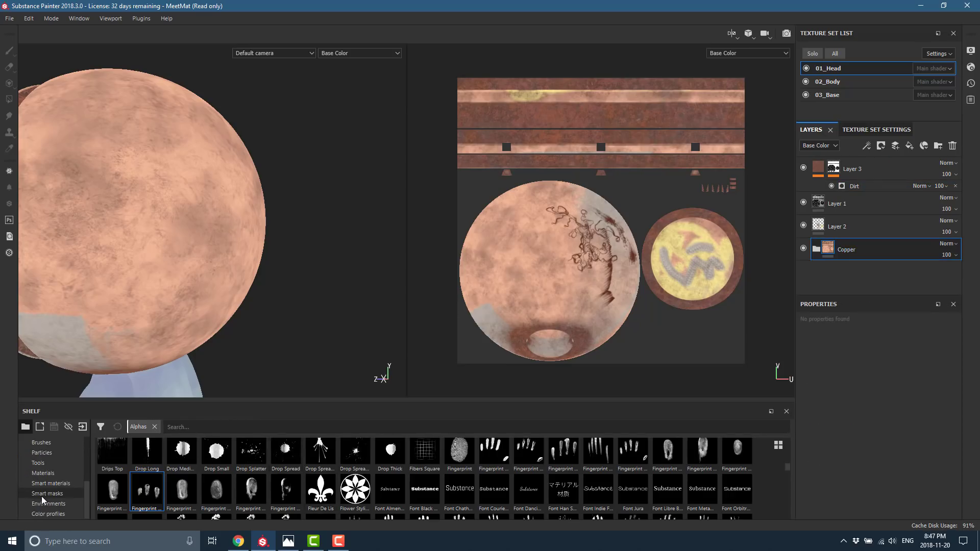
left_click(39, 463)
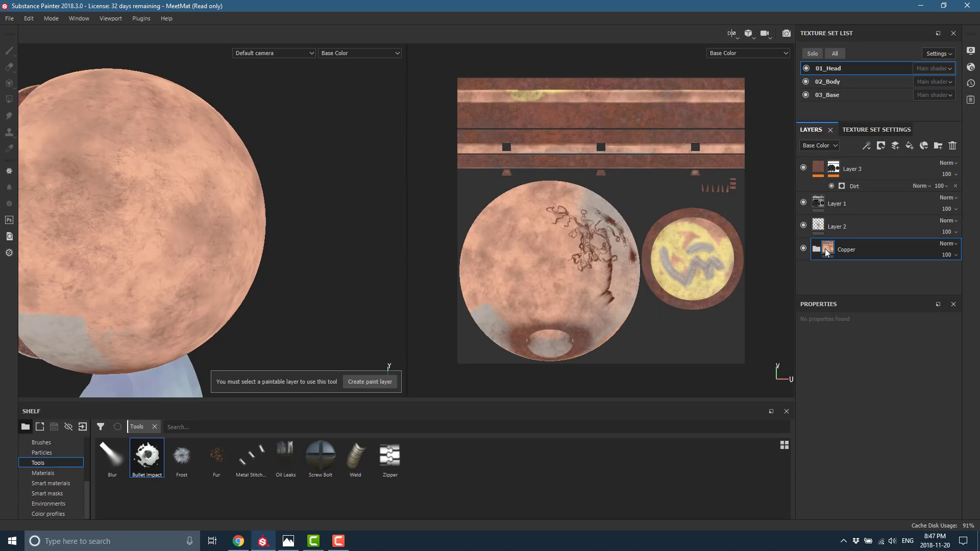
Expand the Copper folder and examine its Metal Dirty, Surface Bumps and Base Metal layers
left_click(803, 249)
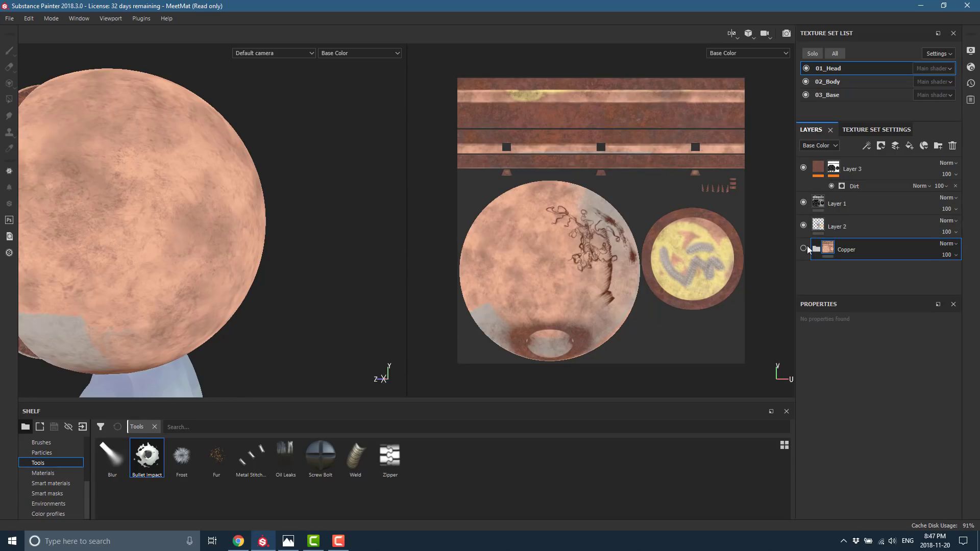
left_click(816, 250)
left_click(803, 248)
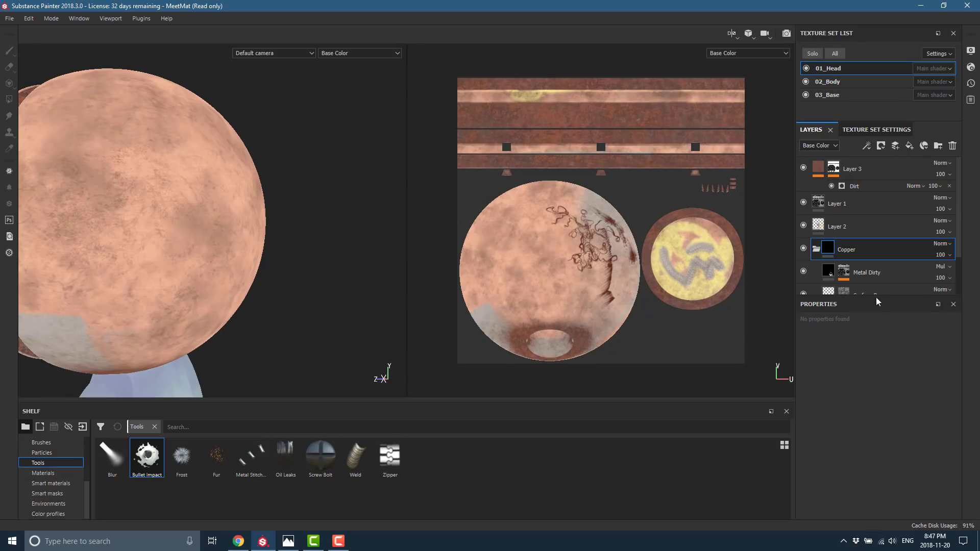
scroll(876, 293, "down", 3)
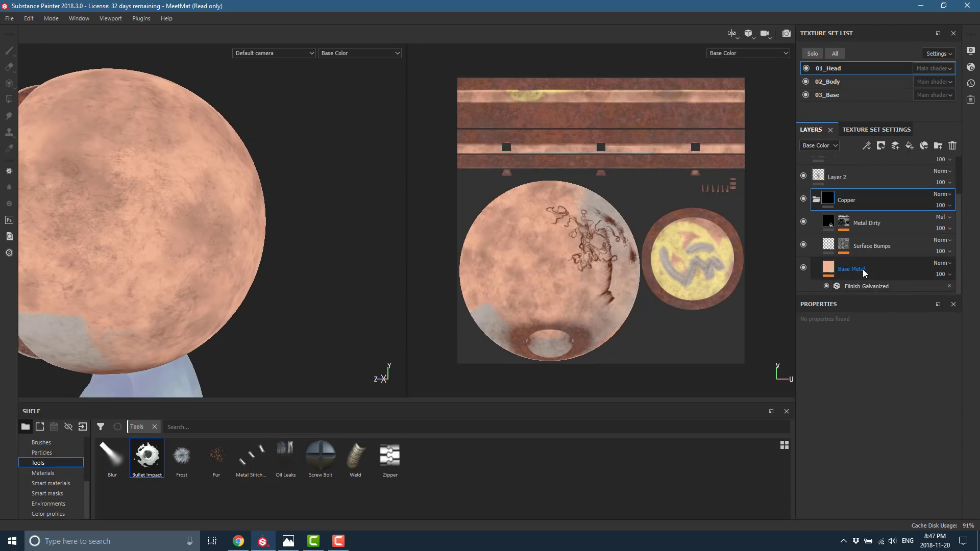
left_click(863, 268)
Paint two patches of rust-coloured particle veins on Layer 2 over the clean copper side of the head
left_click(832, 179)
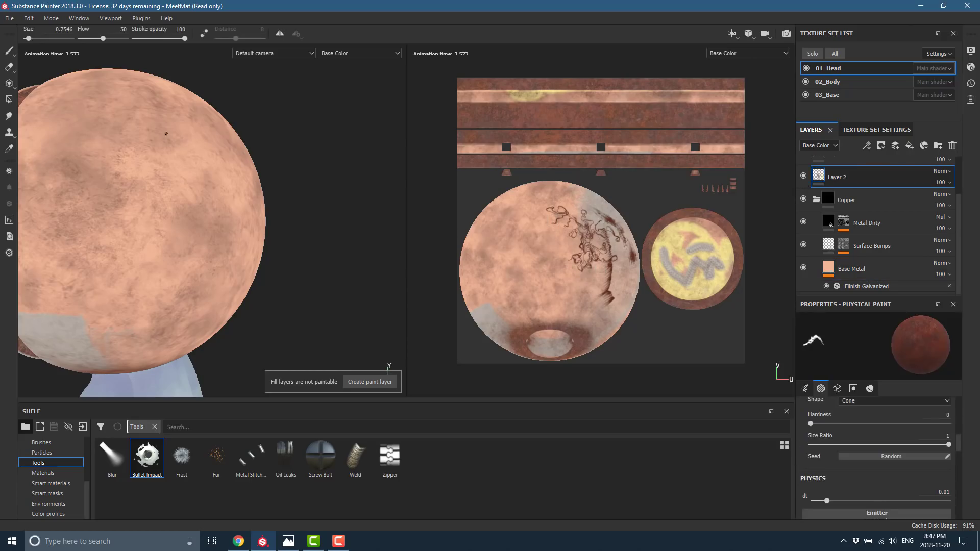
left_click(166, 136)
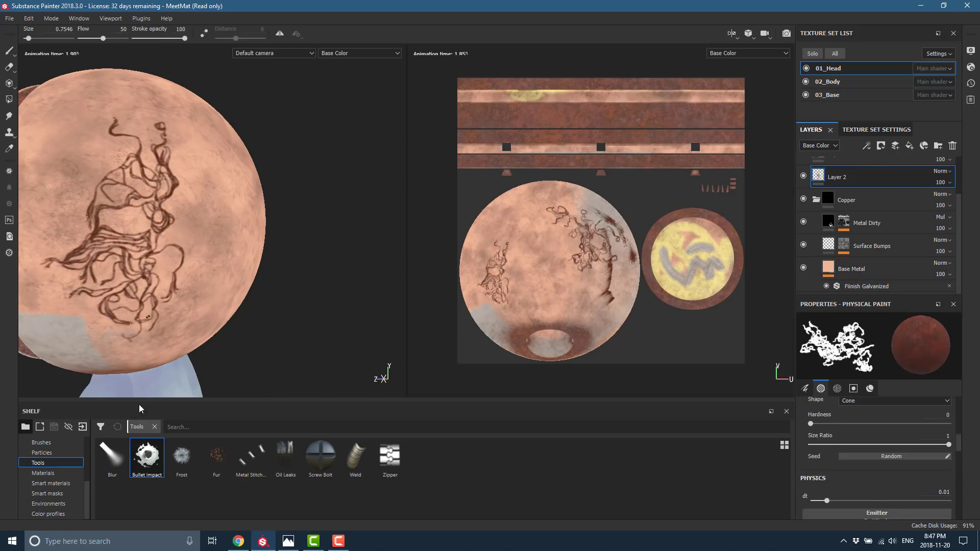
left_click(215, 183)
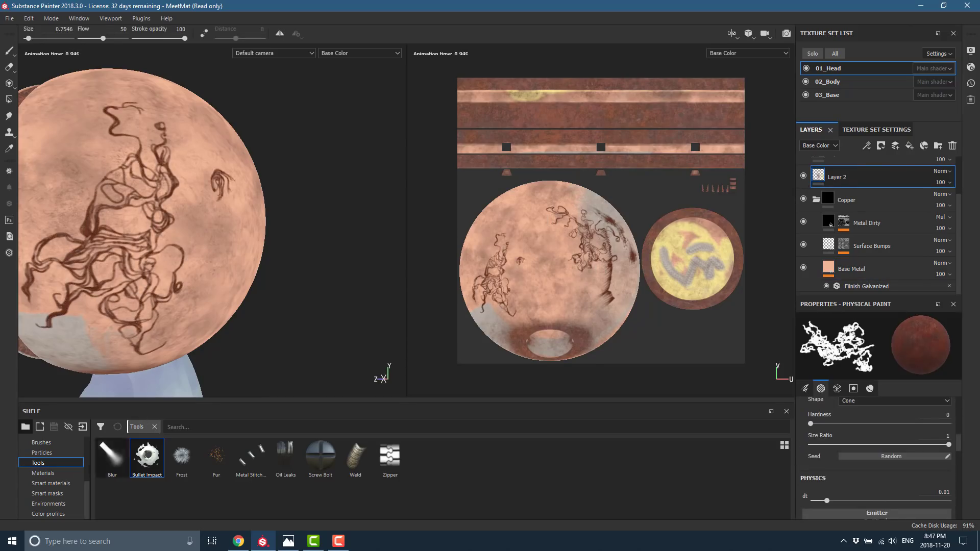
Paint a loop of bolts over and around the new veins on Layer 2 with the Screw Bolt tool
scroll(51, 464, "up", 3)
scroll(58, 478, "up", 3)
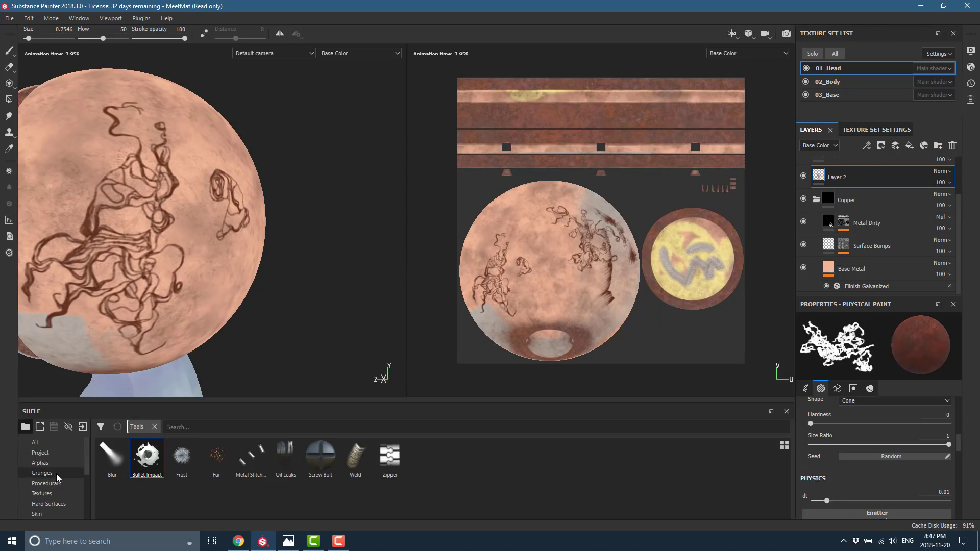
left_click(321, 457)
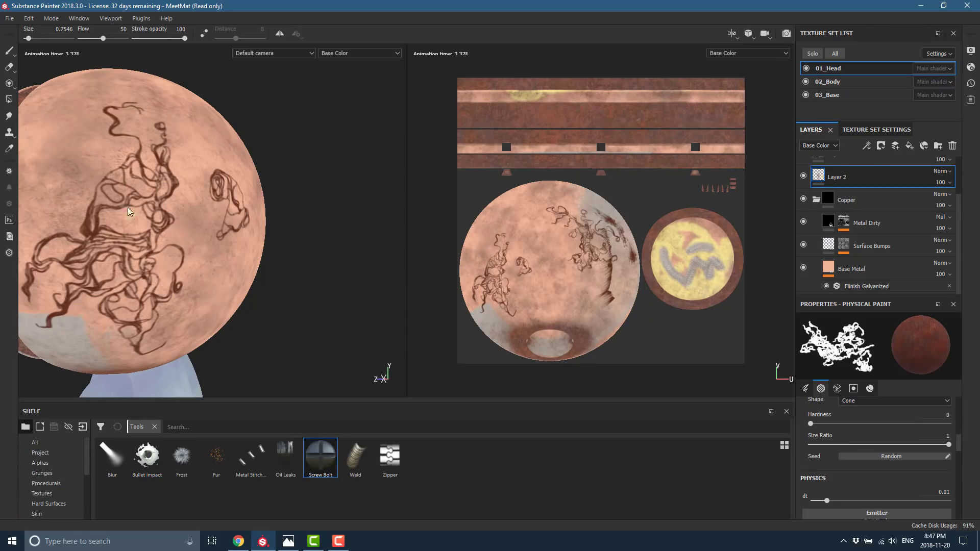
mouse_move(102, 225)
left_mouse_down()
mouse_move(199, 249)
mouse_move(161, 122)
mouse_move(72, 227)
mouse_move(174, 336)
mouse_move(241, 176)
left_mouse_up()
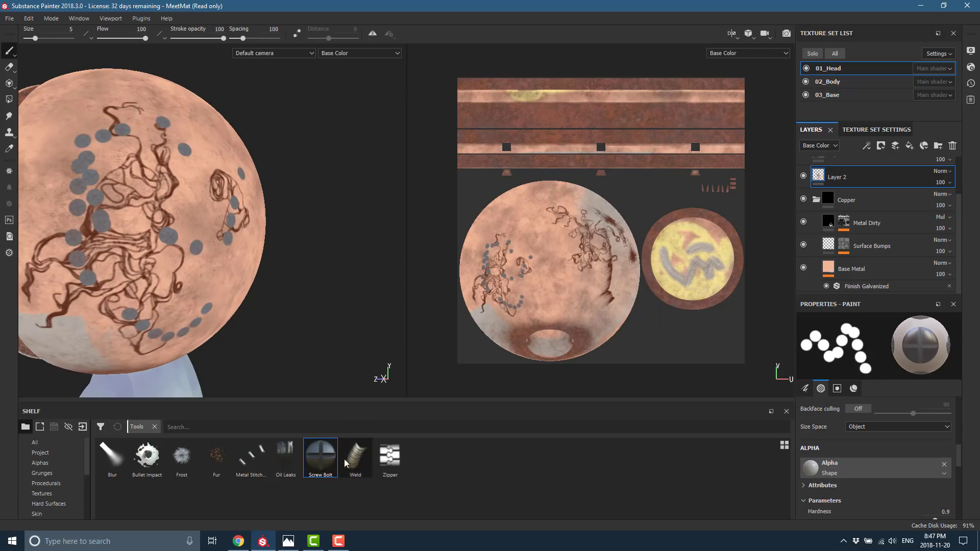
Paint a row of metal stitches between the bolts and a vertical zipper beside the veins with the Zipper tool
left_click(250, 457)
left_click_drag(183, 136, 195, 230)
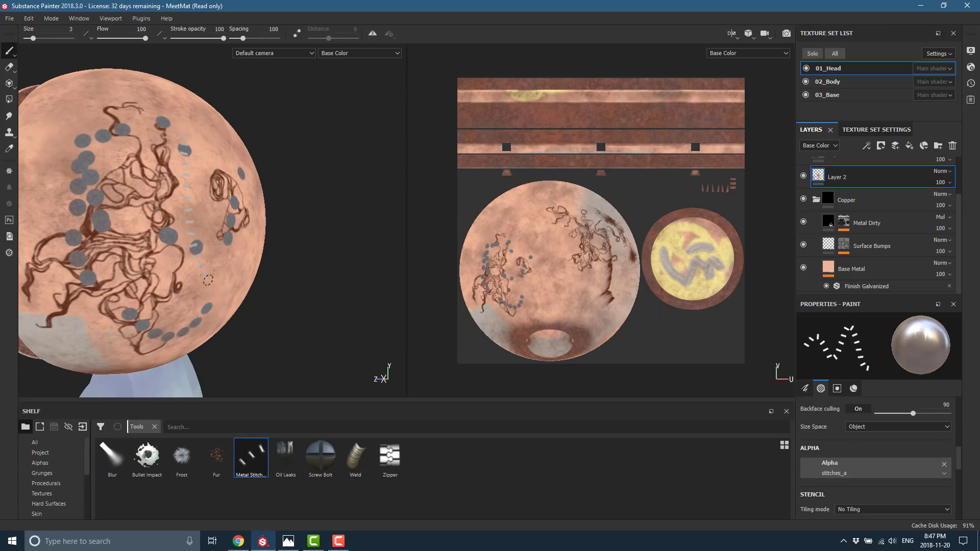
left_click(390, 457)
mouse_move(203, 342)
left_mouse_down("alt")
mouse_move(255, 131)
mouse_move(238, 138)
mouse_move(234, 309)
left_mouse_up("alt")
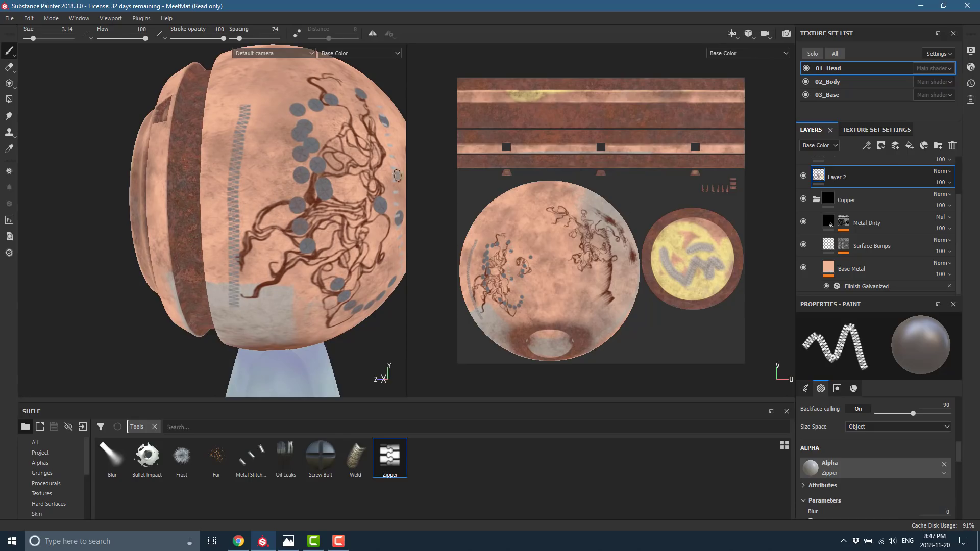
Cycle the viewports through the Roughness, Height and Normal+Height+Mesh channels to examine the painted details, ending on Base Color
key("c")
key("c")
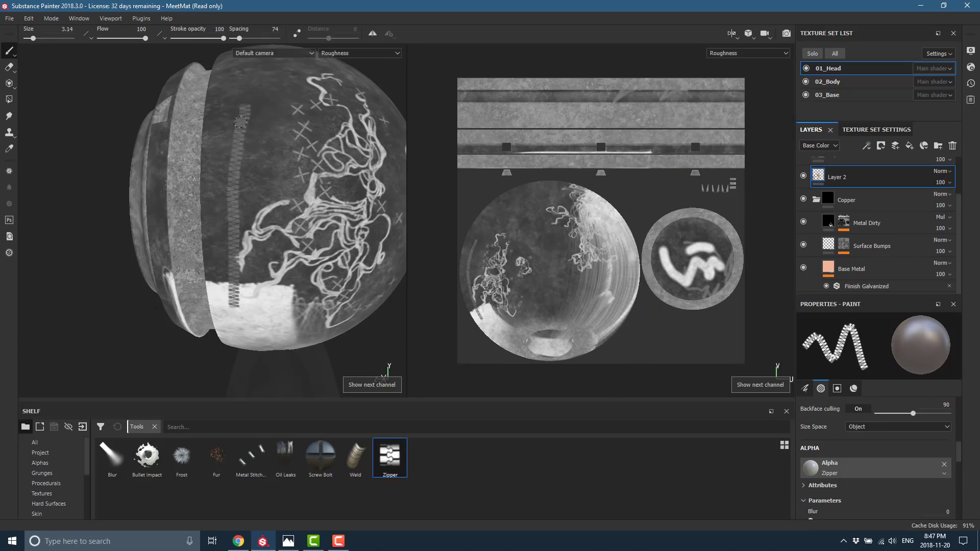
key("c")
key("c")
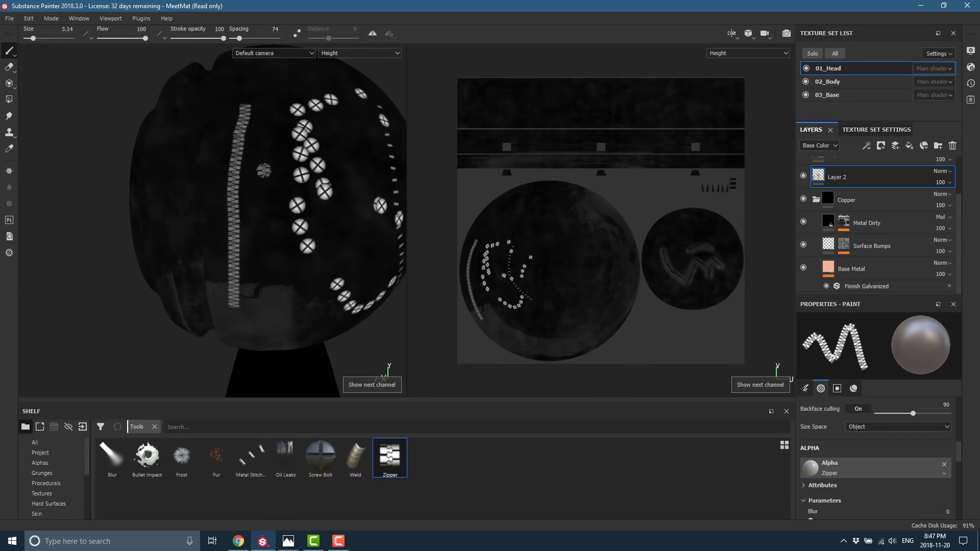
key("c")
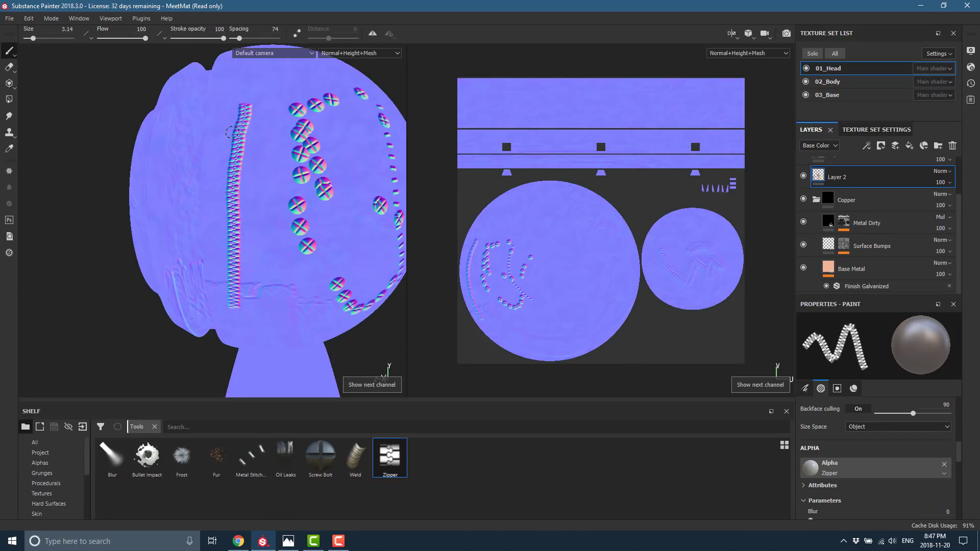
key("c")
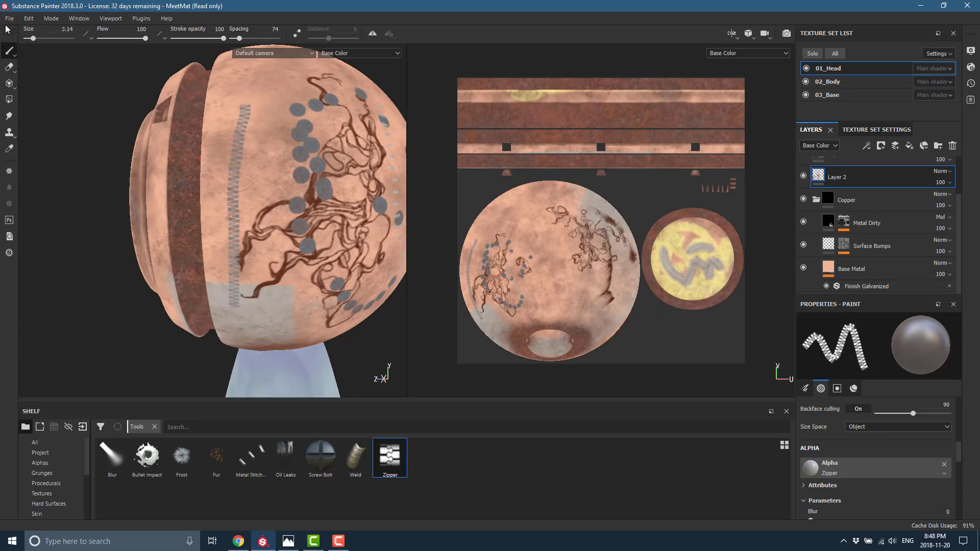
Render the model with Iray and view it from the side of the painted round emblem
left_click(57, 31)
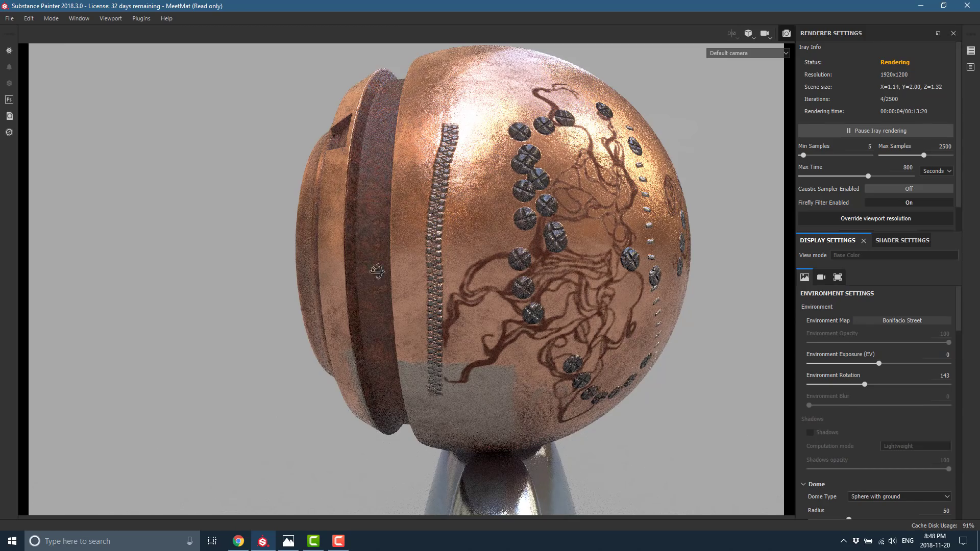
left_click_drag(434, 274, 617, 268, "alt")
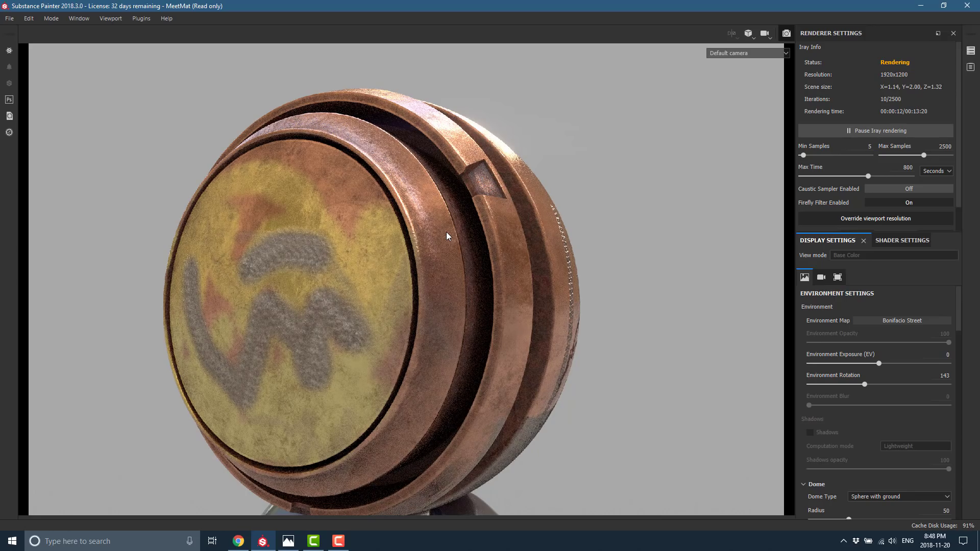
Open the texture export settings, compare the Unreal Engine 4 (Packed) and Unreal Engine 4 SSS presets, and close them without exporting
left_click(11, 19)
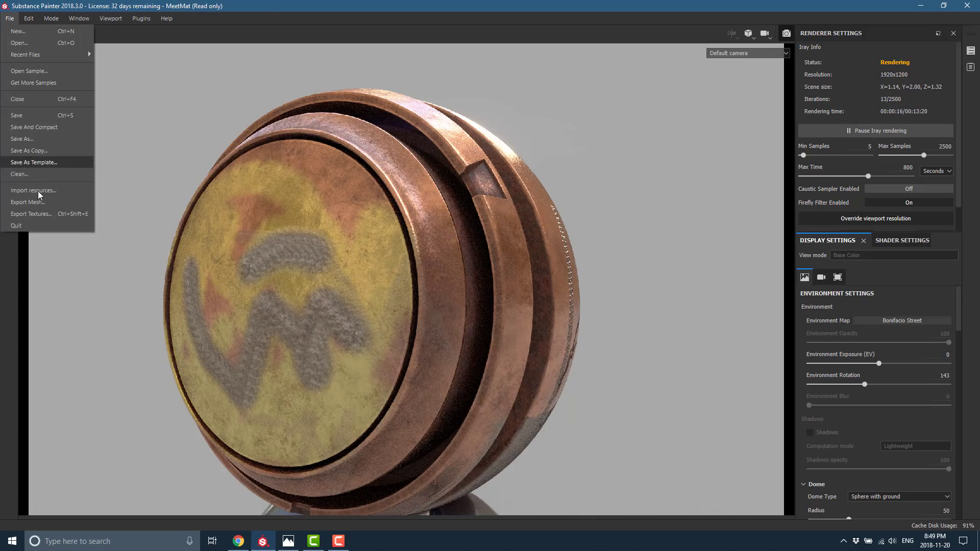
left_click(37, 213)
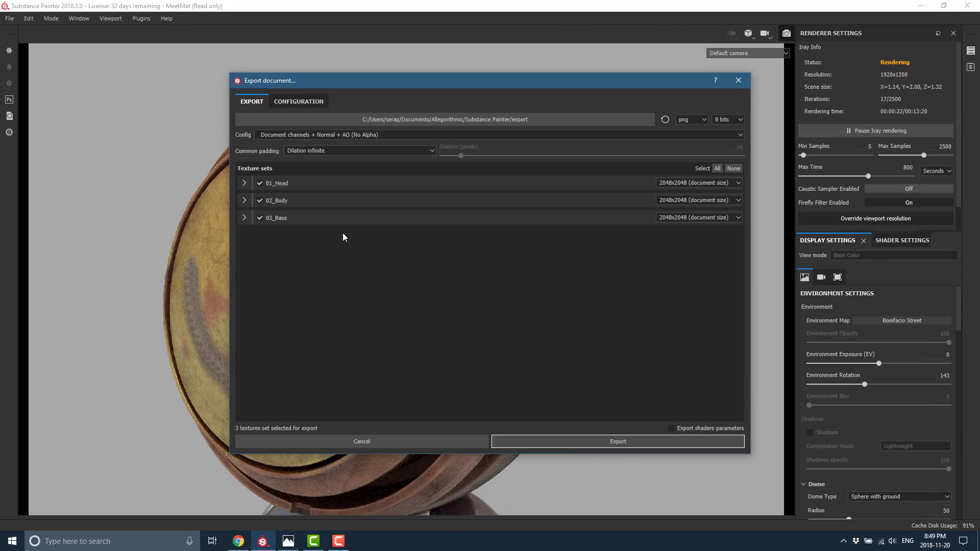
left_click(307, 103)
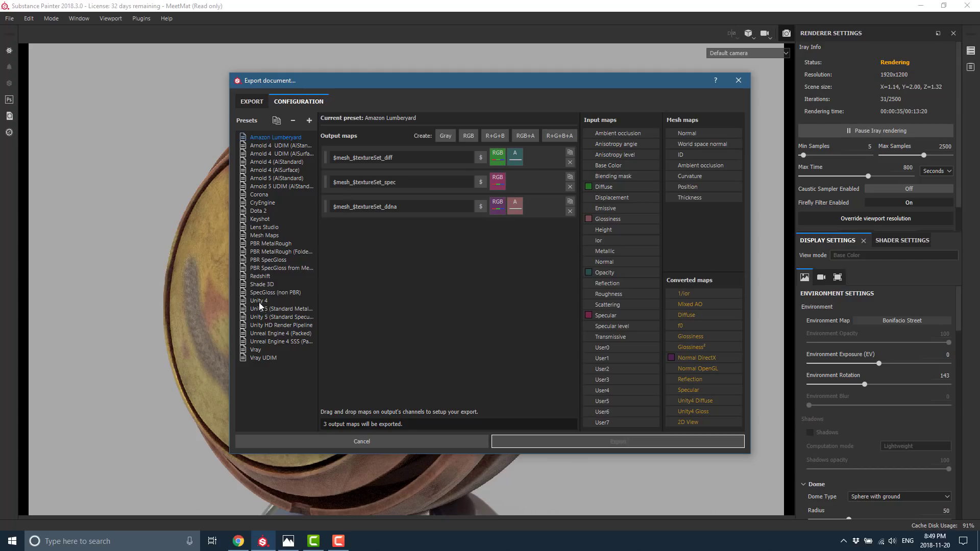
left_click(270, 334)
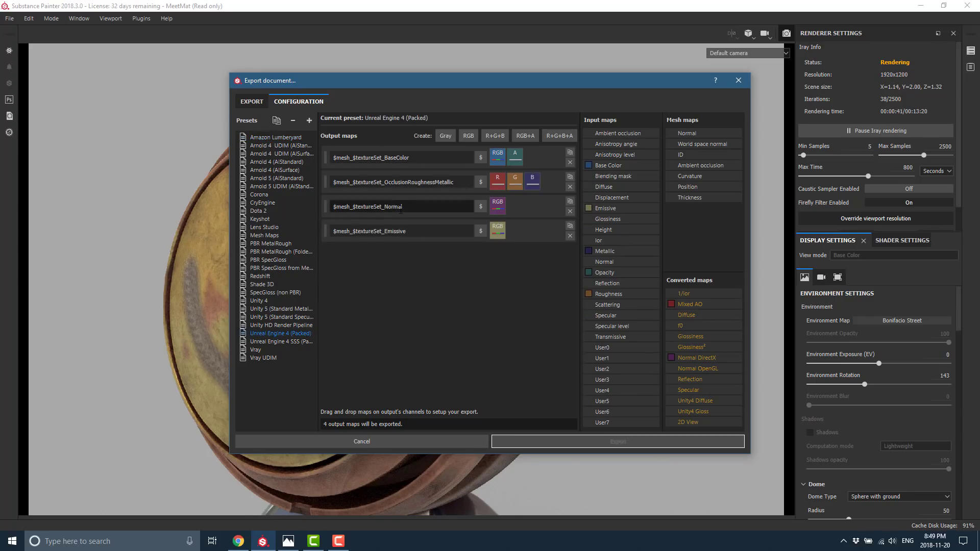
left_click(271, 342)
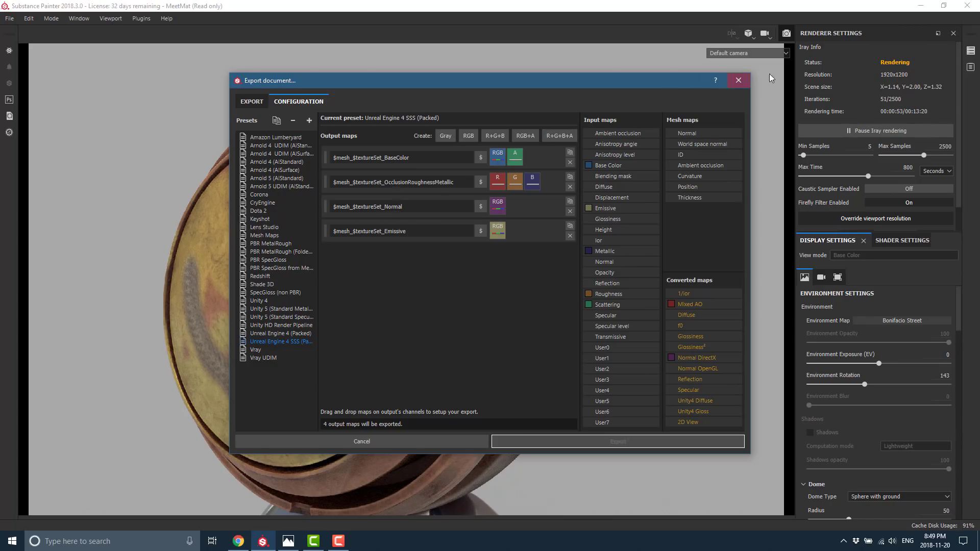
left_click(739, 81)
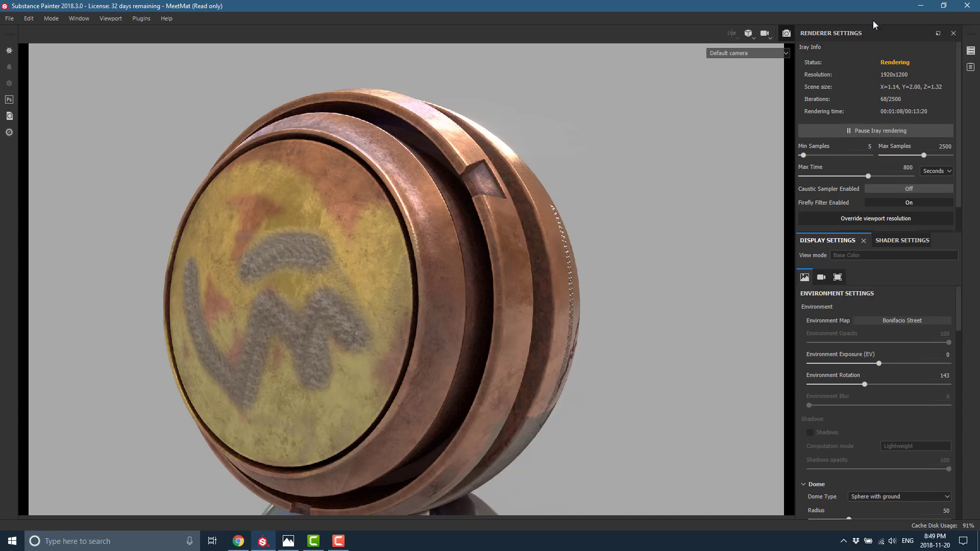
Quit Substance Painter and discard the project changes
left_click(967, 6)
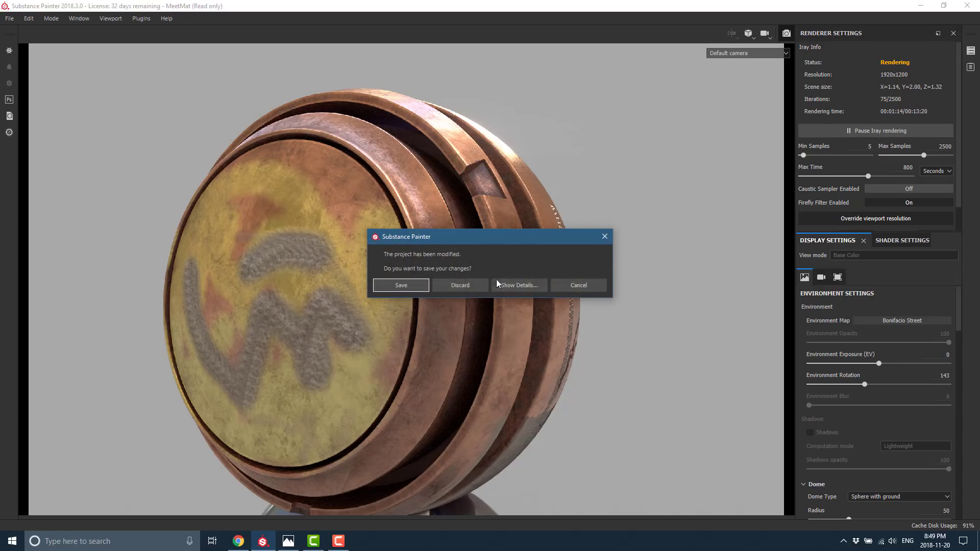
left_click(474, 287)
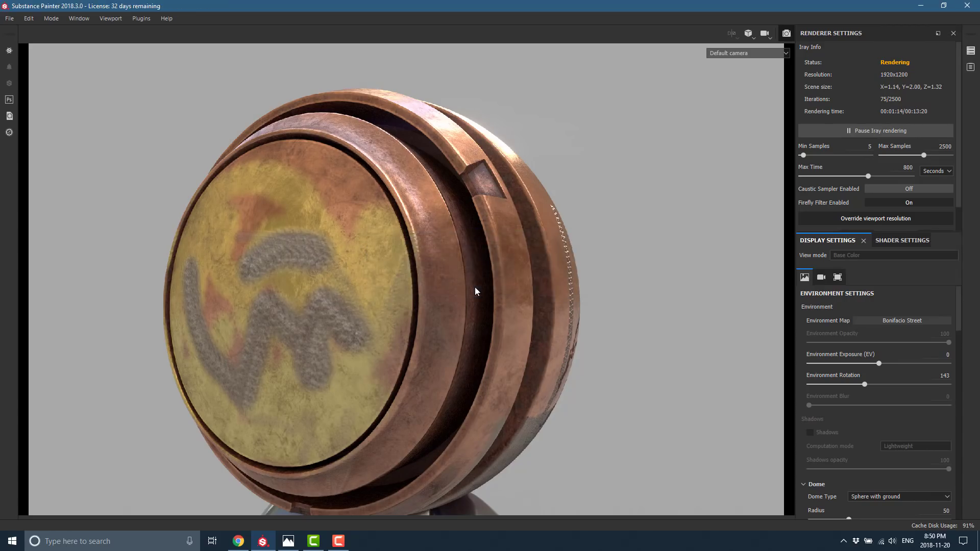
Switch to Chrome and read the Allegorithmic blog post on the Substance Painter release down to the Sparse Virtual Textures section
mouse_move(241, 547)
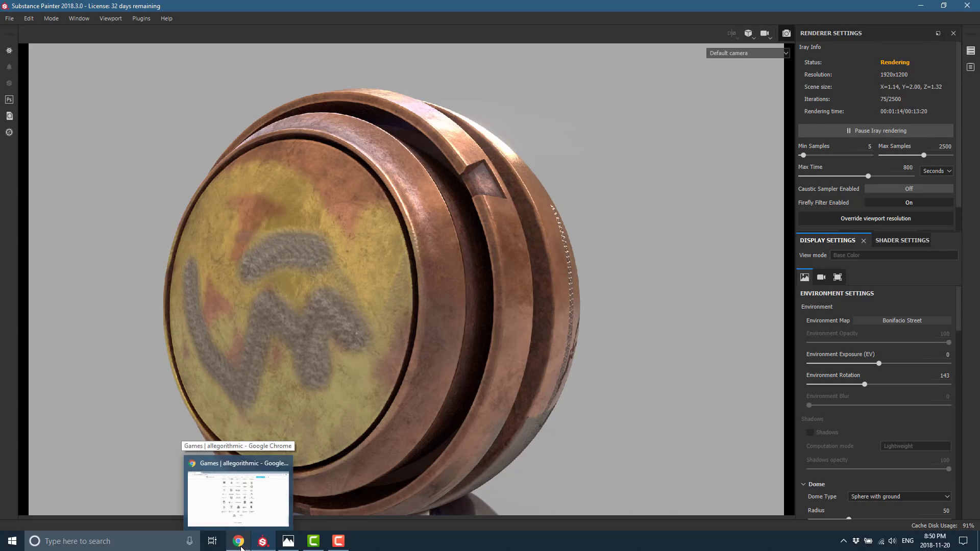
left_click(241, 548)
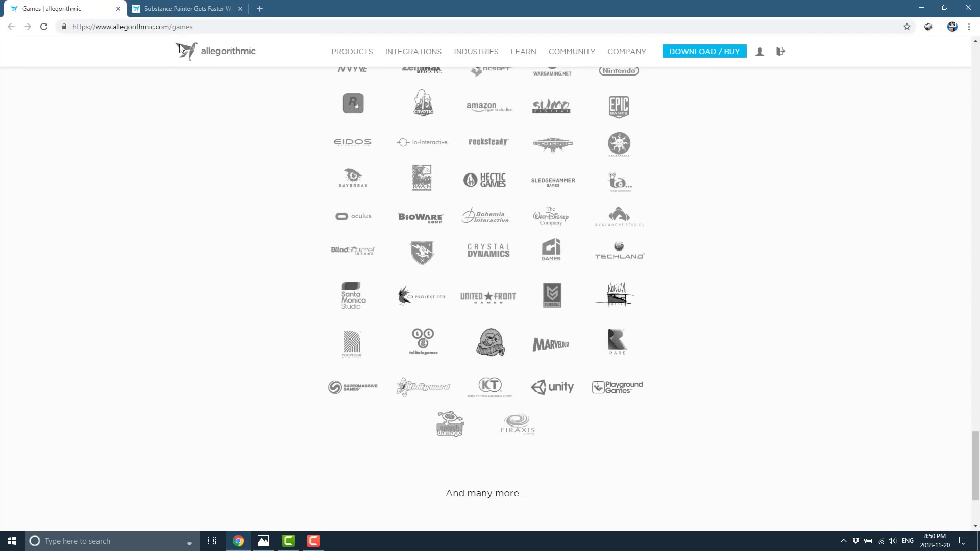
left_click(196, 14)
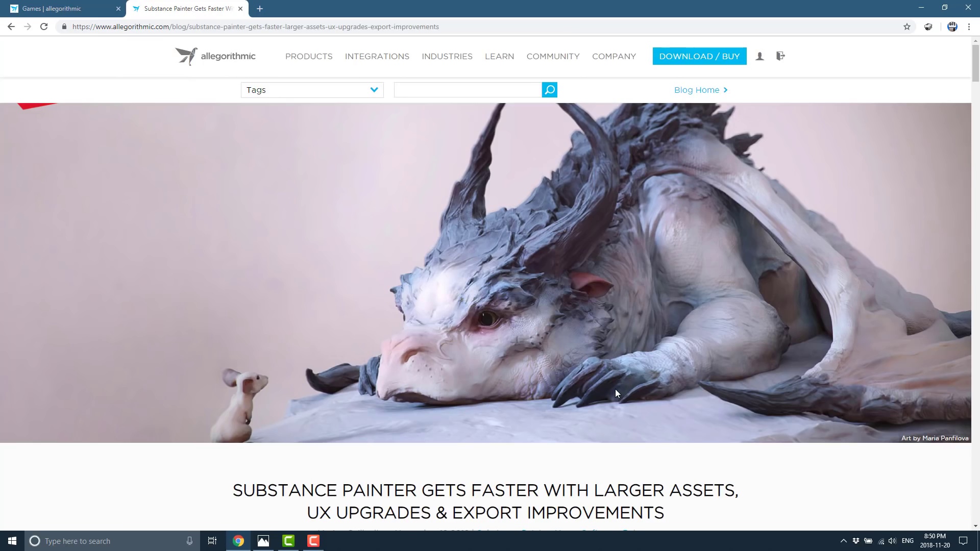
scroll(652, 284, "down", 5)
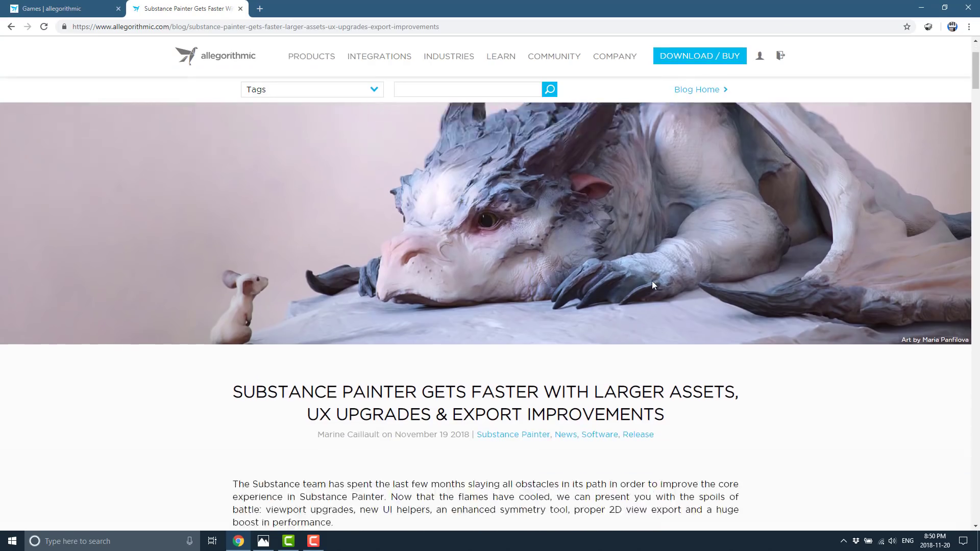
scroll(658, 319, "down", 6)
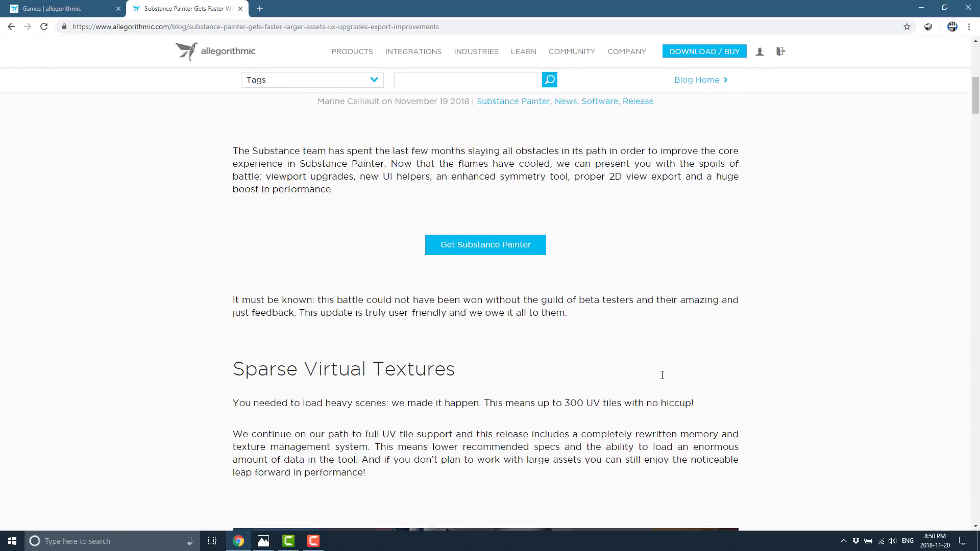
scroll(662, 370, "down", 1)
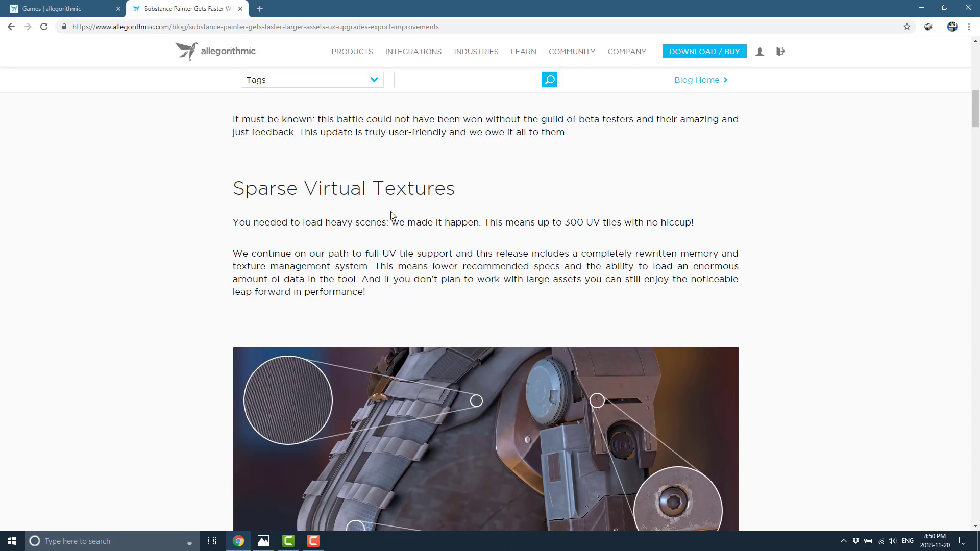
Read the Sparse Virtual Textures section of the blog post, highlighting the passages on UV tile support and the rewritten memory management
left_click_drag(491, 223, 606, 223)
scroll(776, 227, "down", 1)
scroll(776, 227, "down", 1)
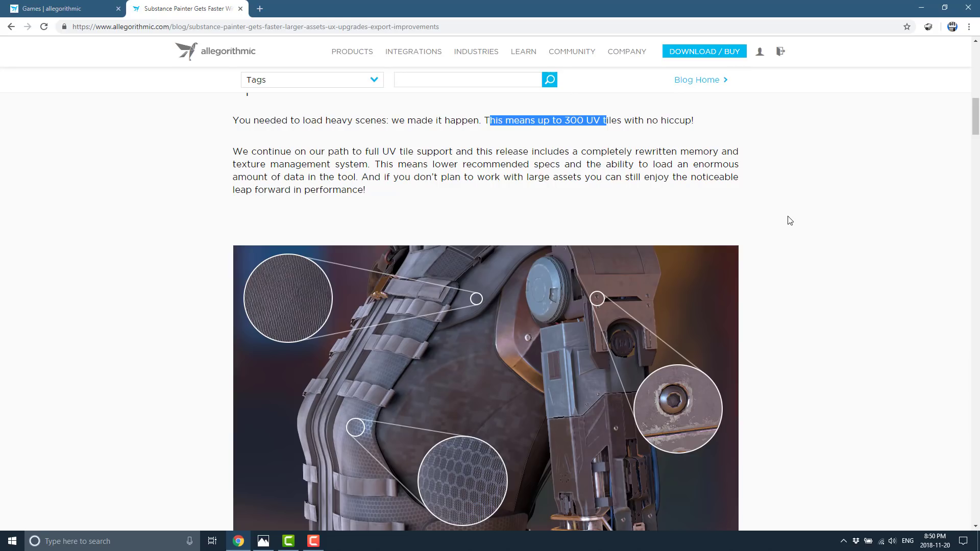
left_click_drag(592, 152, 358, 179)
left_click(358, 180)
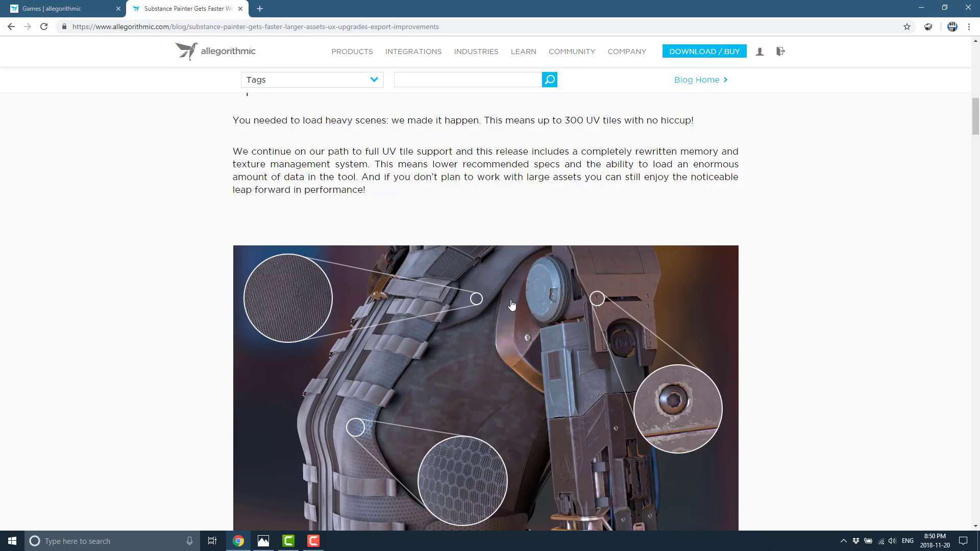
scroll(520, 202, "down", 7)
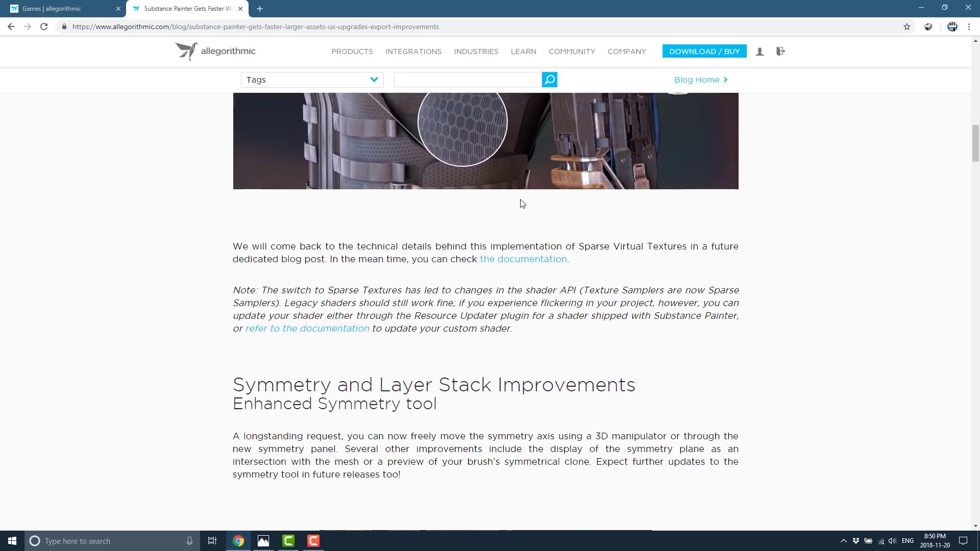
Read the blog post's Symmetry and Layer Stack Improvements section, including the enhanced symmetry tool and layer color swatches
scroll(523, 203, "down", 5)
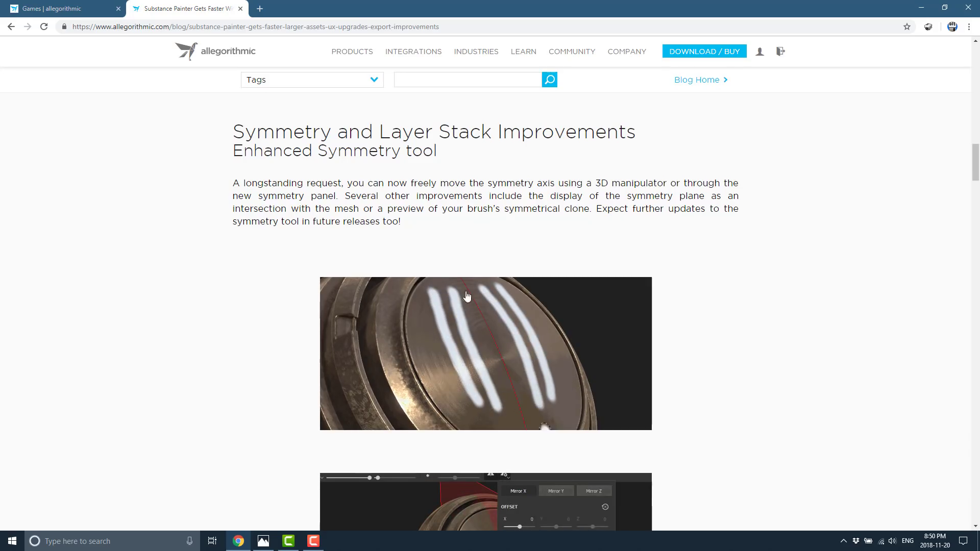
scroll(624, 306, "down", 5)
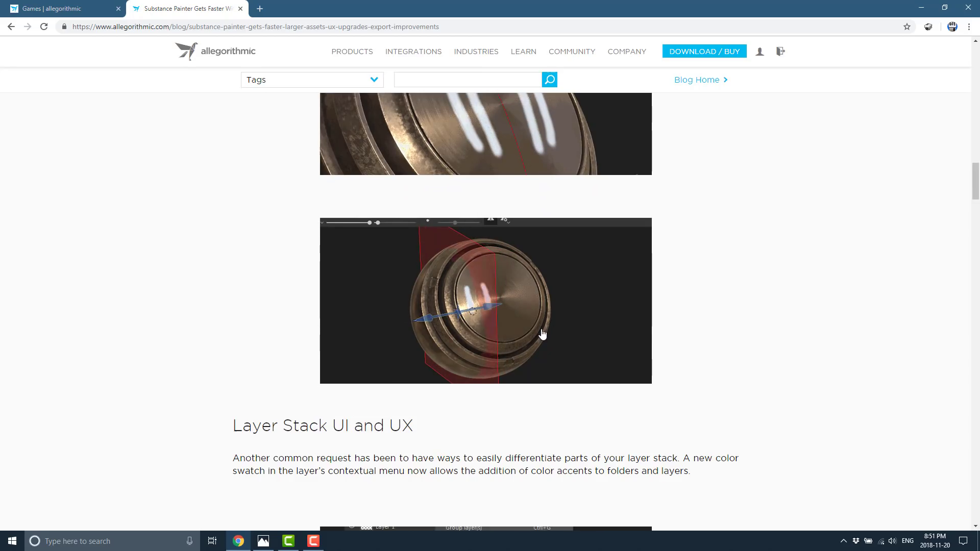
scroll(542, 334, "down", 4)
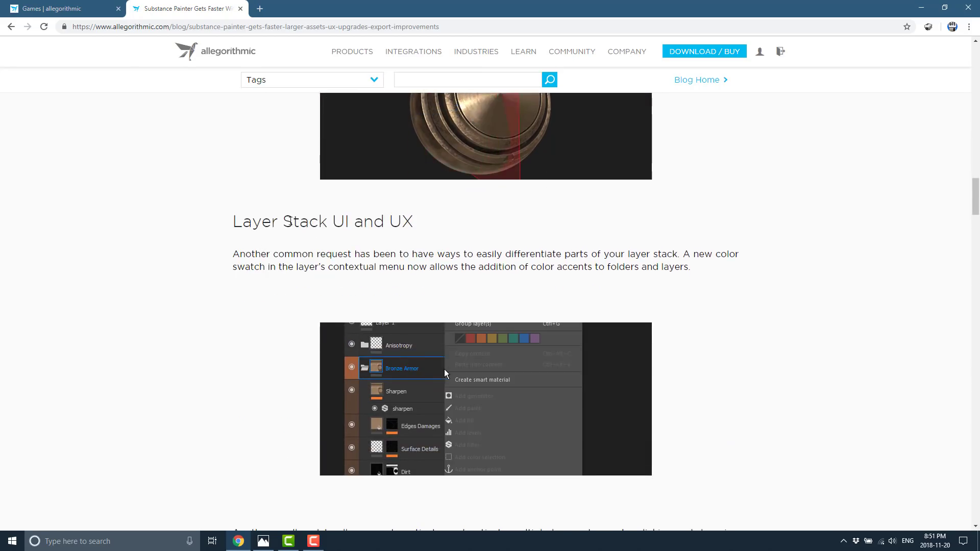
scroll(550, 267, "down", 1)
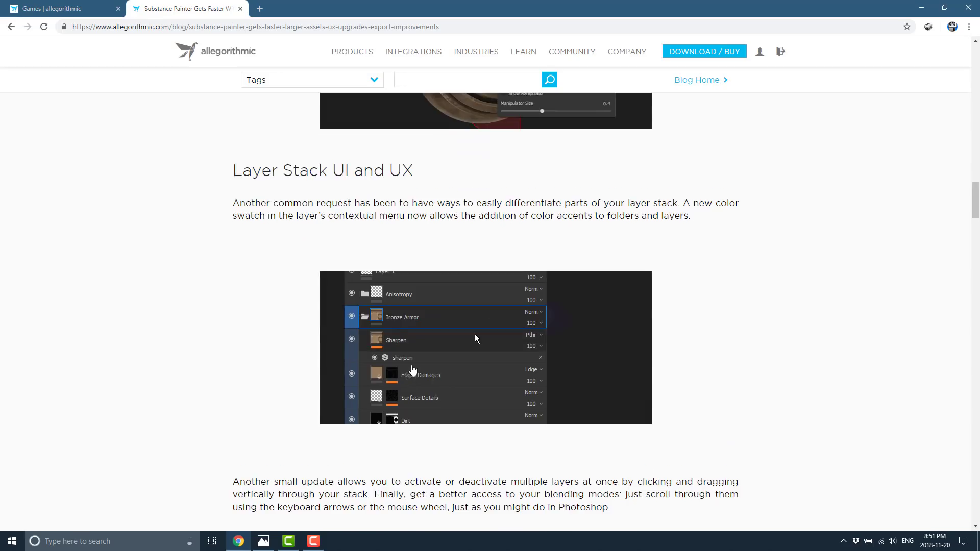
Read the Viewport Improvements section, covering temporal anti-aliasing, mipmapping, and the anisotropic and clearcoat shaders
scroll(474, 338, "down", 7)
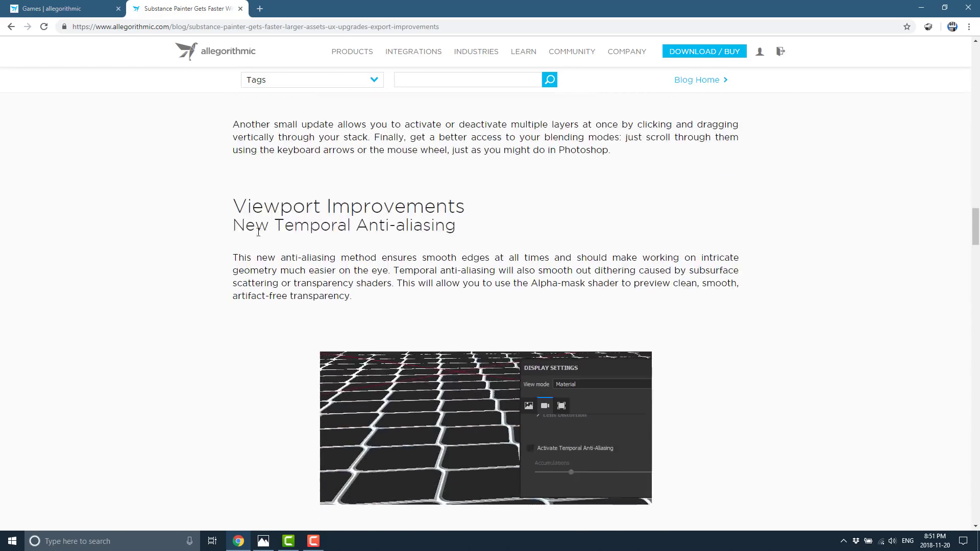
scroll(447, 239, "down", 2)
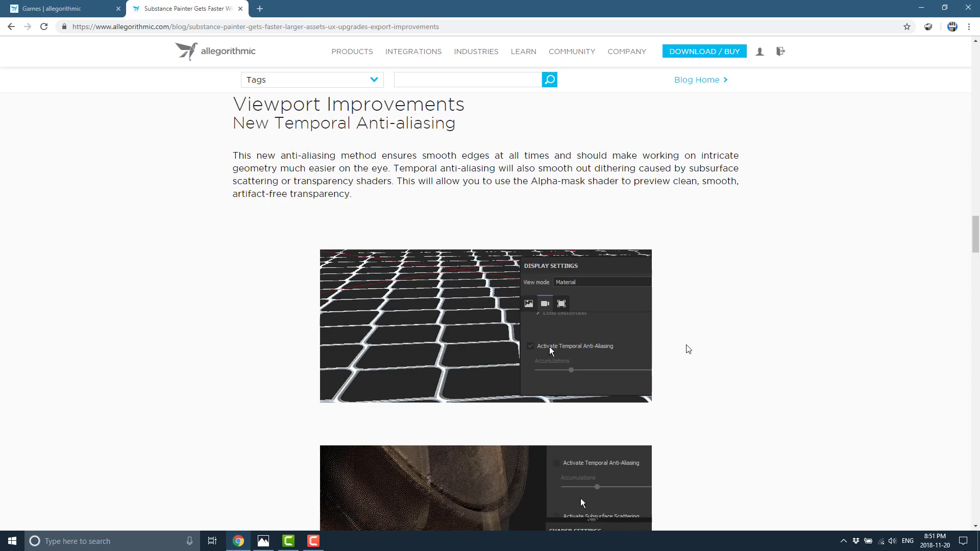
scroll(688, 349, "down", 8)
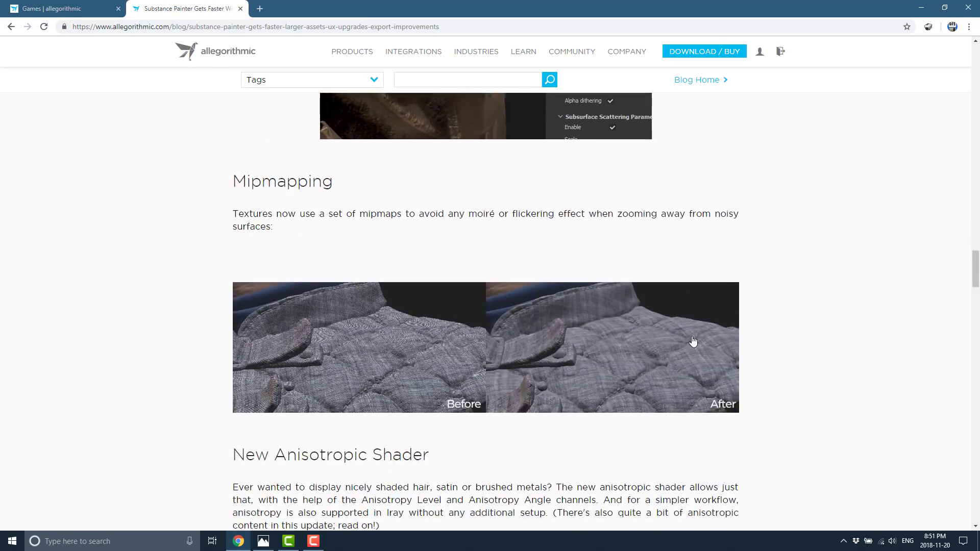
scroll(331, 197, "down", 1)
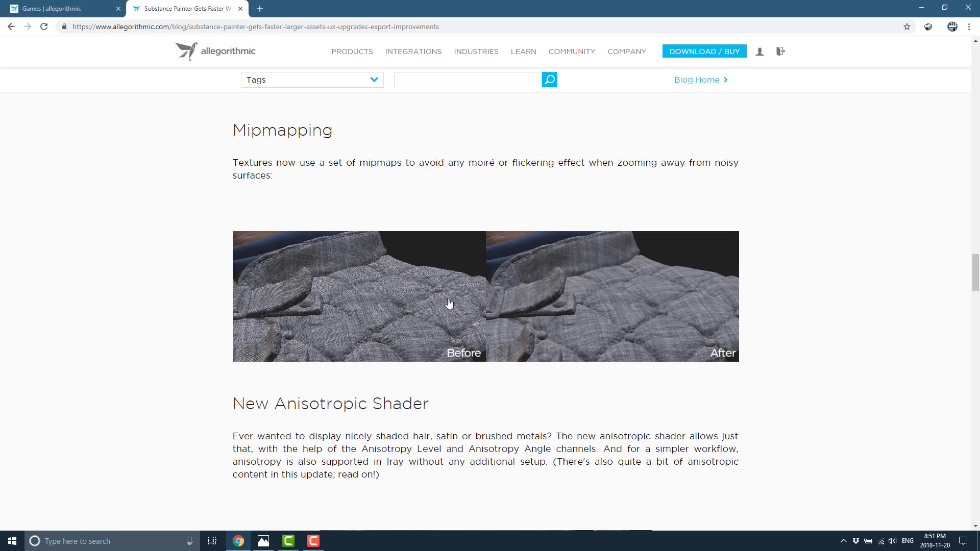
scroll(833, 339, "down", 3)
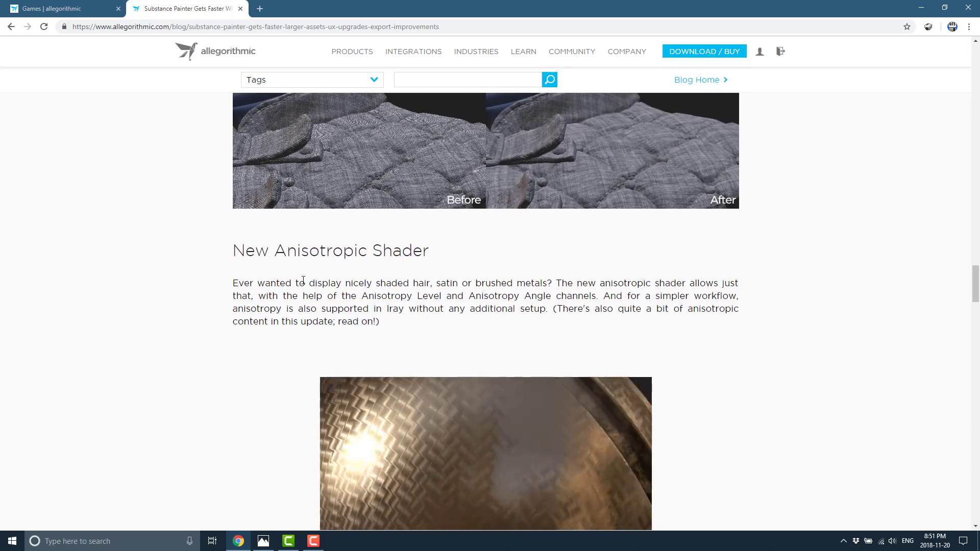
scroll(684, 302, "down", 2)
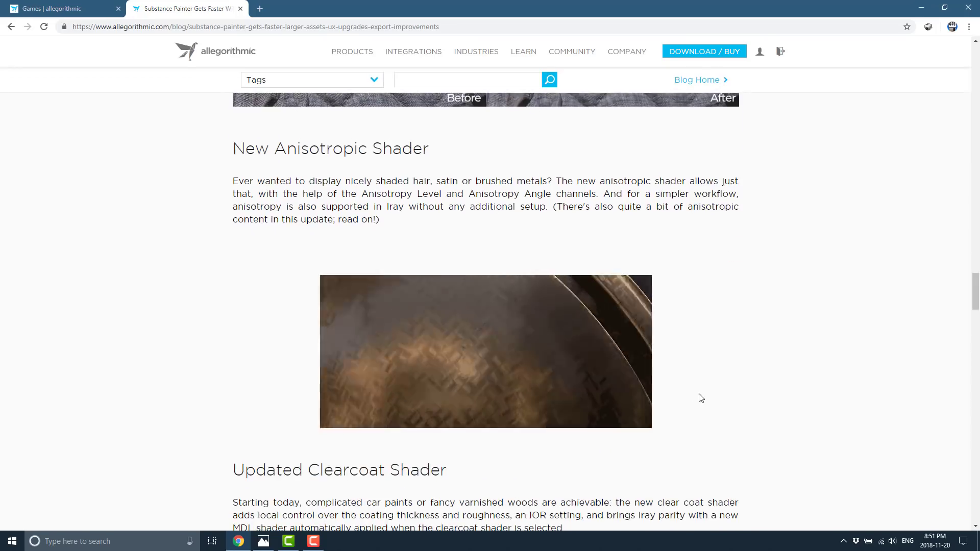
scroll(689, 383, "down", 5)
scroll(402, 271, "down", 4)
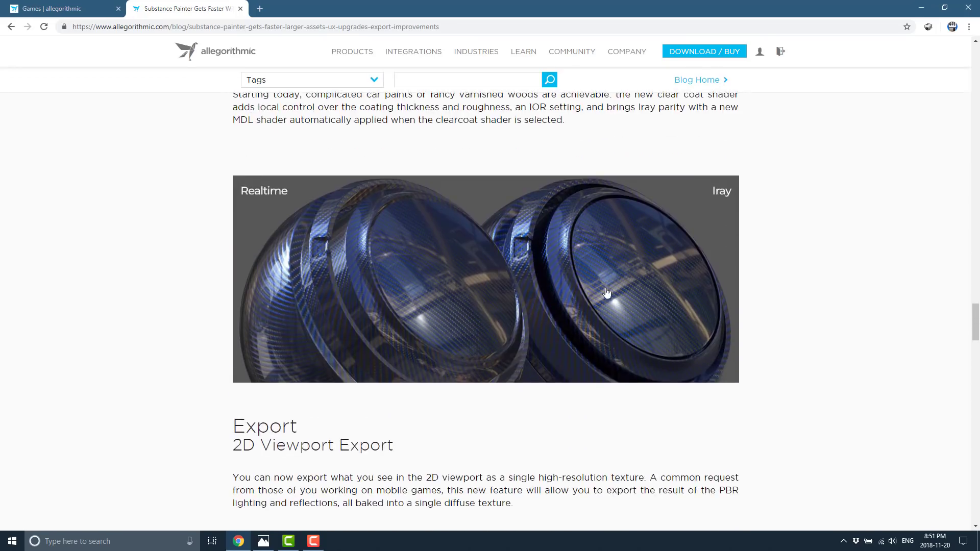
Read the Export section on 2D Viewport Export and Dithering, comparing the example images
scroll(750, 350, "down", 2)
scroll(752, 349, "down", 2)
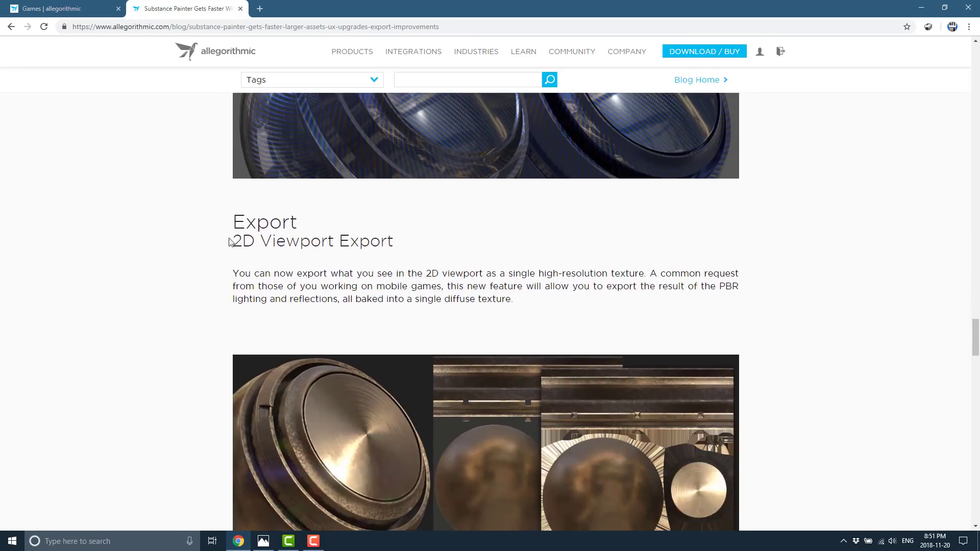
scroll(403, 260, "down", 2)
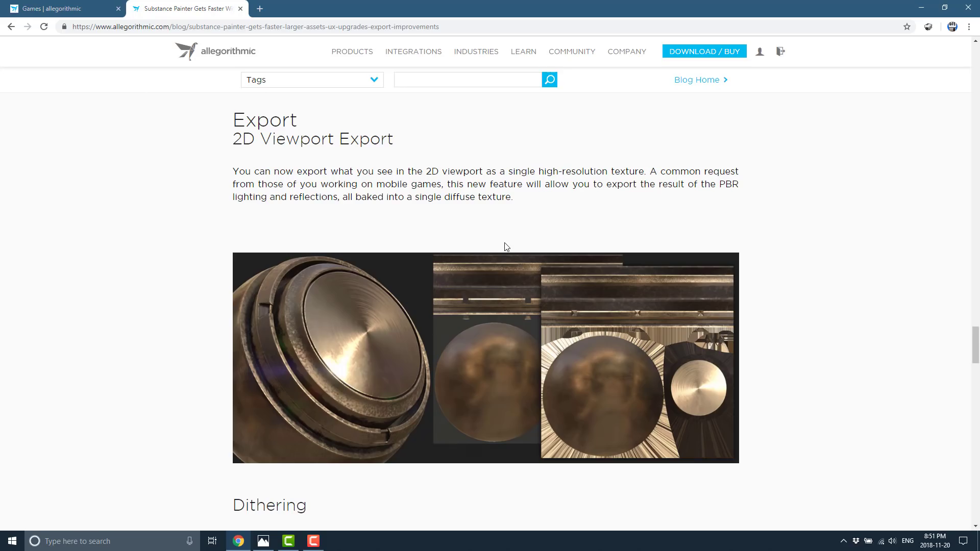
scroll(507, 247, "down", 6)
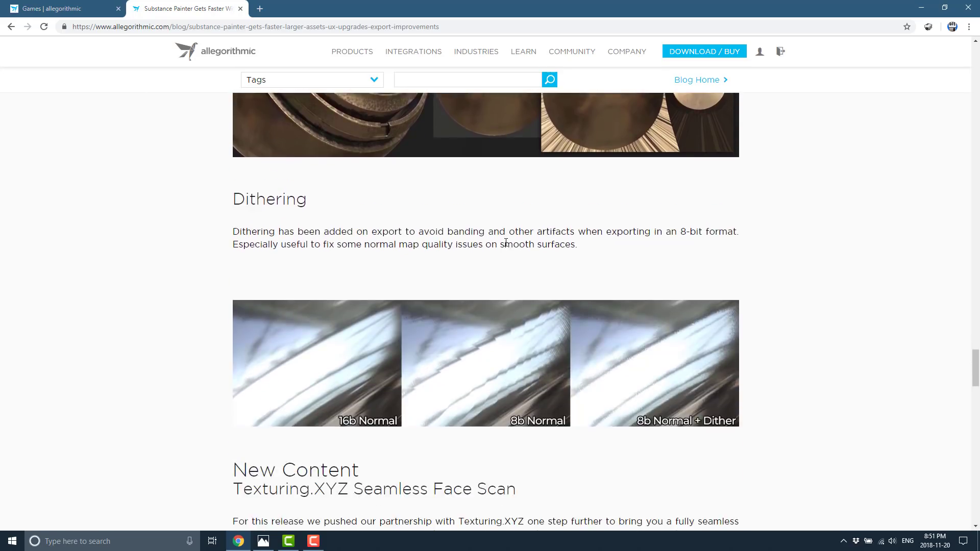
scroll(506, 243, "down", 1)
scroll(727, 290, "up", 3)
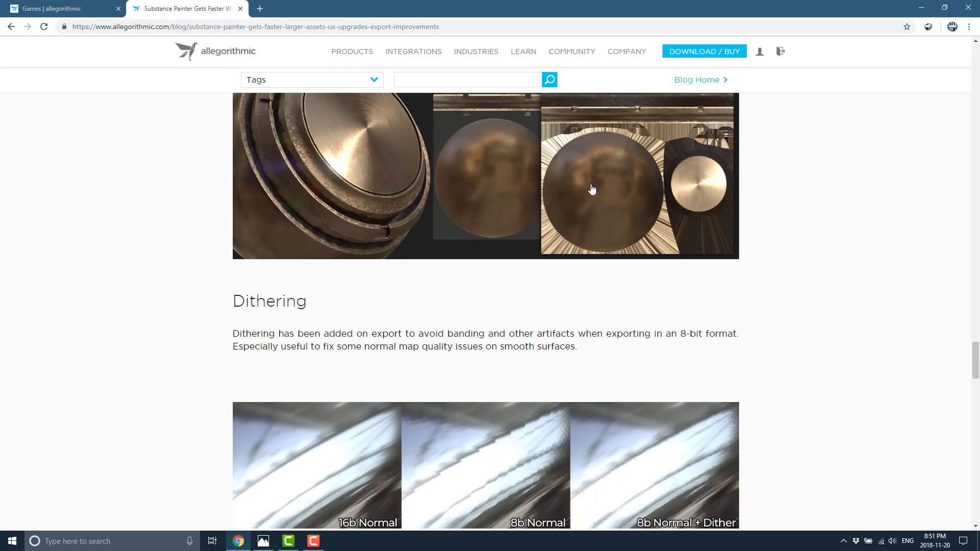
scroll(600, 268, "down", 3)
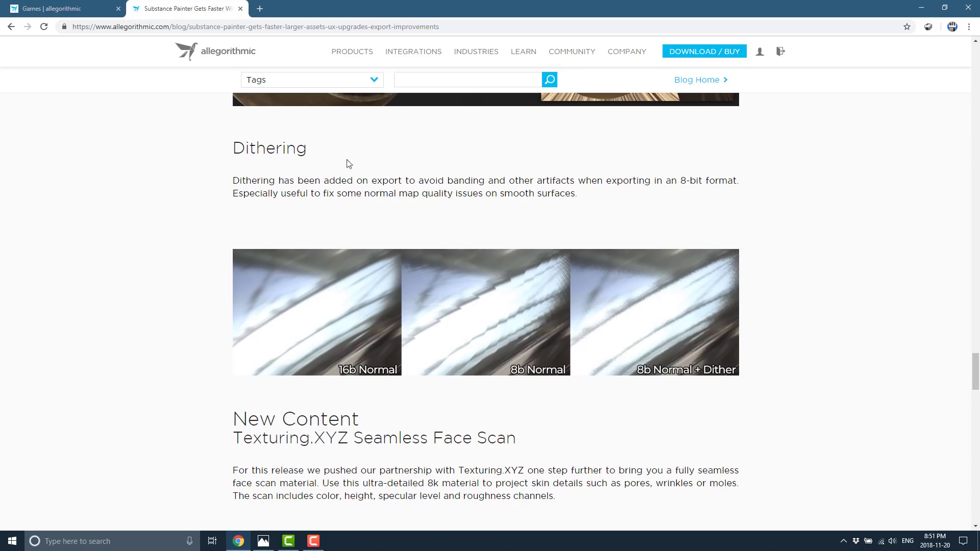
Read the New Content section, from the Texturing.XYZ face scan to the Baked Lighting filter, through to the end of the post
scroll(392, 192, "down", 2)
scroll(392, 192, "down", 2)
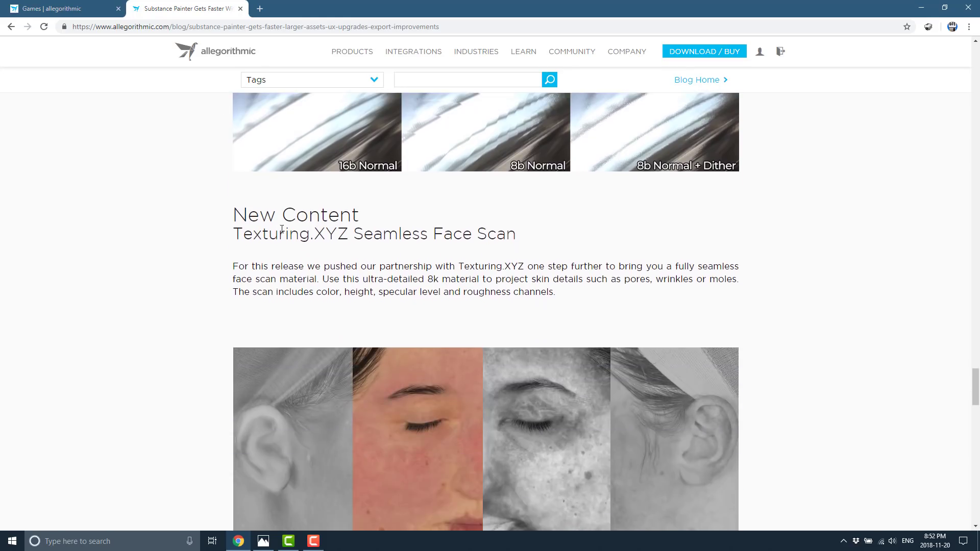
scroll(416, 377, "down", 3)
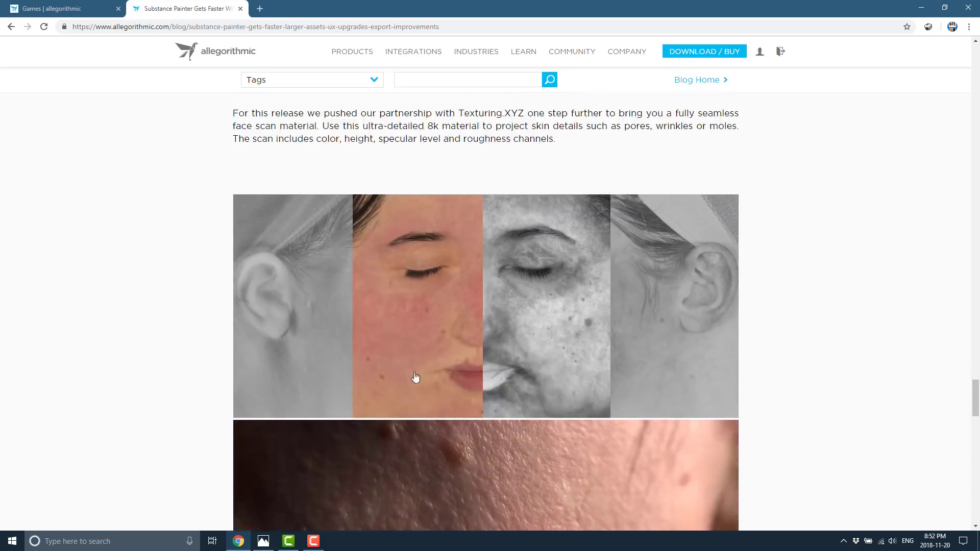
scroll(512, 288, "down", 3)
scroll(513, 291, "down", 6)
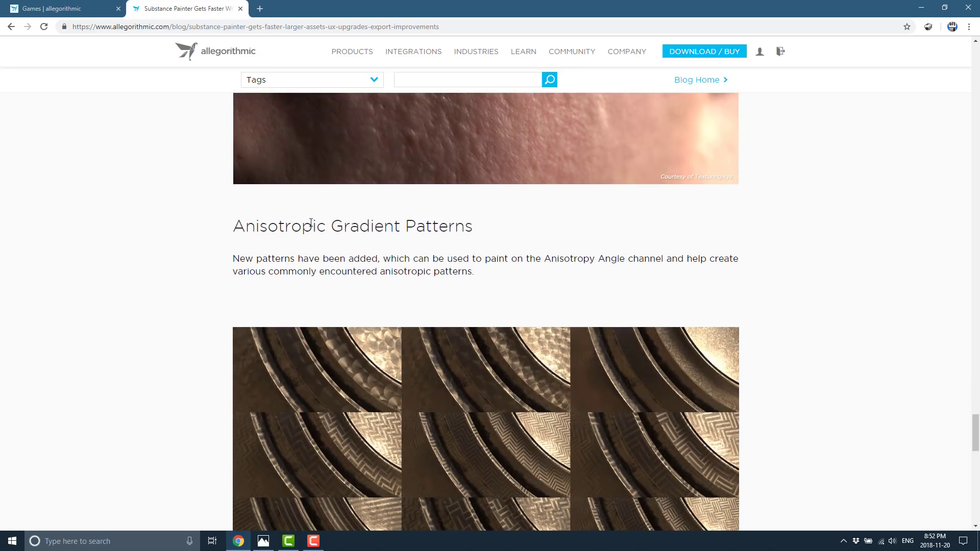
scroll(360, 226, "down", 8)
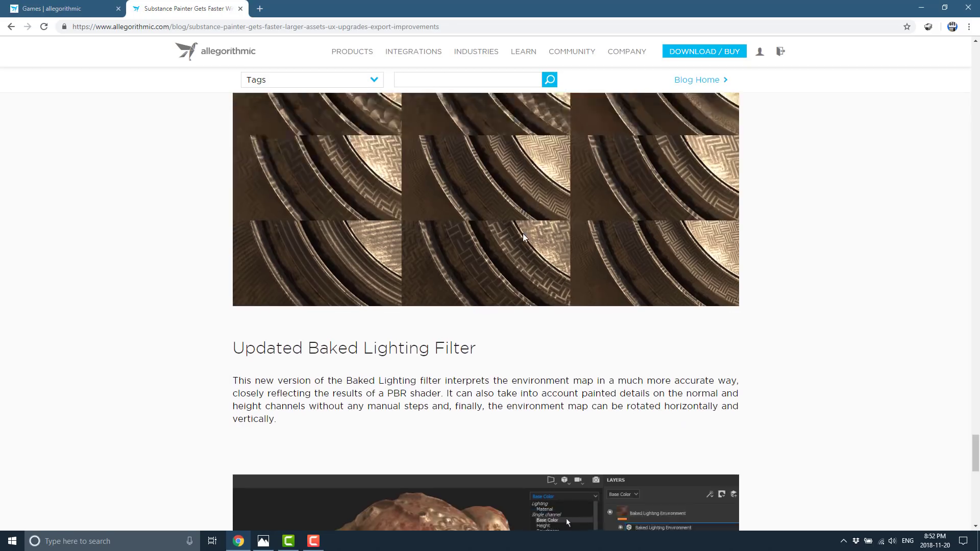
scroll(644, 250, "down", 8)
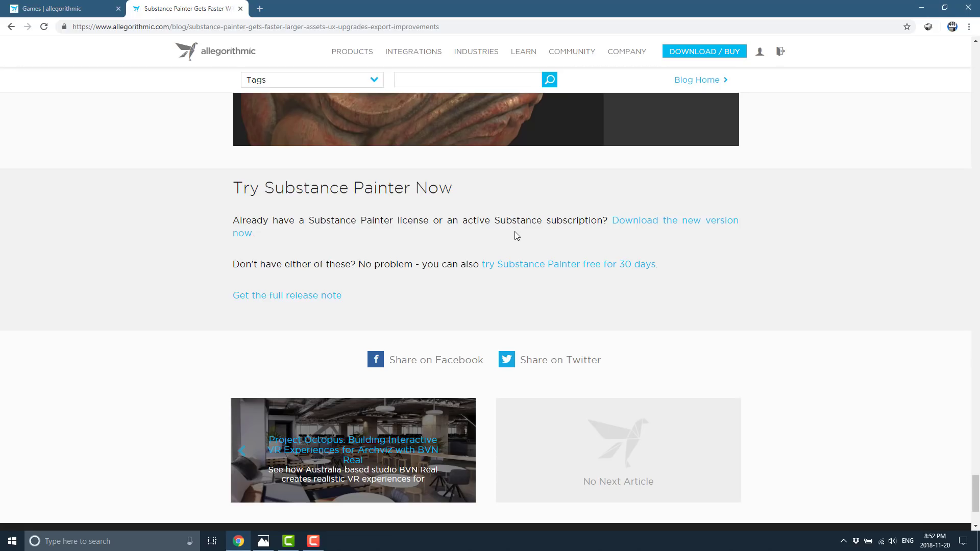
Open the blog post's link for downloading the new version and review the Indie license monthly and annual plans
left_click(685, 220)
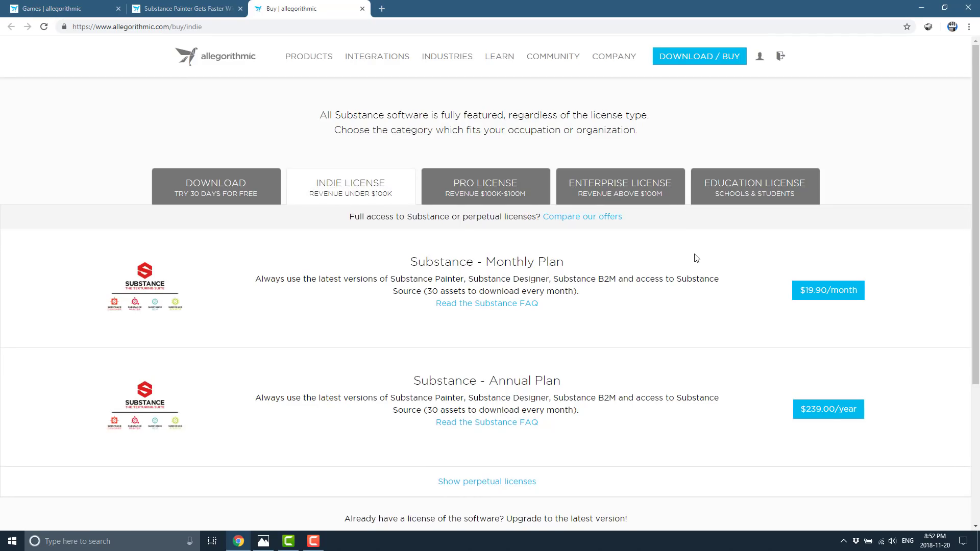
scroll(673, 278, "down", 2)
scroll(672, 276, "up", 2)
scroll(671, 274, "down", 4)
scroll(672, 274, "up", 4)
mouse_move(331, 67)
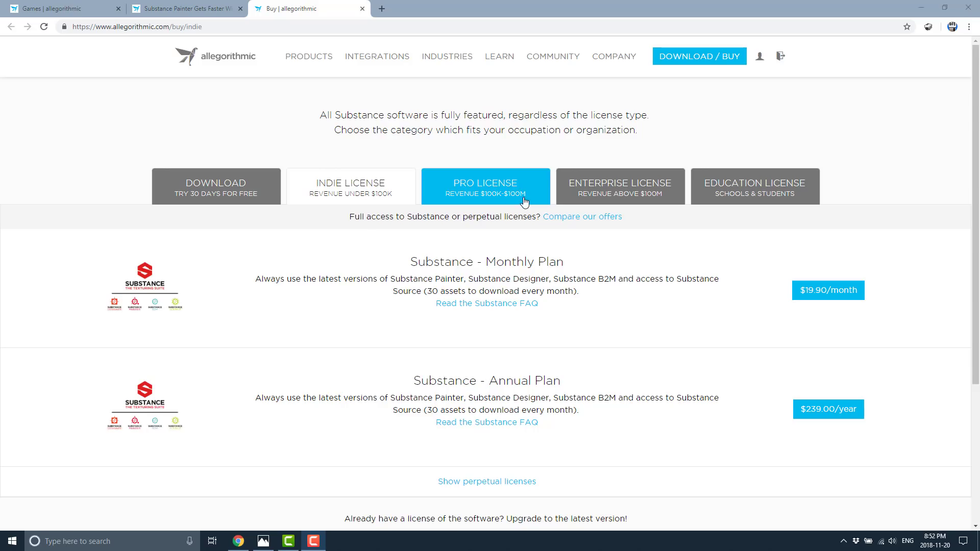
scroll(519, 269, "down", 2)
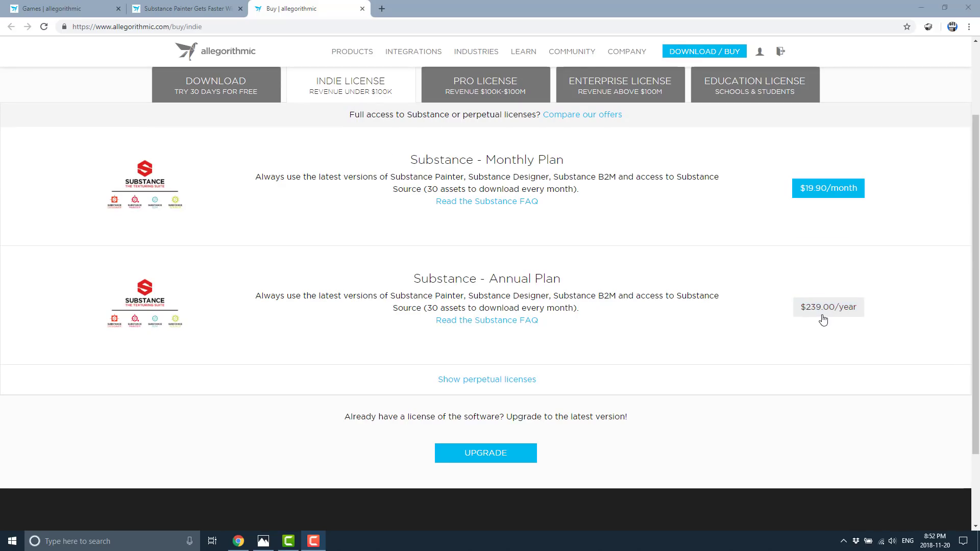
Show the Pro license offers and review their annual, monthly and perpetual prices
left_click(504, 92)
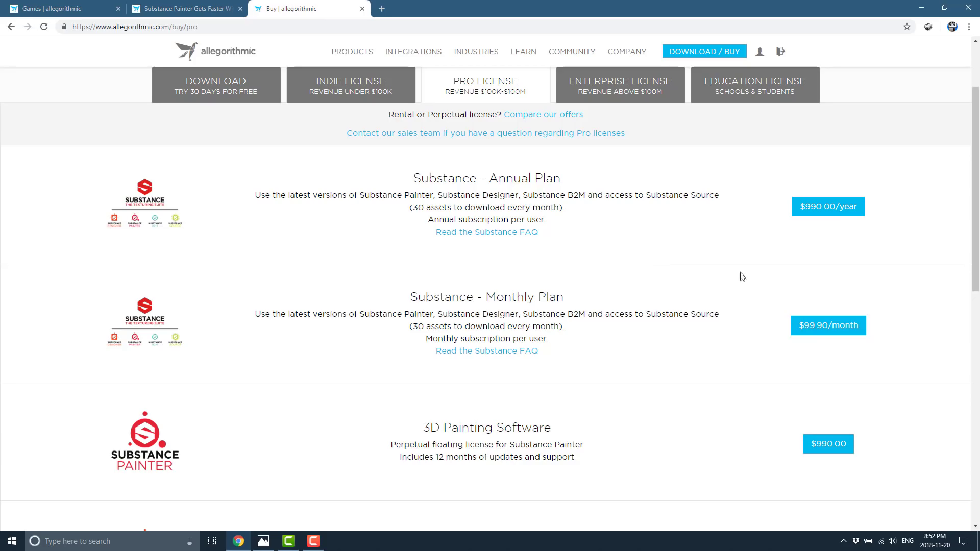
scroll(596, 280, "up", 1)
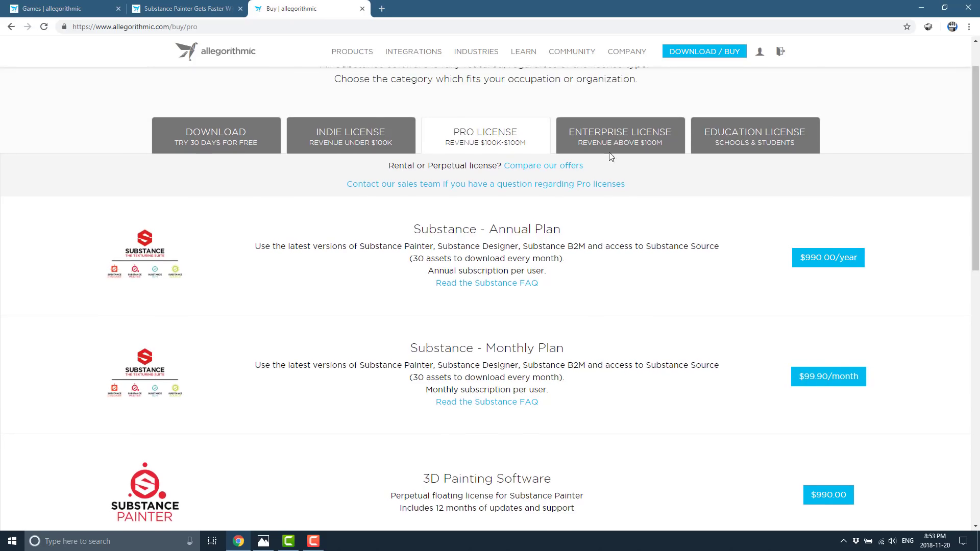
scroll(715, 179, "up", 1)
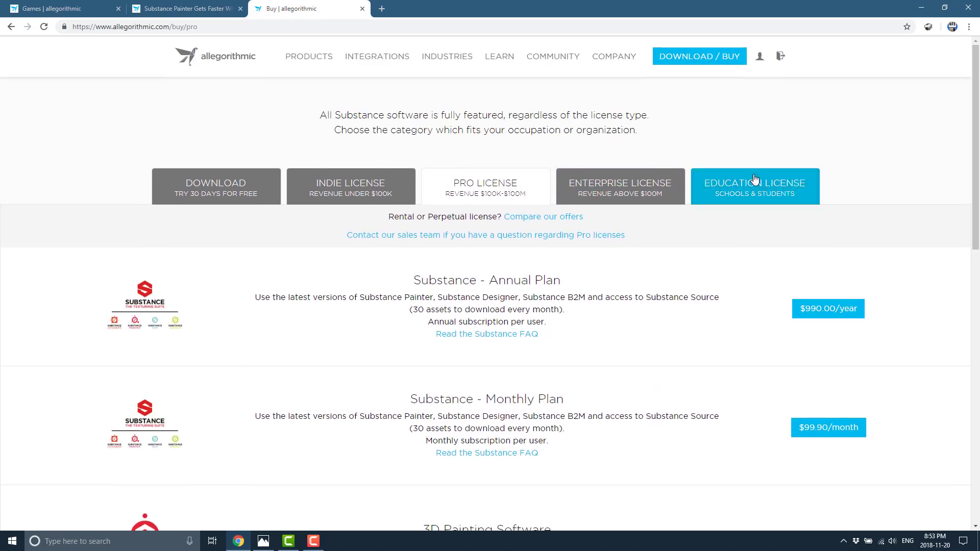
Show the Education license page and review the terms for students, teachers and schools
left_click(733, 184)
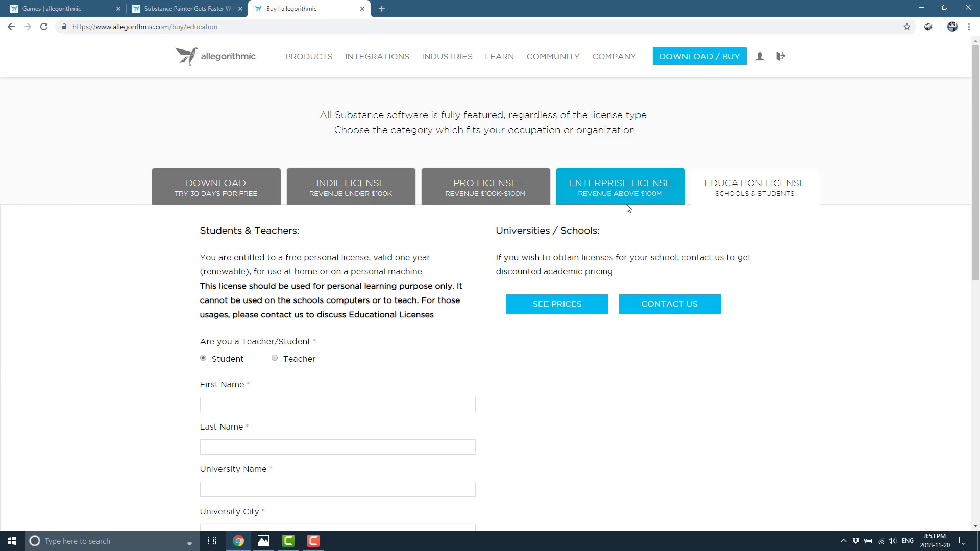
scroll(604, 202, "down", 1)
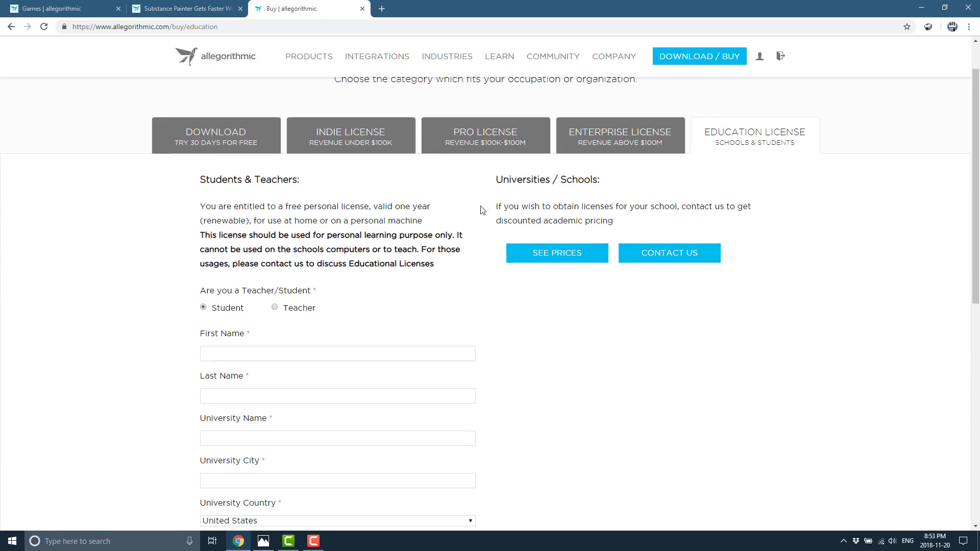
scroll(474, 210, "up", 1)
Show the 30-day trial downloads and look through the available Substance applications and the 3ds Max, Maya, Houdini and modo plugins
left_click(199, 176)
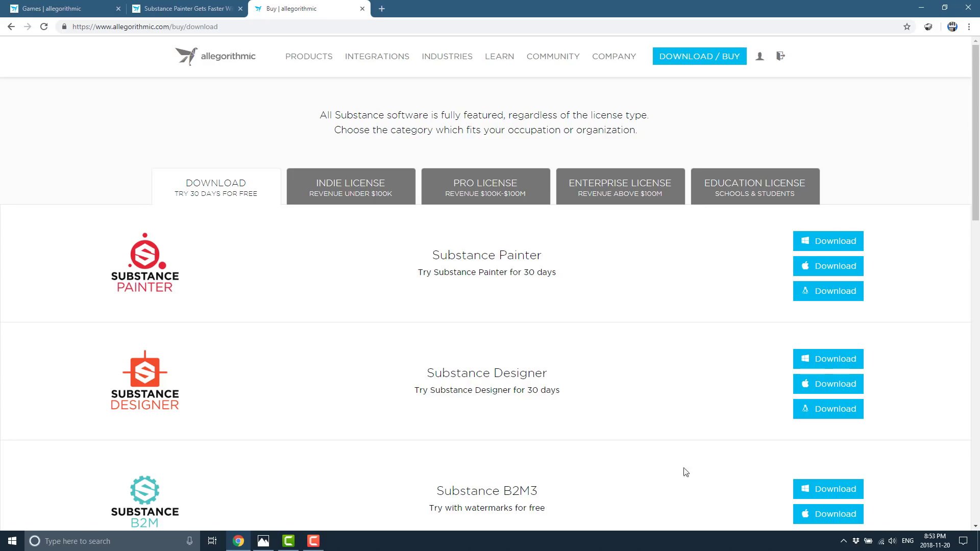
scroll(621, 424, "down", 3)
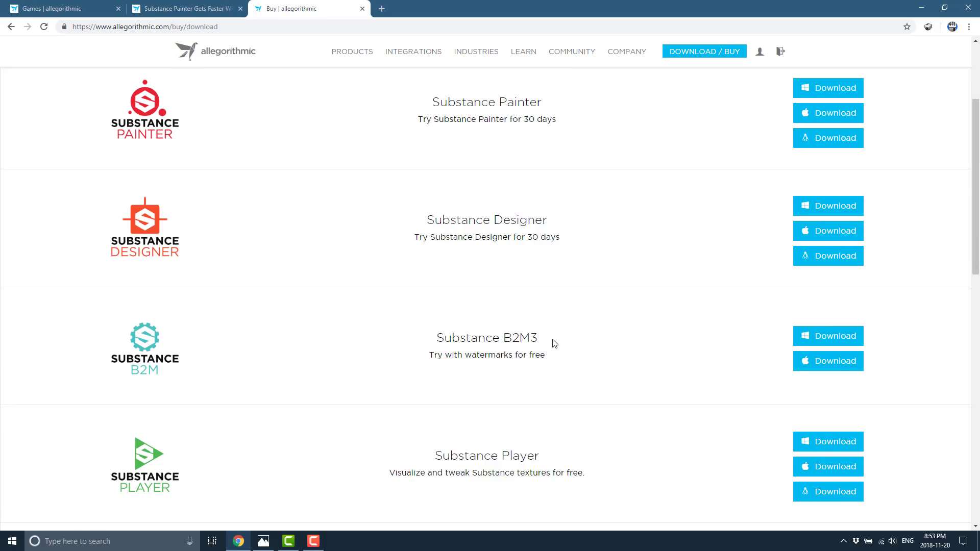
scroll(555, 343, "down", 6)
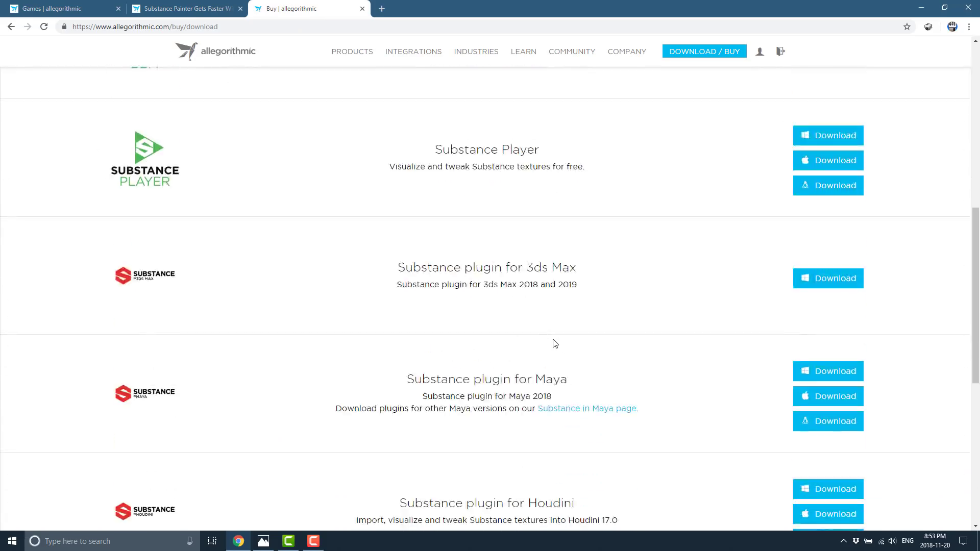
scroll(553, 341, "down", 2)
scroll(556, 317, "down", 1)
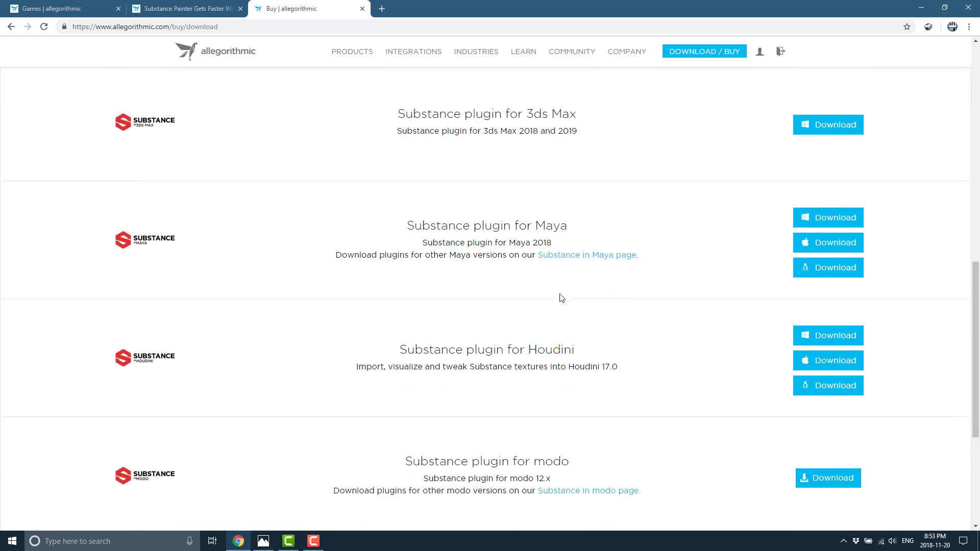
scroll(562, 298, "down", 3)
scroll(561, 297, "up", 6)
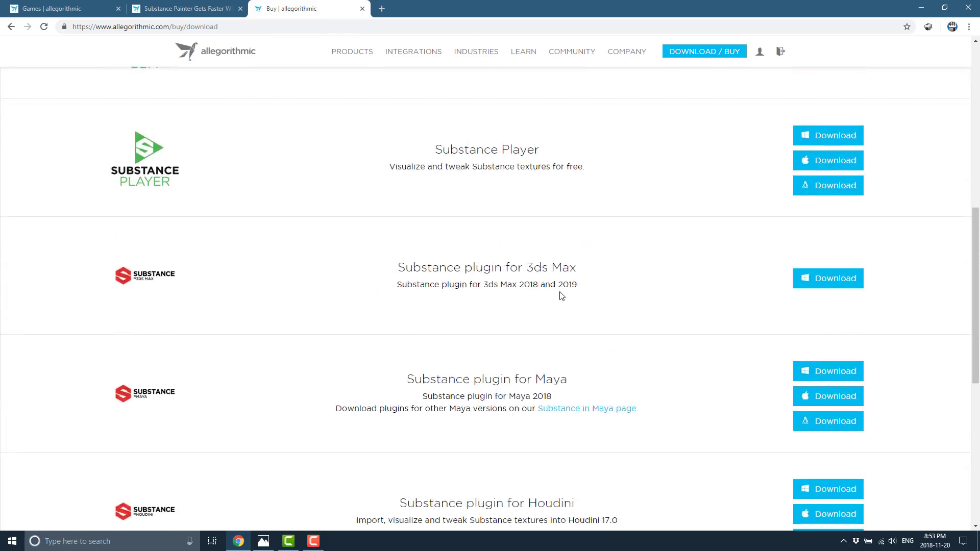